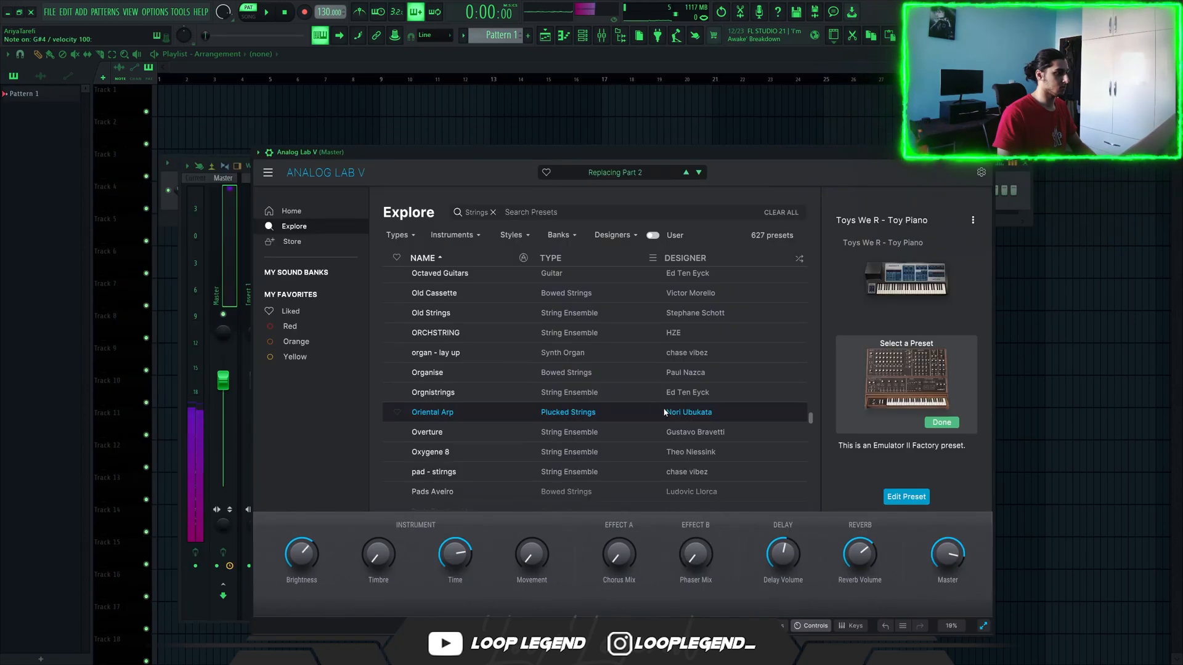
Step: Confirm the Toys We R - Toy Piano preset for Part 2 in Analog Lab V and open the instrument's piano roll
left_click(937, 423)
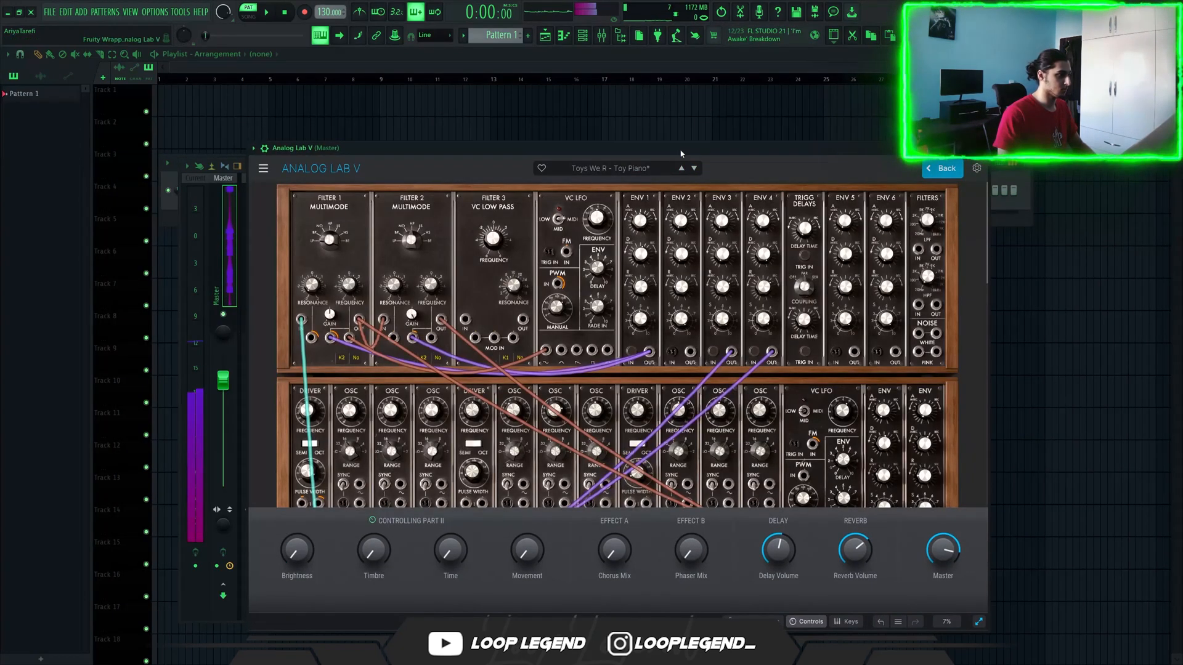
left_click_drag(680, 153, 676, 137)
key("F7")
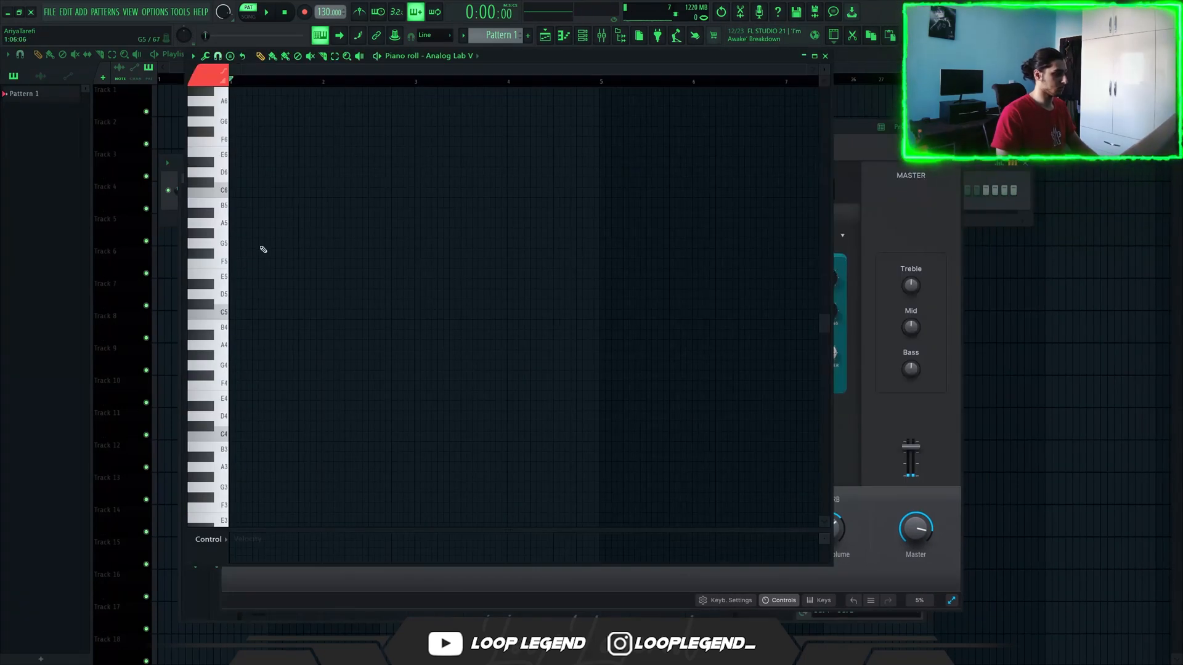
Step: Draw G5 and A#6 notes at the start of bar 1 and add a G6 note just after them
scroll(206, 244, "up", 3)
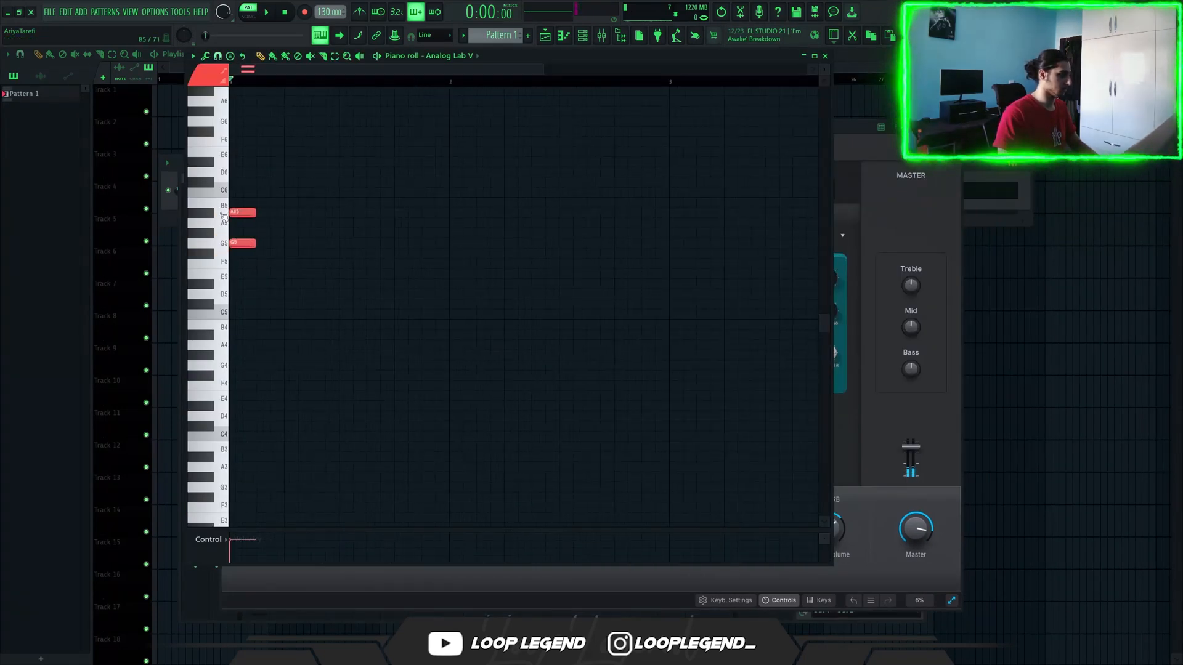
key("ctrl+Up")
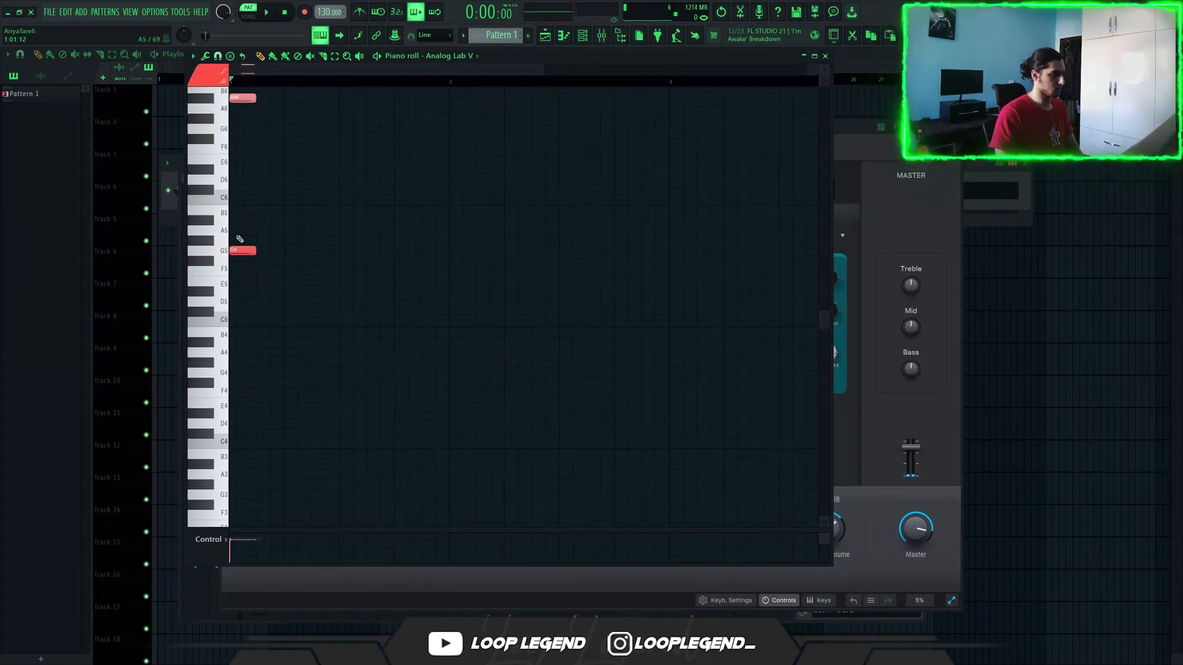
scroll(234, 243, "up", 2)
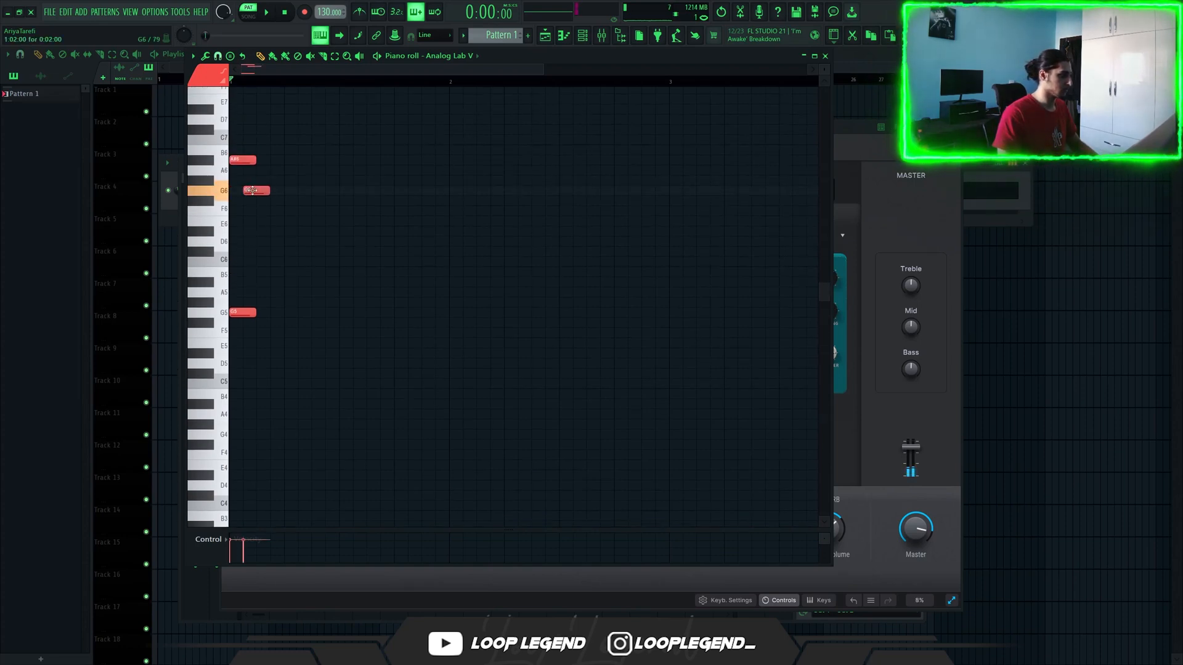
Step: Lengthen all three notes together until the G6 ends at the start of bar 2, and play the pattern
left_click_drag(296, 187, 229, 357)
key("ctrl+a")
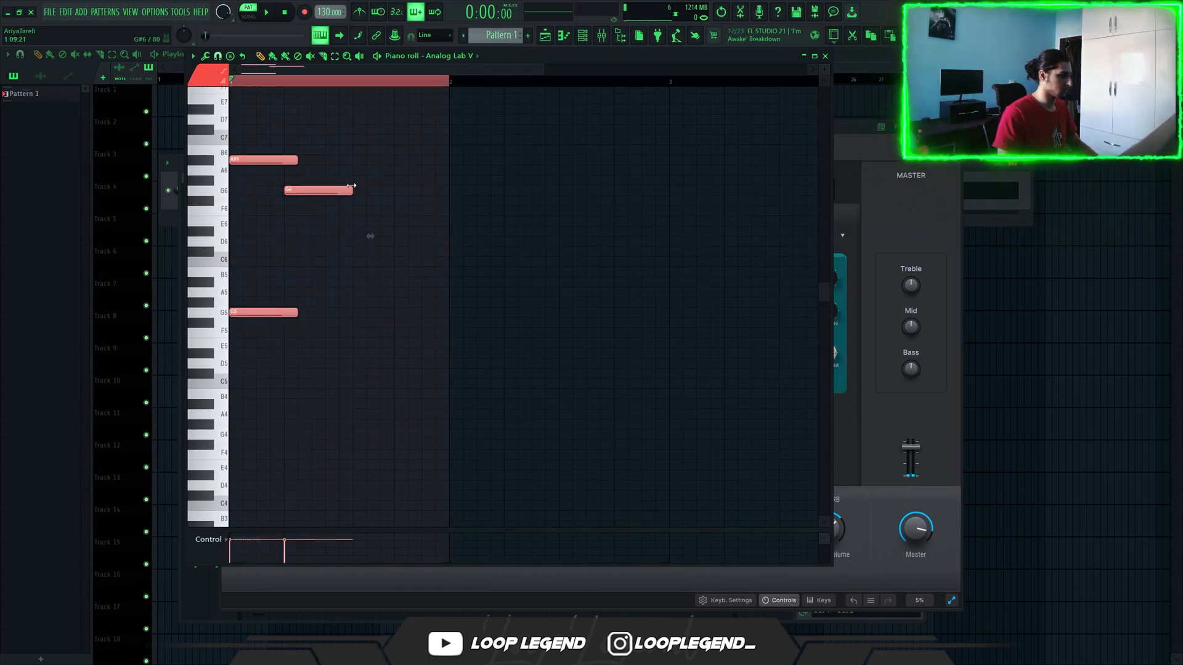
left_click_drag(351, 186, 449, 185)
key("space")
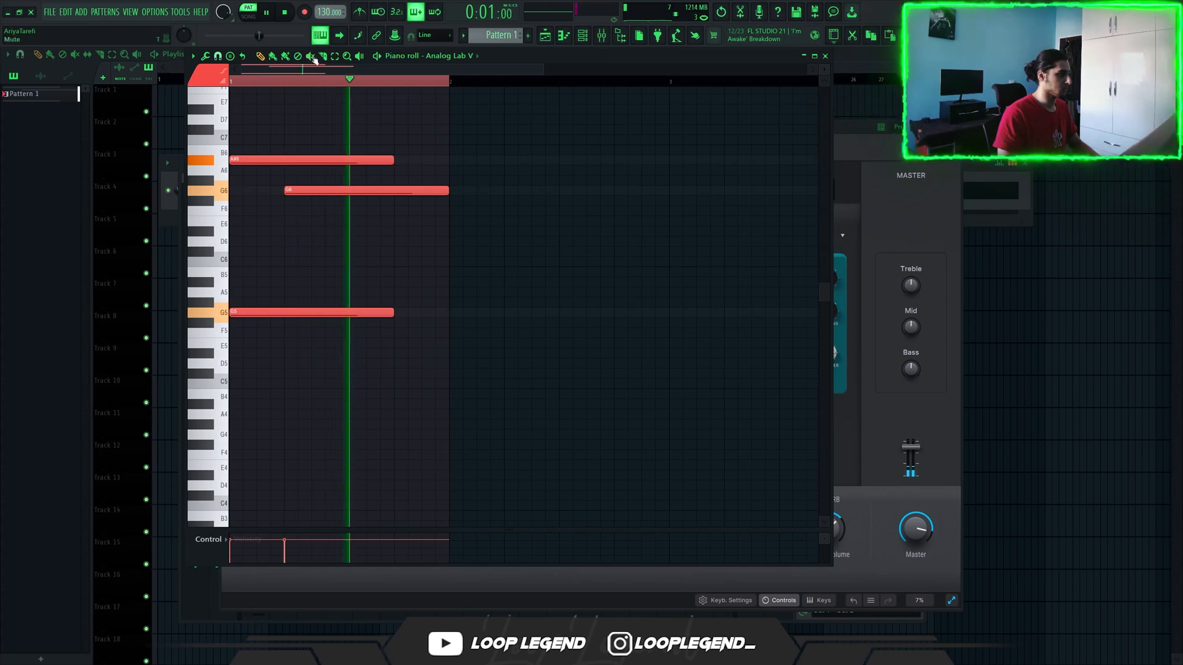
key("space")
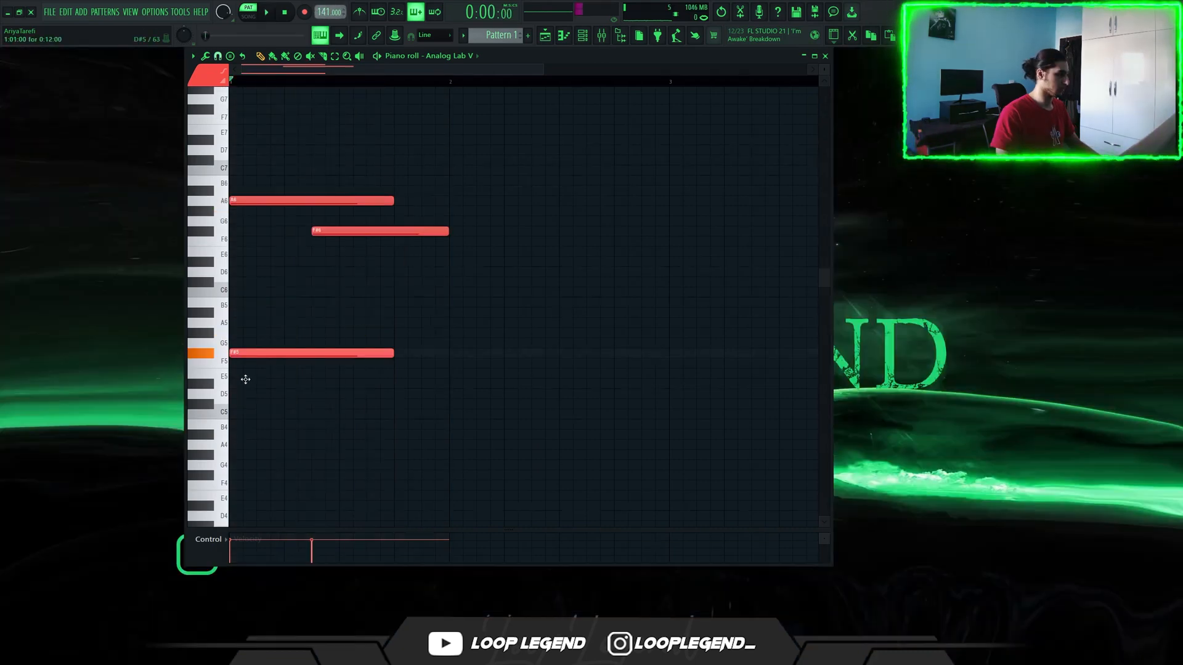
Step: Add F#4 and D5 notes, each 8 steps long, at the start of bar 1 beneath the melody and play them
left_click_drag(239, 445, 239, 481)
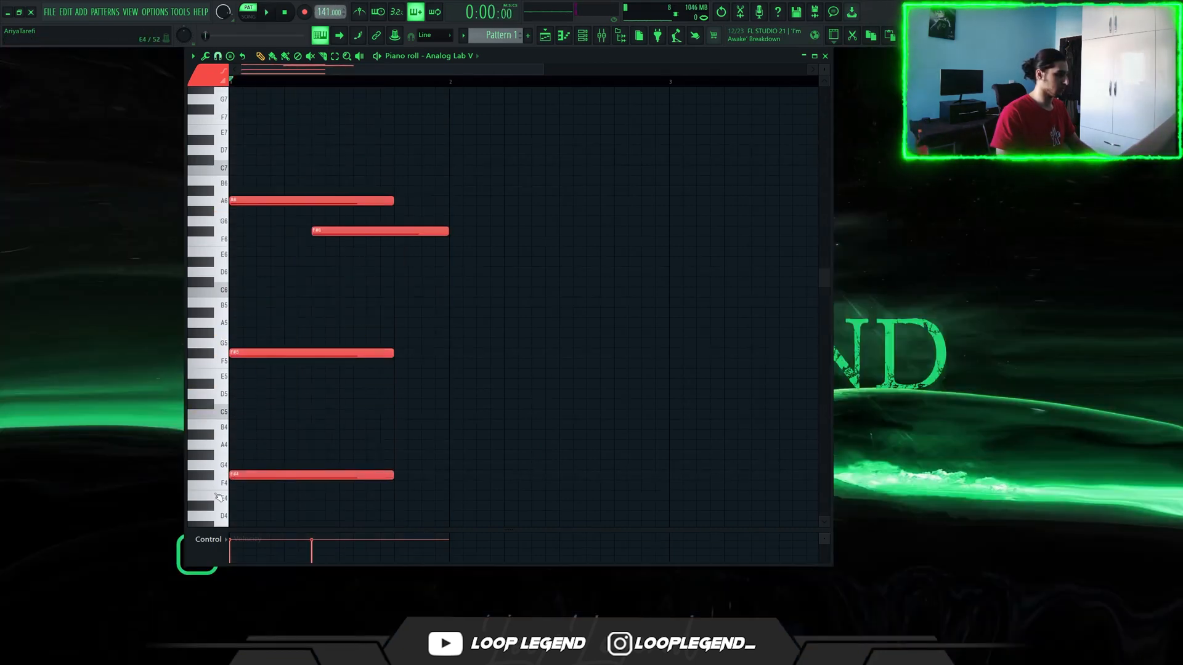
key("space")
key("space")
key("space")
key("space")
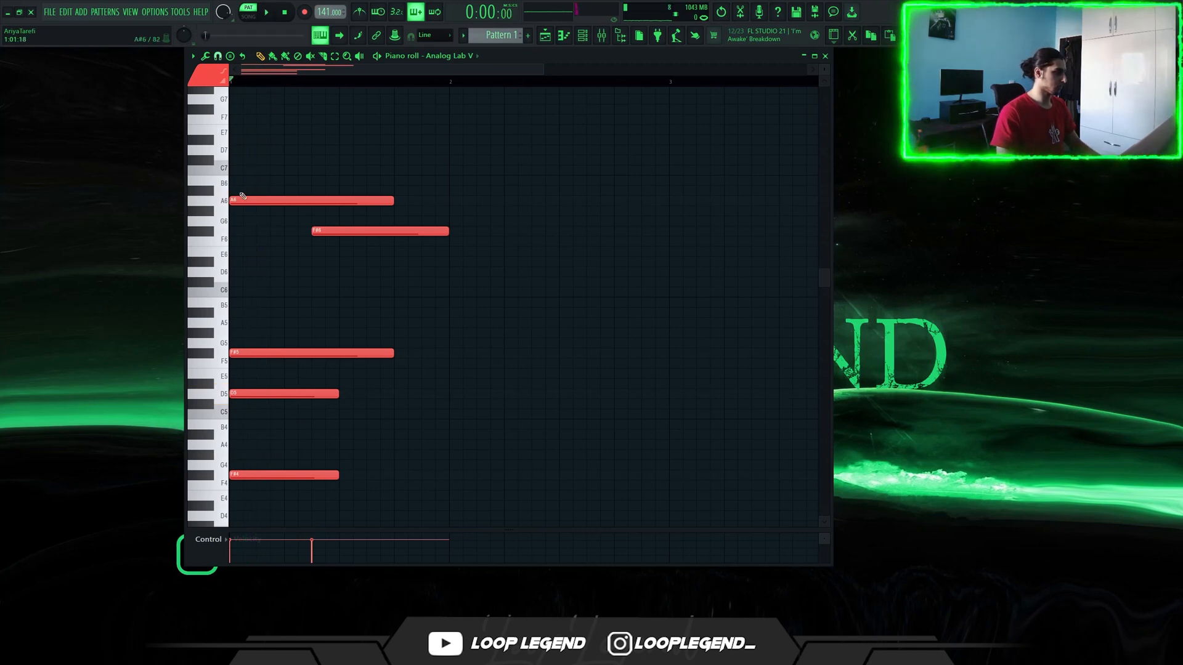
Step: Try an 8-step A4 note in bar 1, raise it an octave to A5 and shift it two steps along while playing the pattern
key("space")
key("space")
key("space")
key("space")
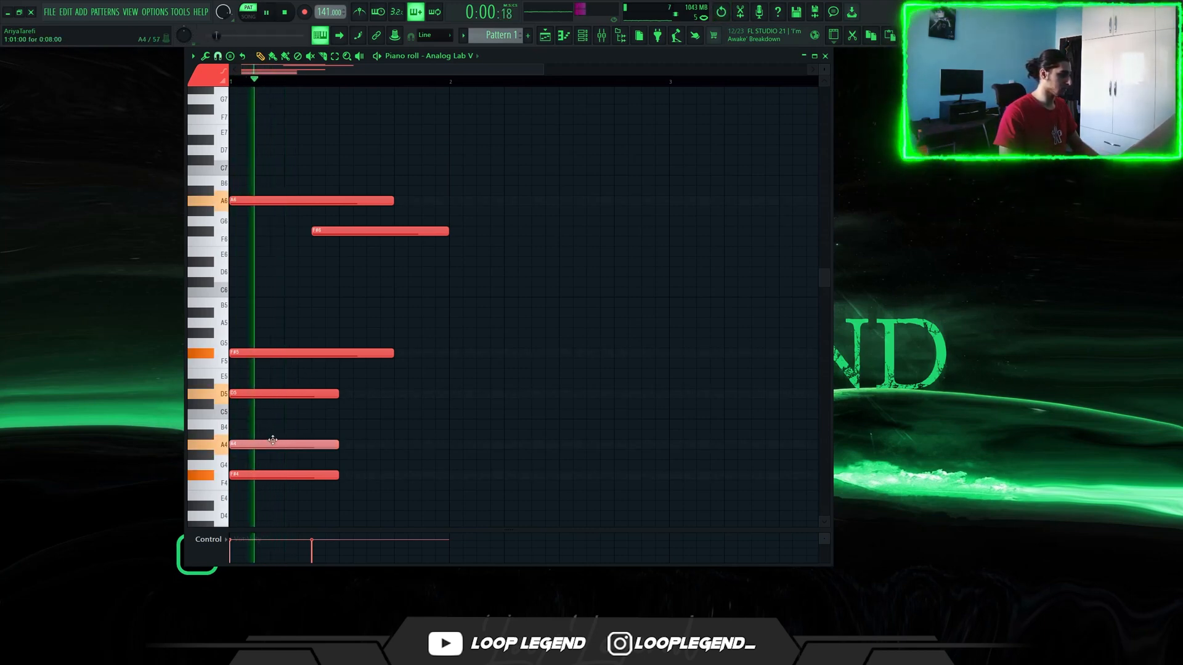
key("ctrl+Up")
key("space")
key("space")
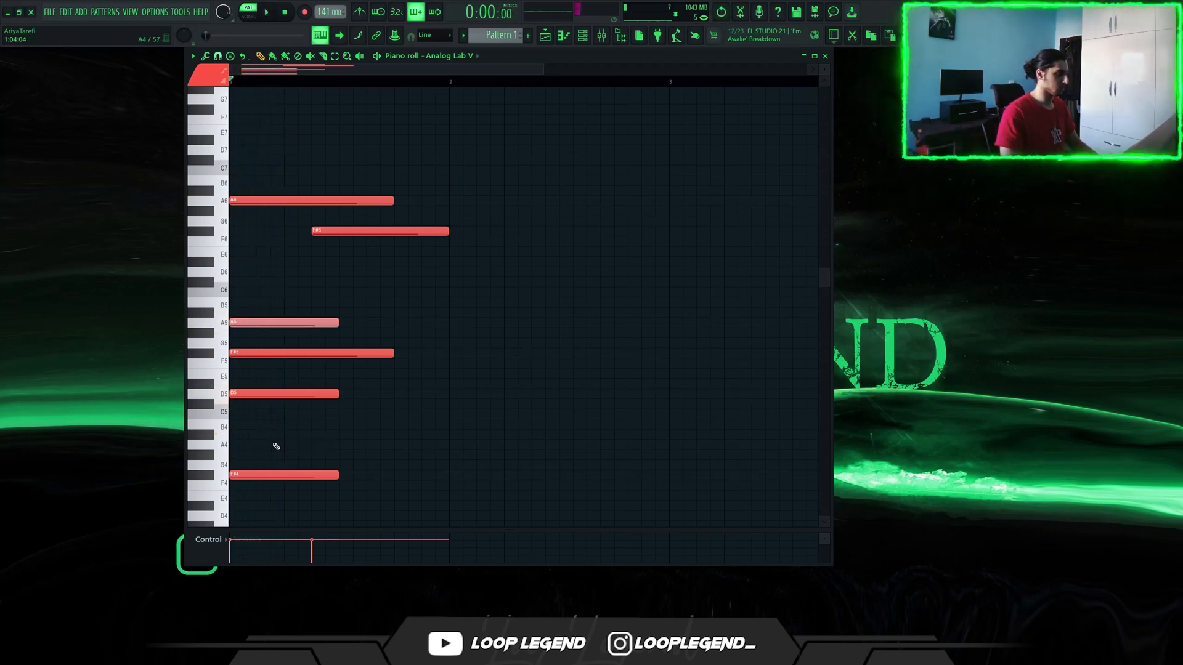
key("space")
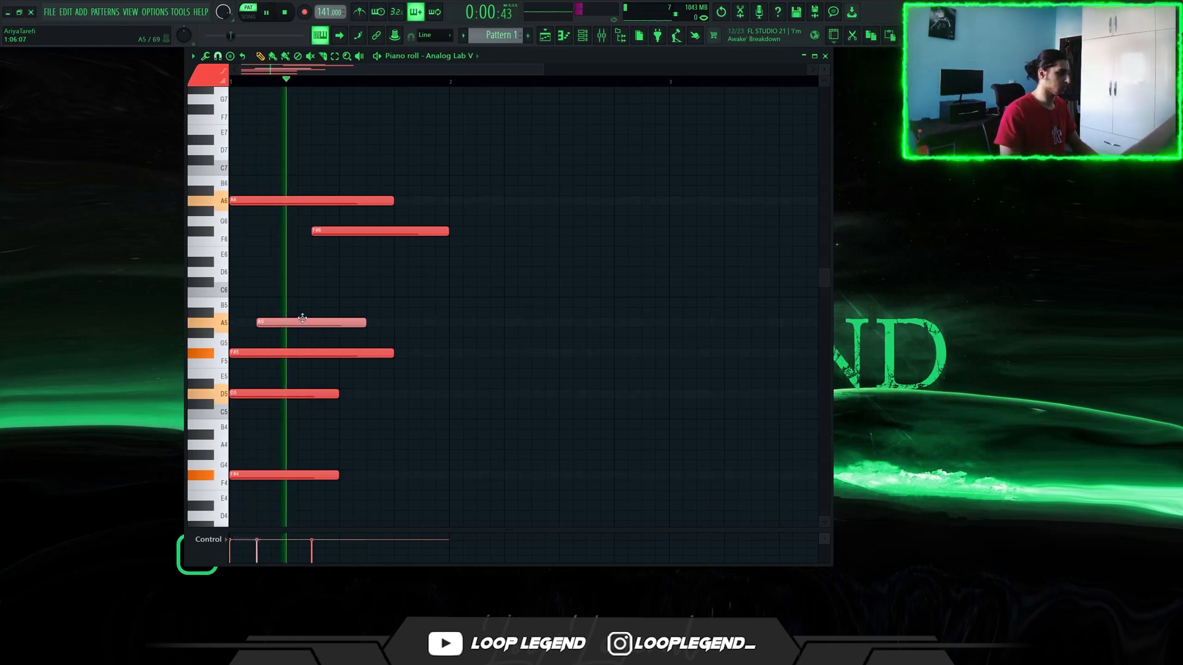
key("space")
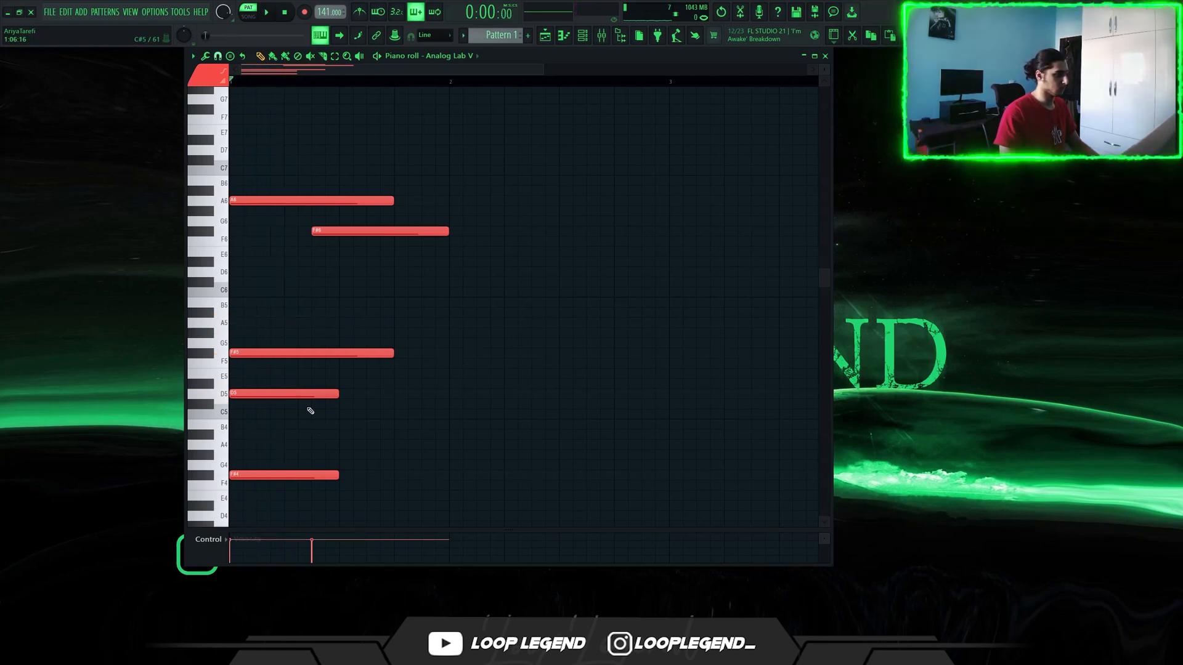
Step: Add a 7-step C#5 note starting at step 5 of bar 1, overlapping the D5, and play the pattern
key("space")
left_click(257, 403)
key("space")
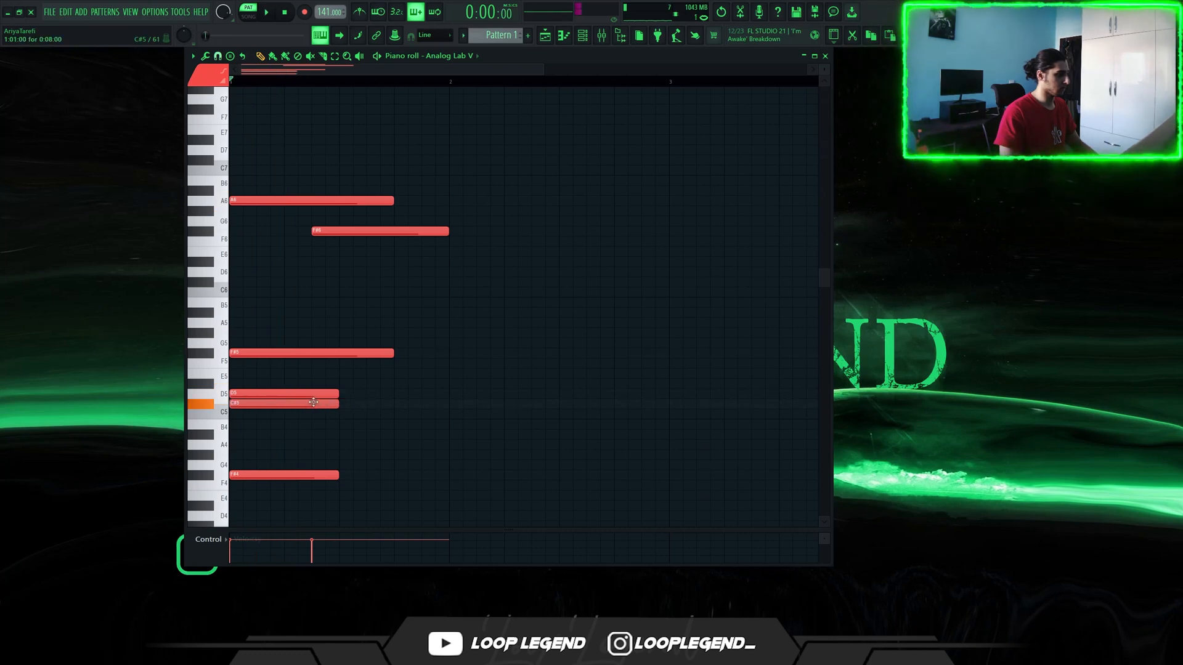
key("space")
key("space")
left_click_drag(314, 402, 372, 401)
key("space")
key("space")
key("space")
key("space")
key("space")
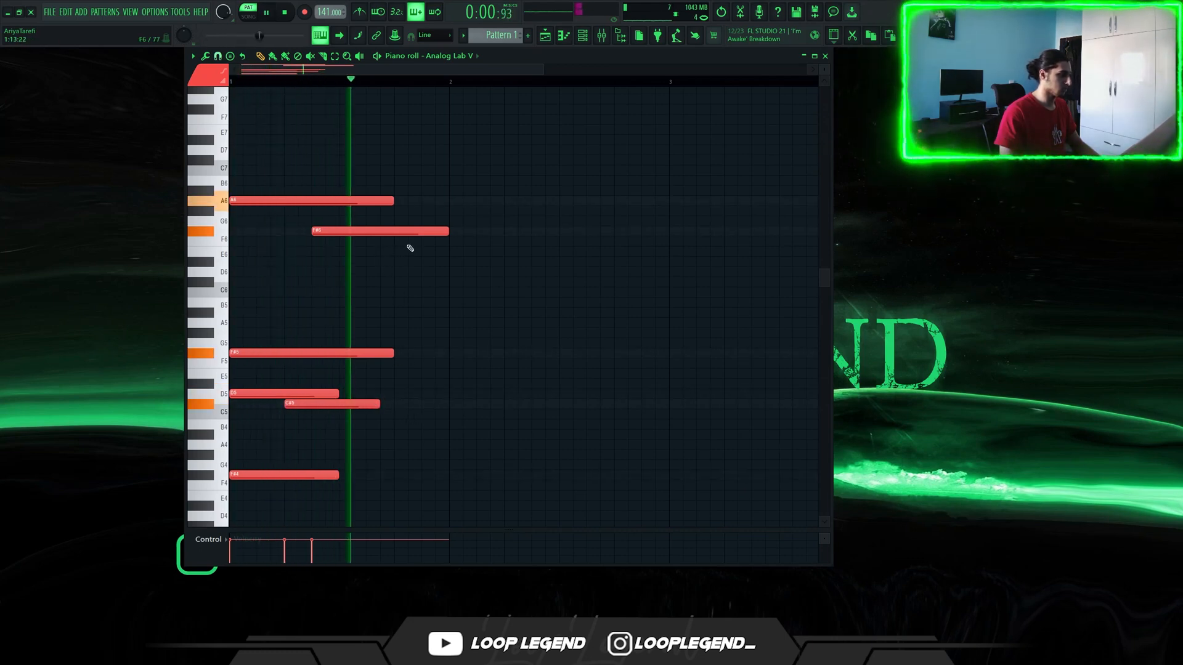
Step: Add a 2-step E6 note at step 15 of bar 1 and play the pattern
left_click_drag(450, 231, 490, 231)
key("space")
left_click_drag(407, 248, 418, 259)
left_click_drag(518, 252, 451, 252)
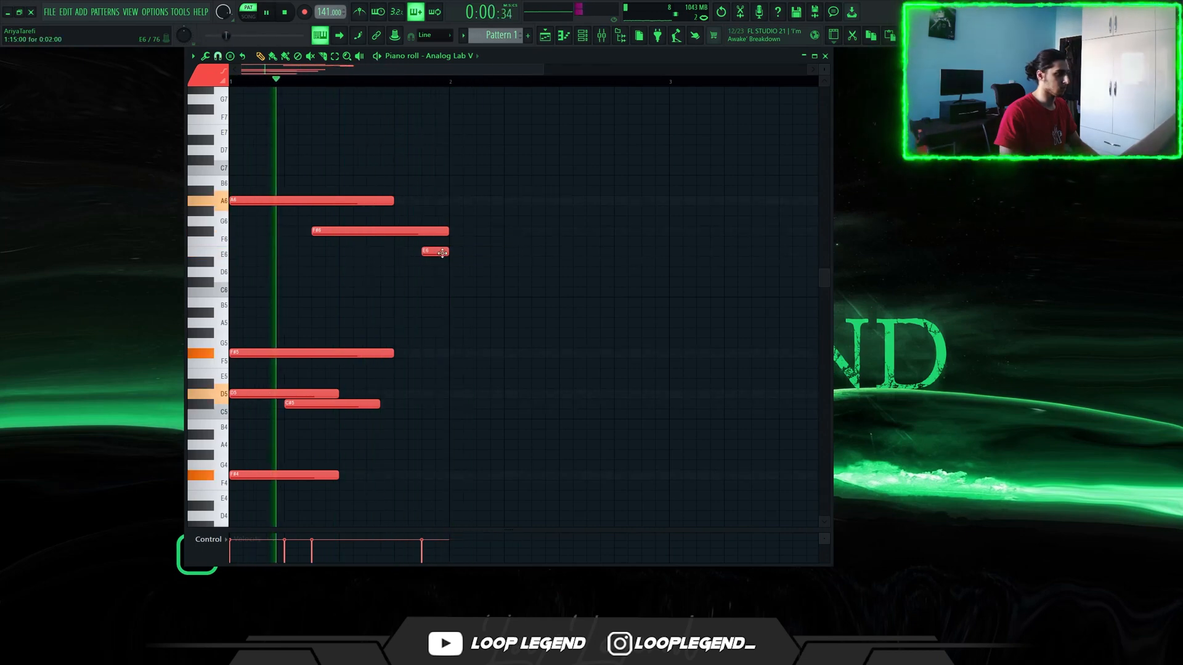
key("space")
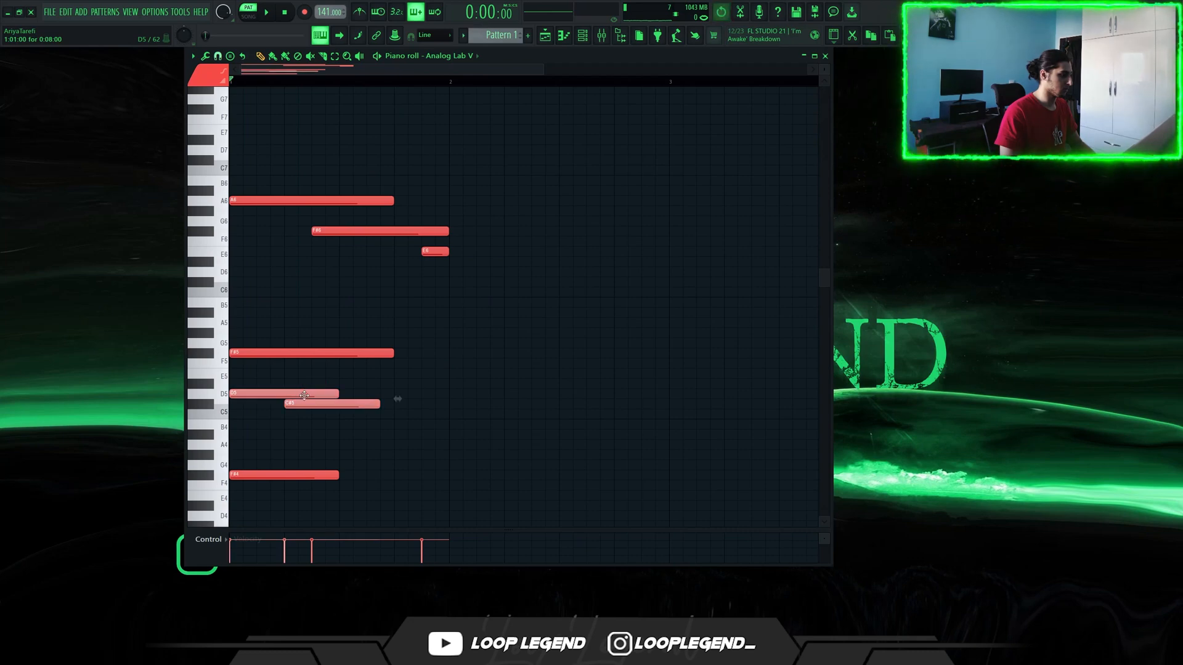
Step: Copy the C#5 note to step 13 of bar 1 and trim the copy to end at the bar line
left_click_drag(304, 395, 388, 395)
right_click(417, 395)
key("space")
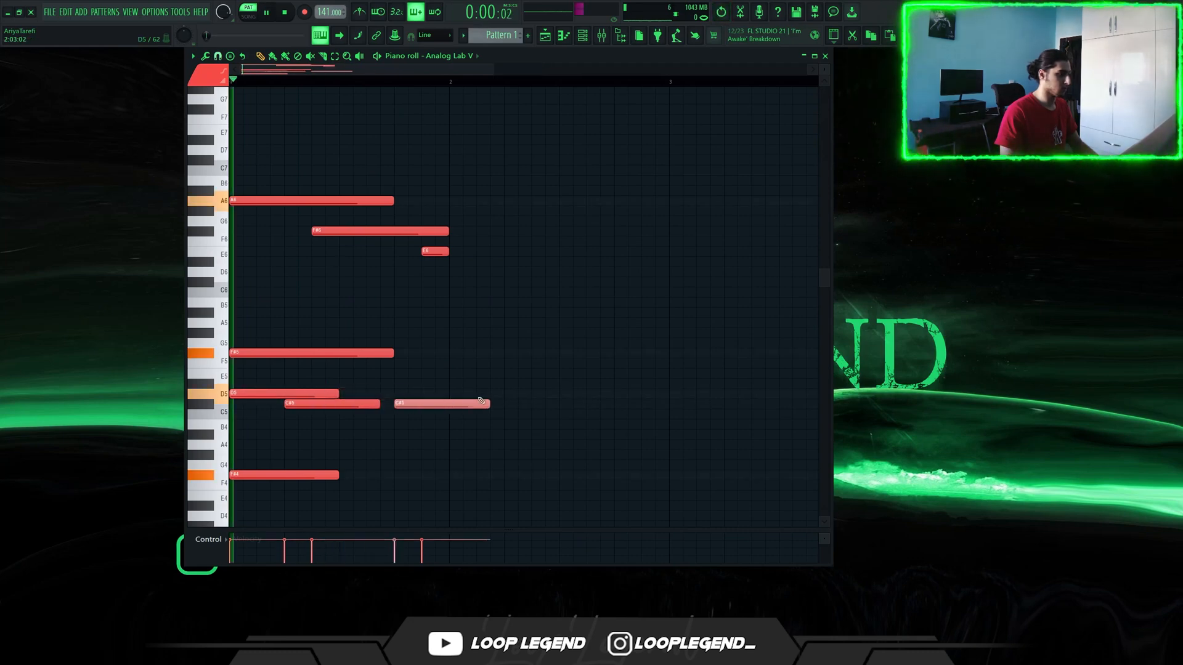
key("space")
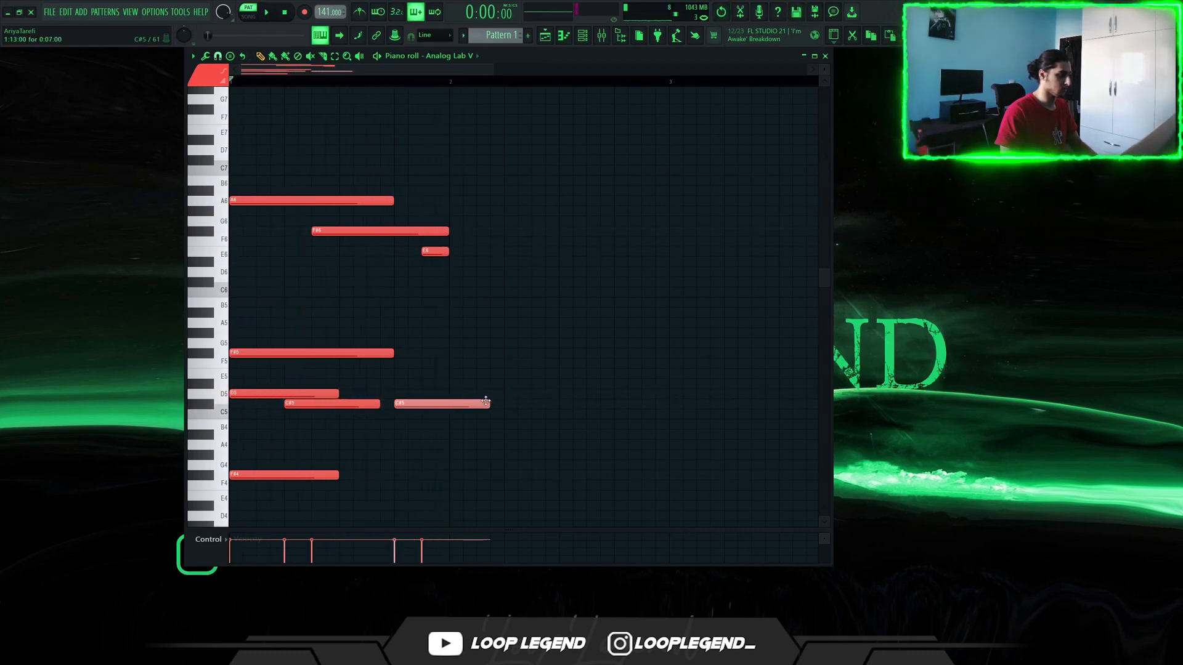
key("space")
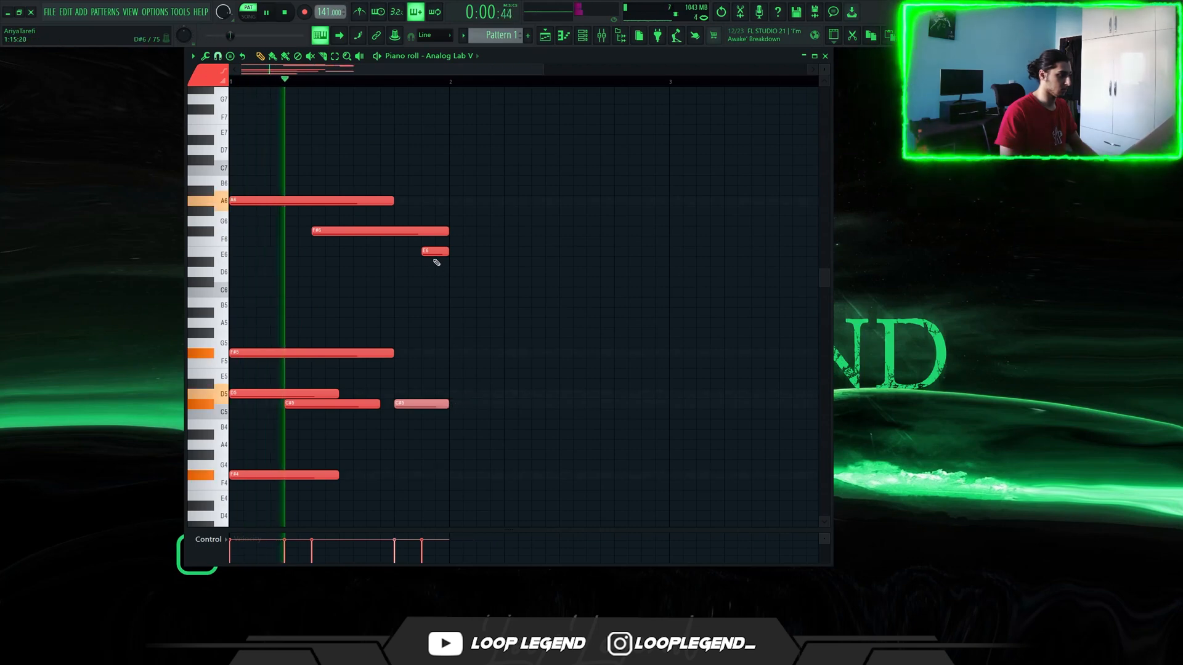
Step: Lower the short E6 note at the end of bar 1 to C#6 and play the pattern
left_click_drag(435, 252, 435, 288)
key("space")
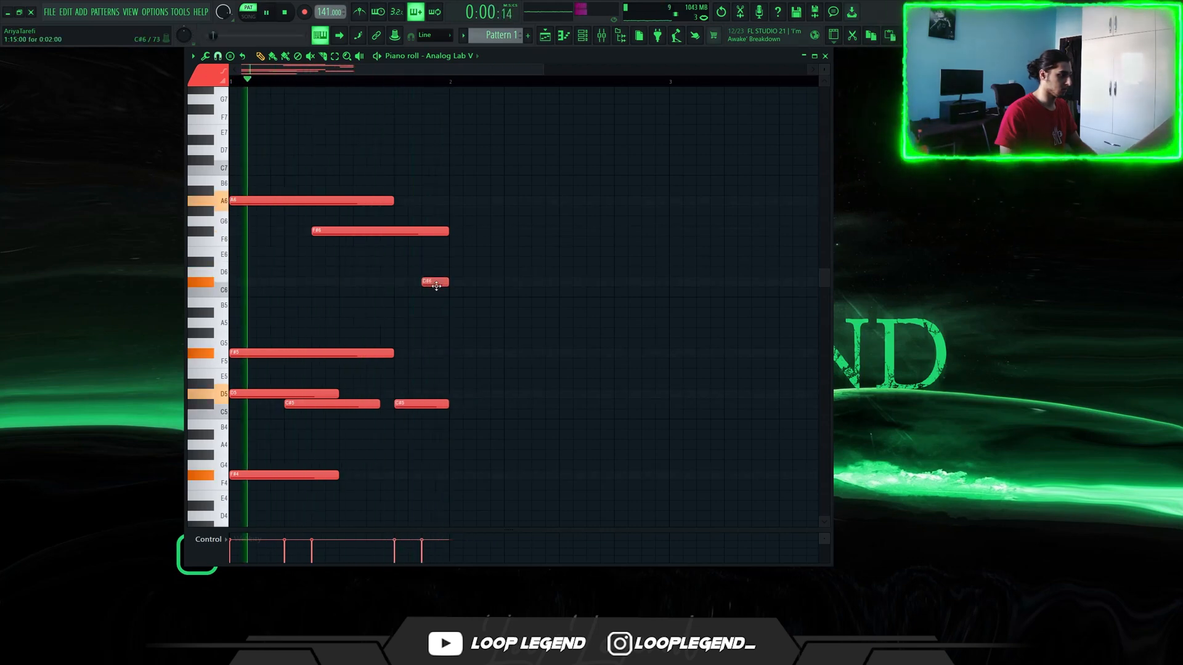
key("space")
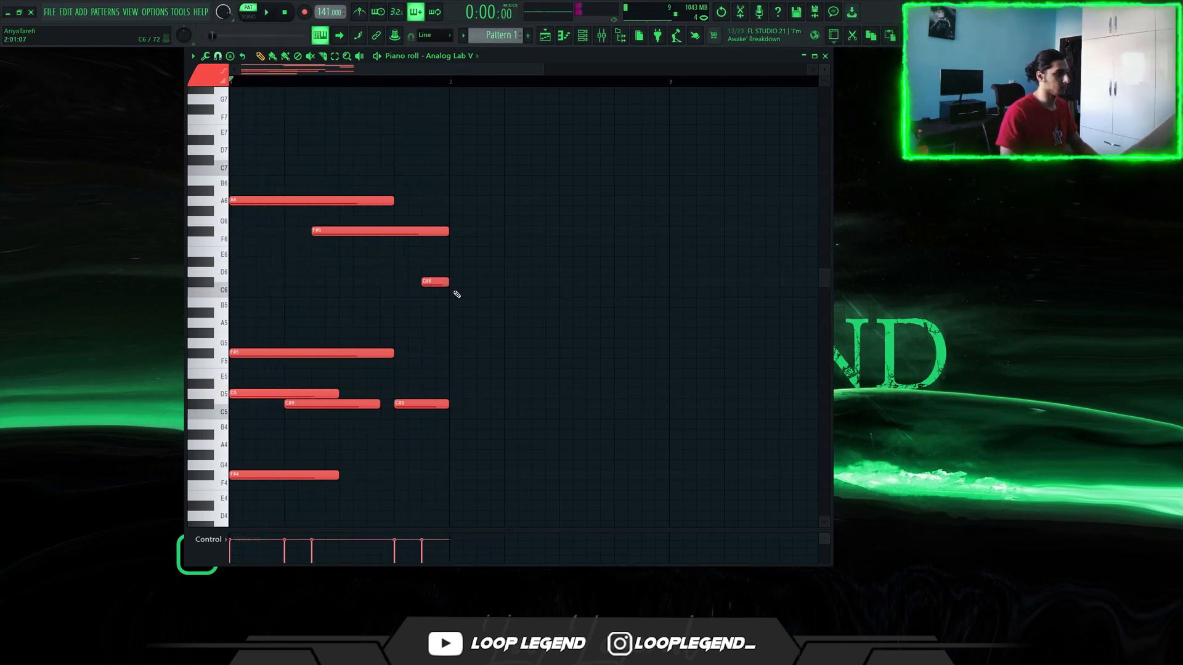
Step: Duplicate bar 1 into bar 2, then lower the copied A6 to D6 at the start of bar 2 and play both bars
key("ctrl+b")
left_click_drag(464, 205, 473, 278)
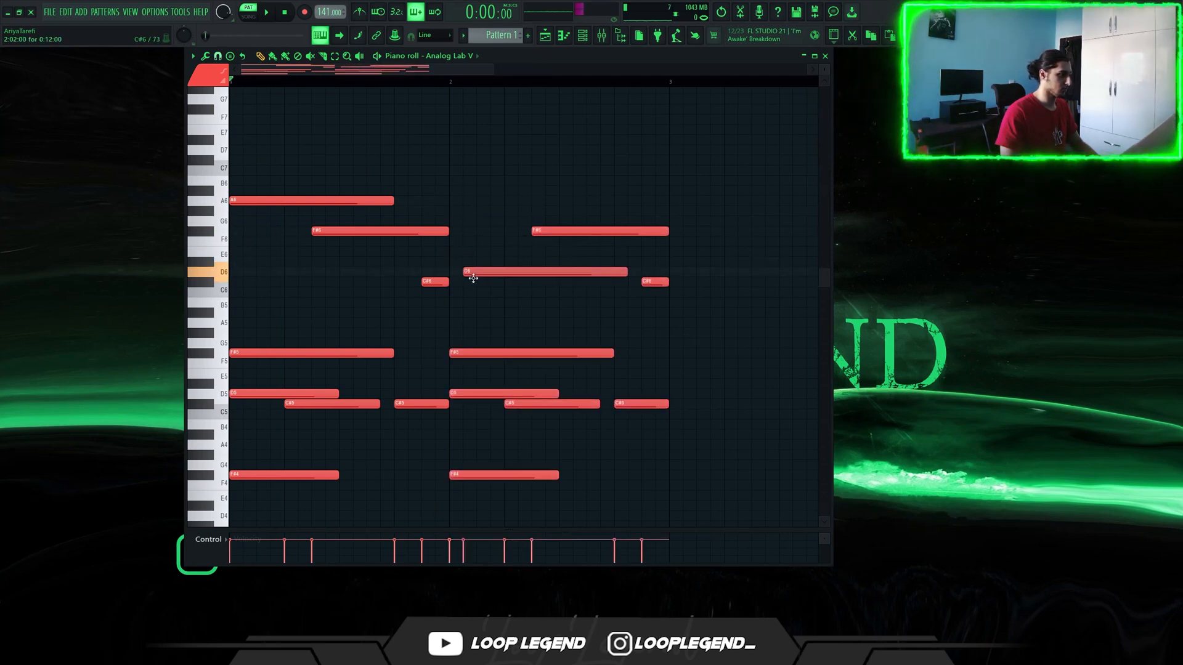
key("space")
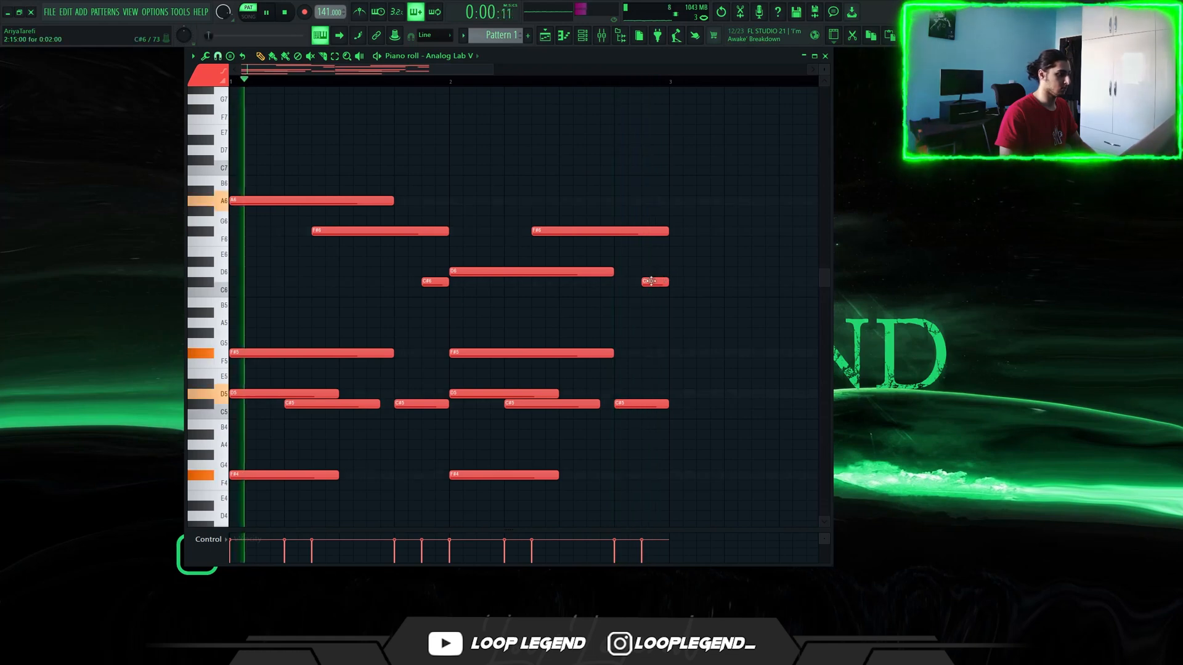
scroll(382, 278, "down", 3)
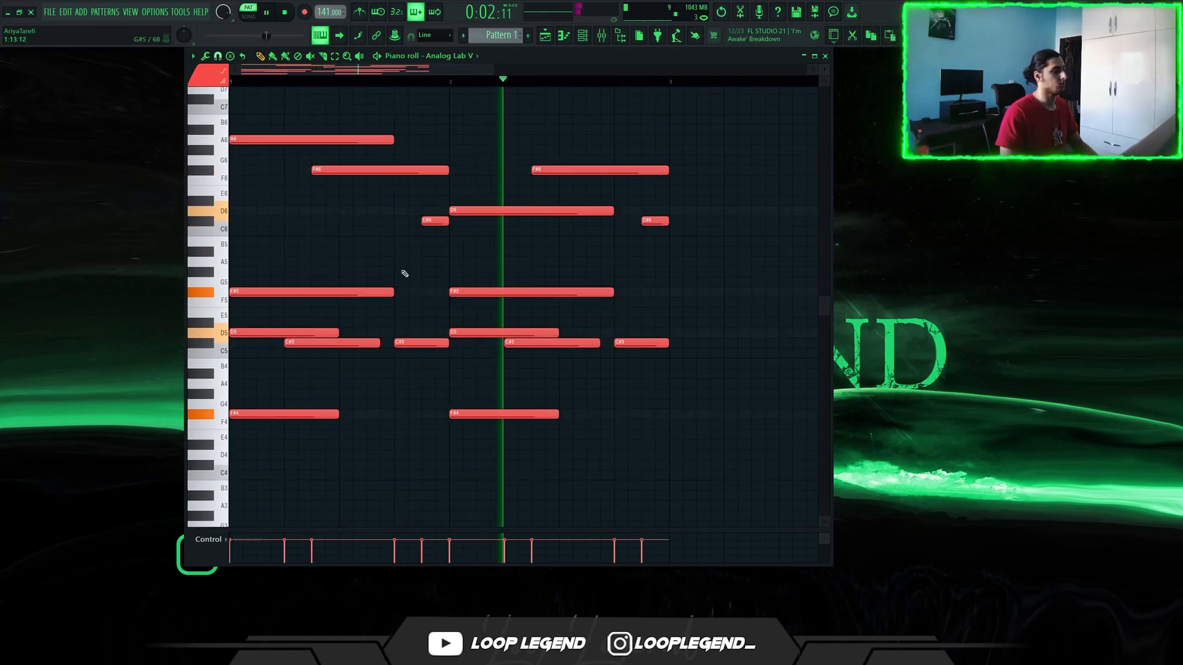
Step: Try a G#7 note high above the melody at the start of bar 1
scroll(293, 177, "up", 3)
left_click_drag(261, 173, 240, 180)
key("space")
right_click(259, 182)
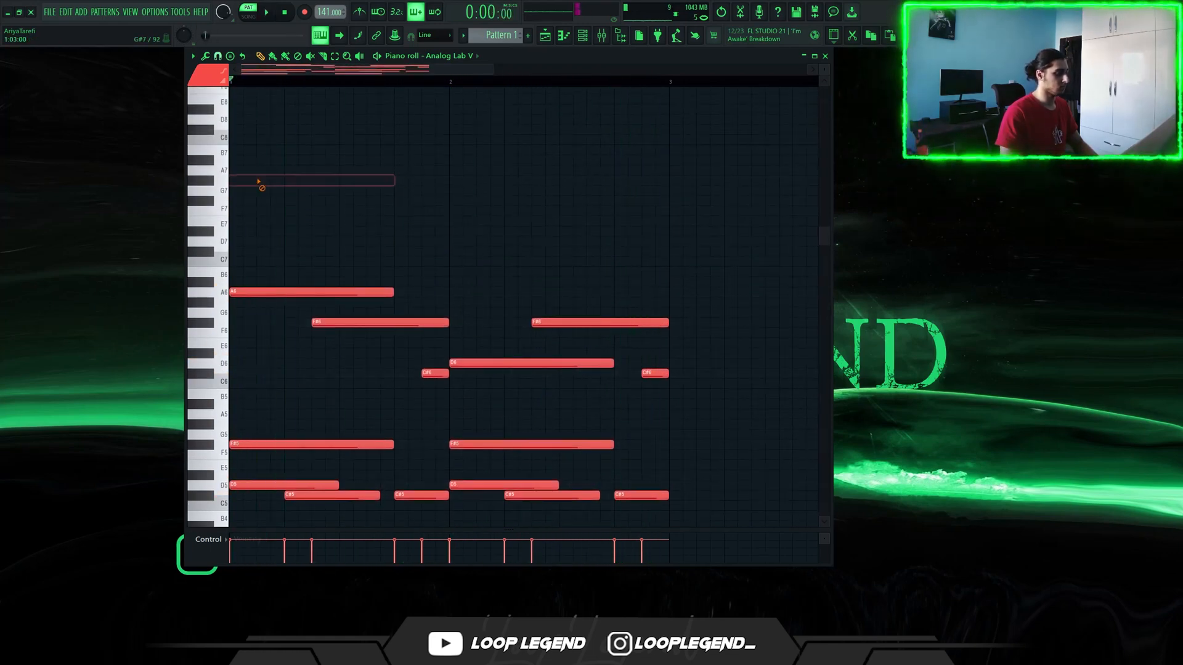
Step: Transpose all notes down 7 semitones and play the pattern
scroll(277, 181, "down", 1)
key("shift+Down")
key("shift+Down")
key("shift+Down")
key("shift+Down")
key("shift+Down")
scroll(275, 207, "down", 2)
key("shift+Down")
key("shift+Down")
key("space")
scroll(268, 198, "up", 1)
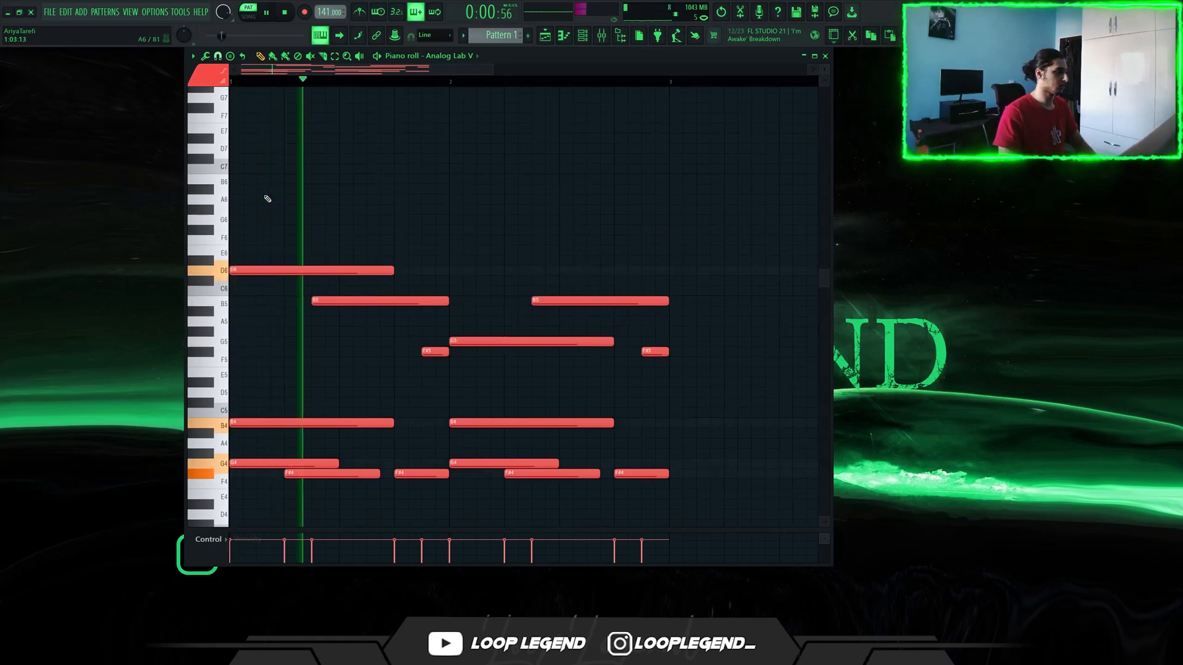
key("space")
Step: Try a high note above the melody at step 3 of bar 1
left_click(245, 203)
left_click_drag(223, 205, 251, 195)
scroll(271, 201, "down", 5)
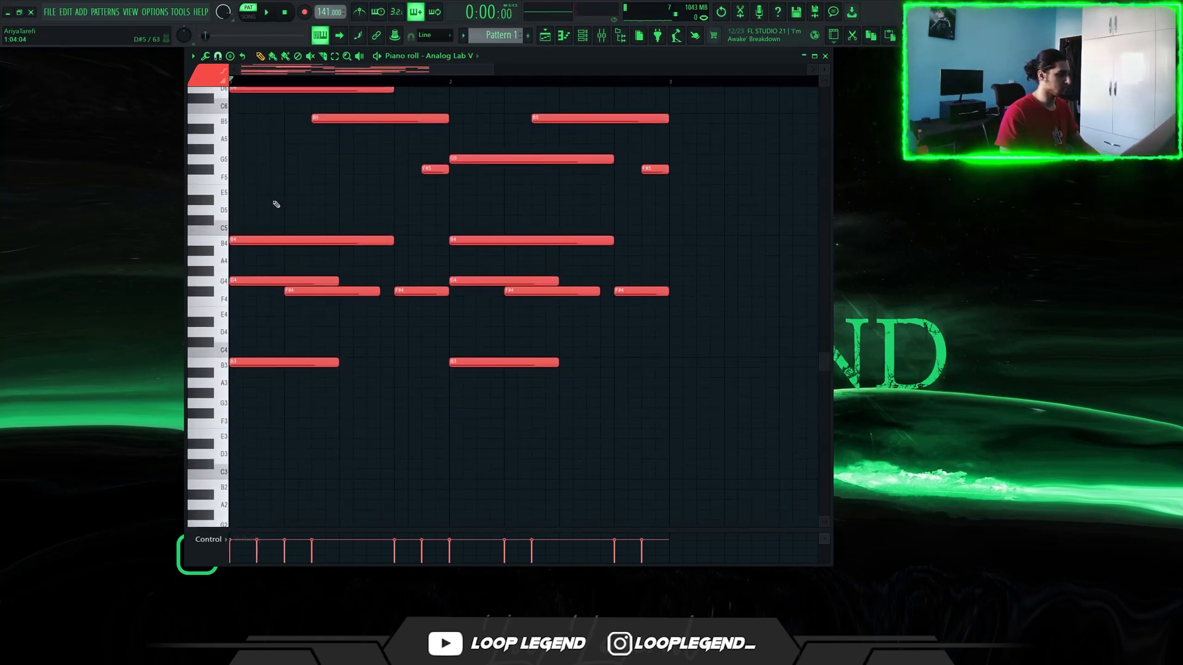
scroll(272, 201, "up", 5)
right_click(272, 200)
Step: Transpose all notes up 3 semitones
scroll(292, 181, "down", 3)
key("shift+Up")
key("shift+Up")
key("shift+Up")
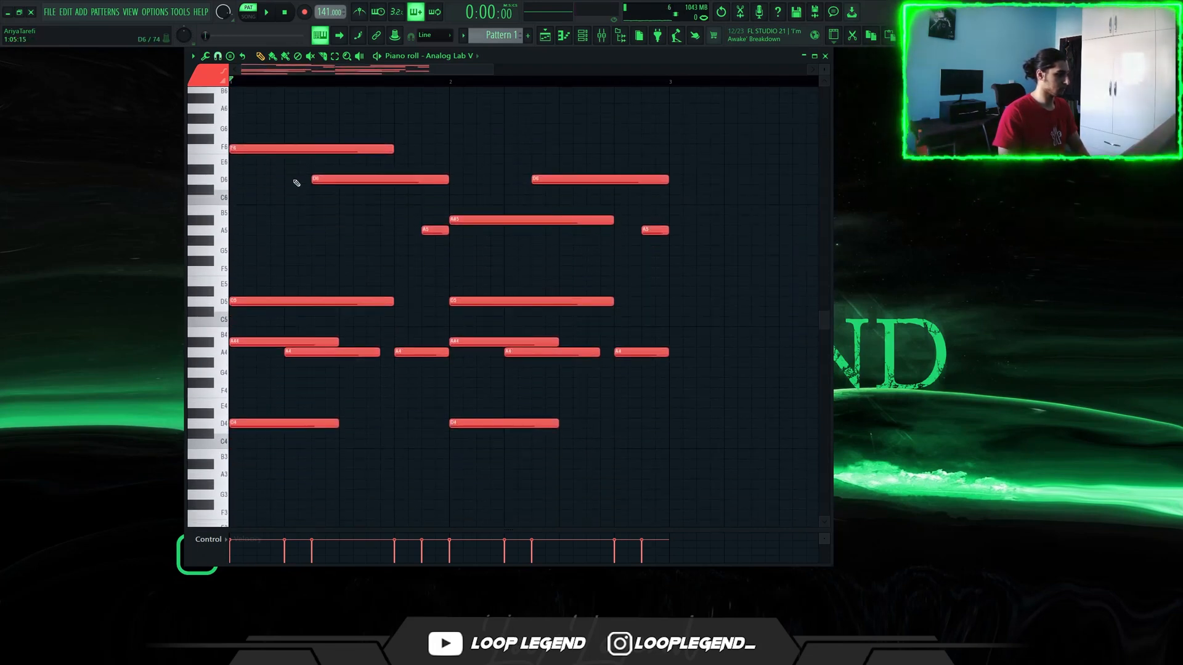
Step: Try a B6 note above the melody in the first half of bar 1 while playing the pattern
scroll(299, 180, "up", 4)
scroll(297, 186, "down", 1)
scroll(296, 192, "up", 3)
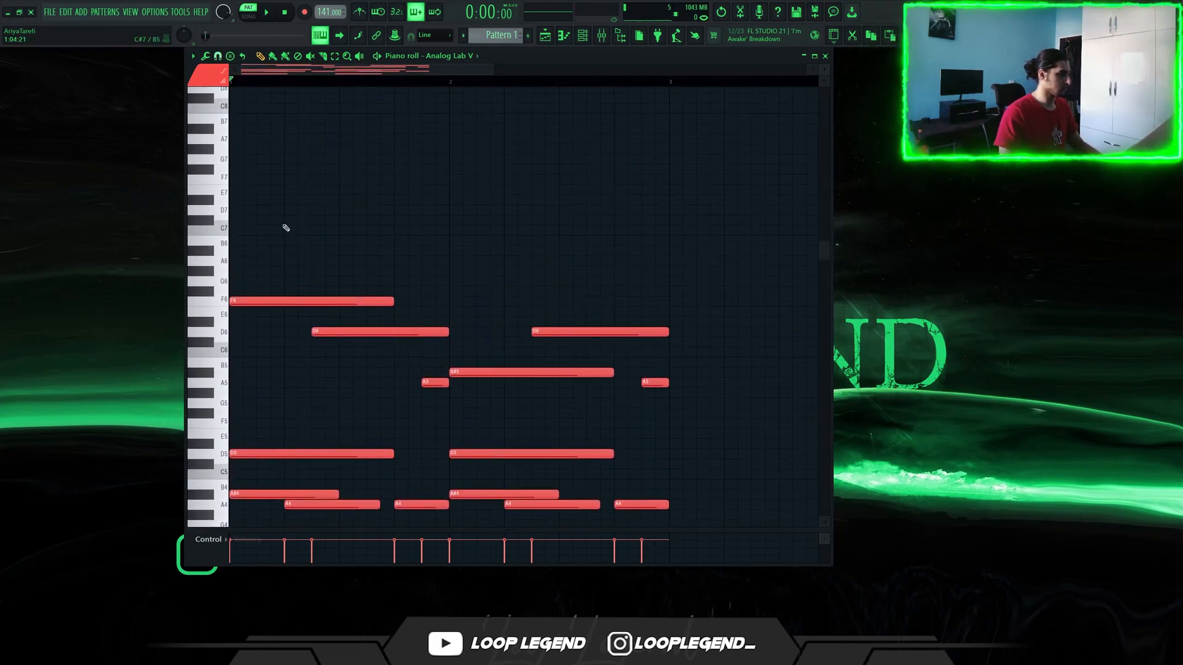
key("space")
left_click(300, 240)
right_click(321, 240)
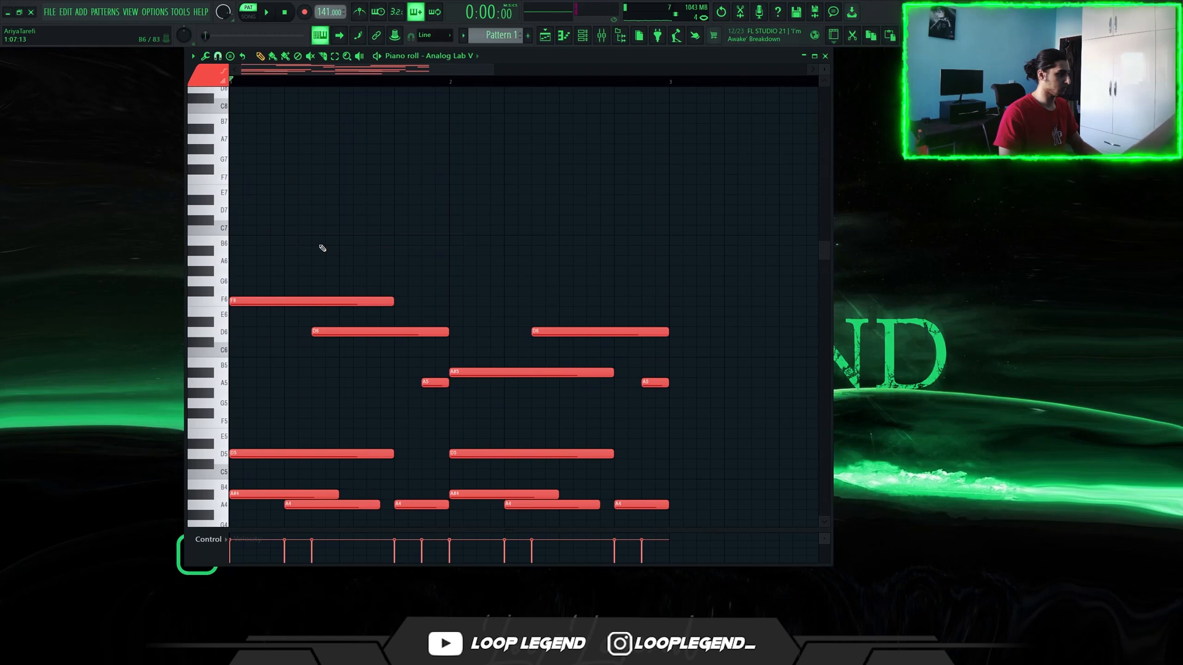
Step: Audition A#6 and A6 notes above the melody and place two short A#6 notes in the first half of bar 1
left_click(368, 250)
left_click(424, 261)
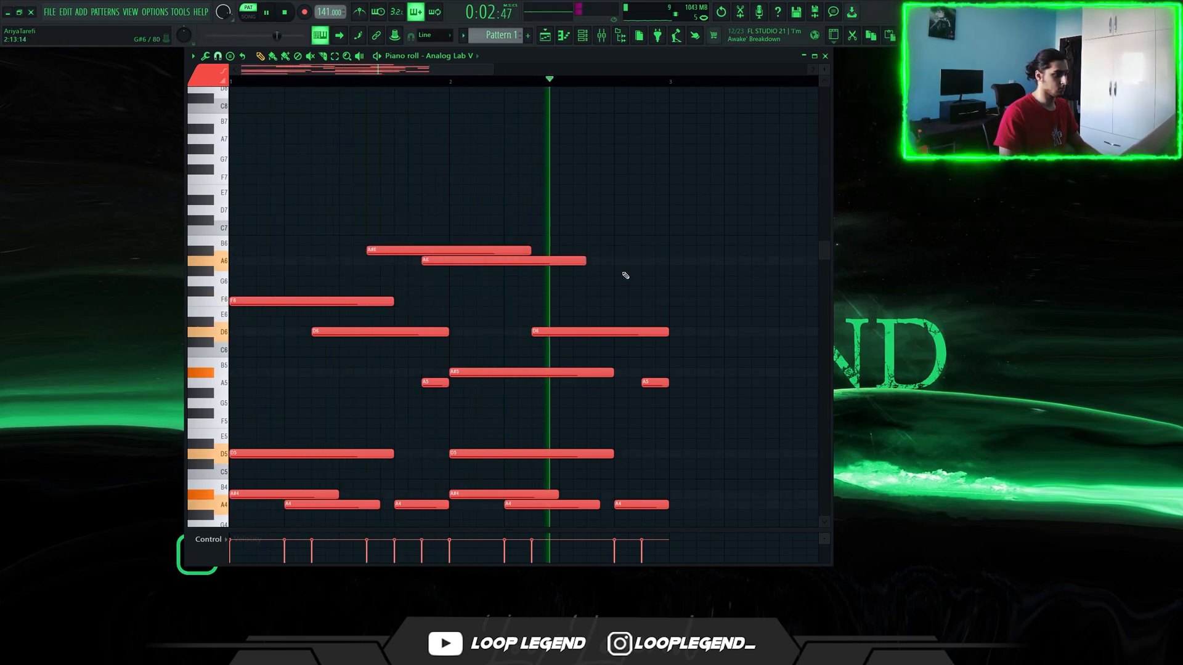
right_click(579, 261)
key("space")
left_click(535, 251)
right_click(535, 251)
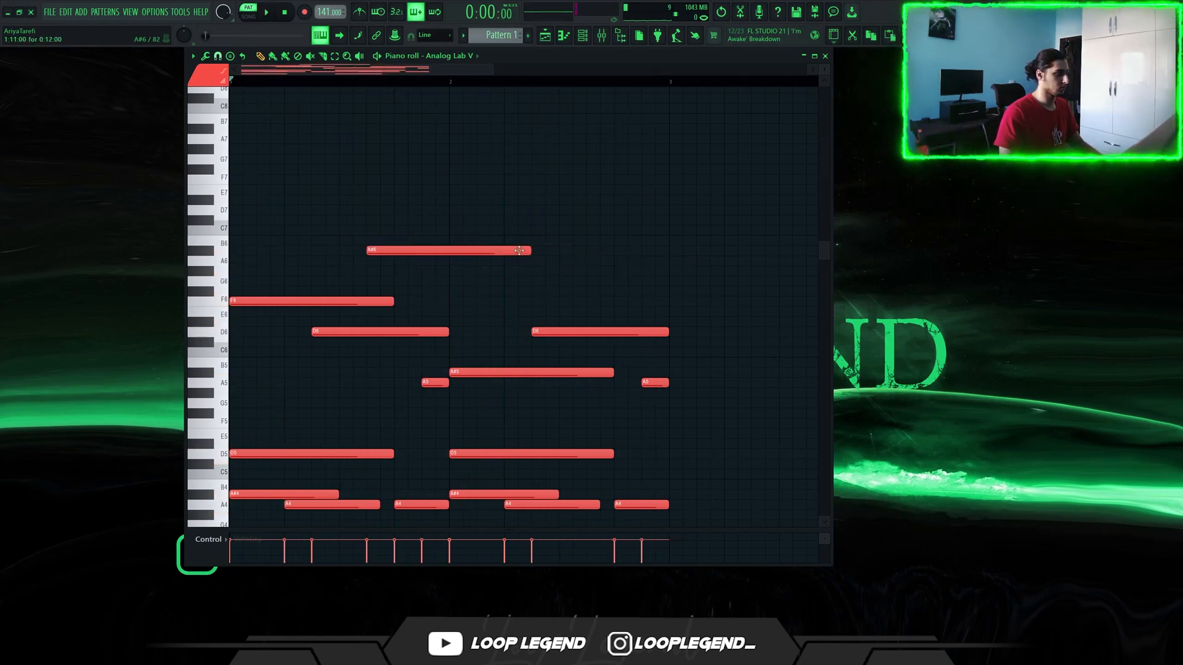
key("space")
key("space")
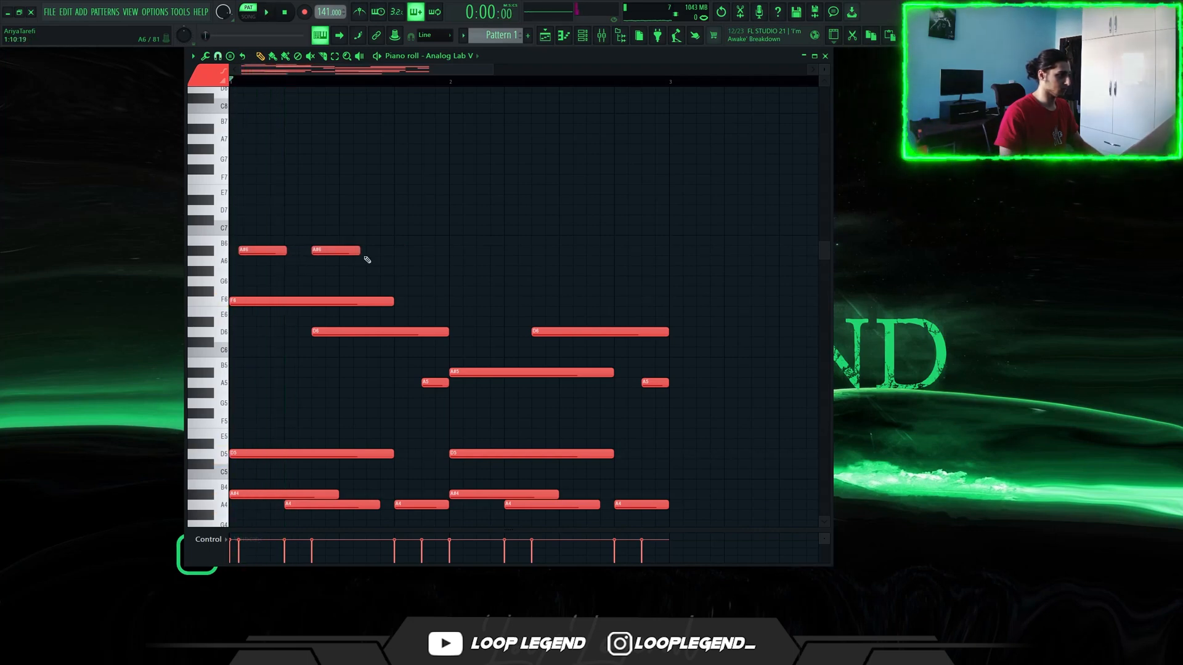
Step: Add a third A#6 note at step 11 of bar 1 and an A6 note at the start of bar 2 while auditioning
left_click(459, 261)
key("space")
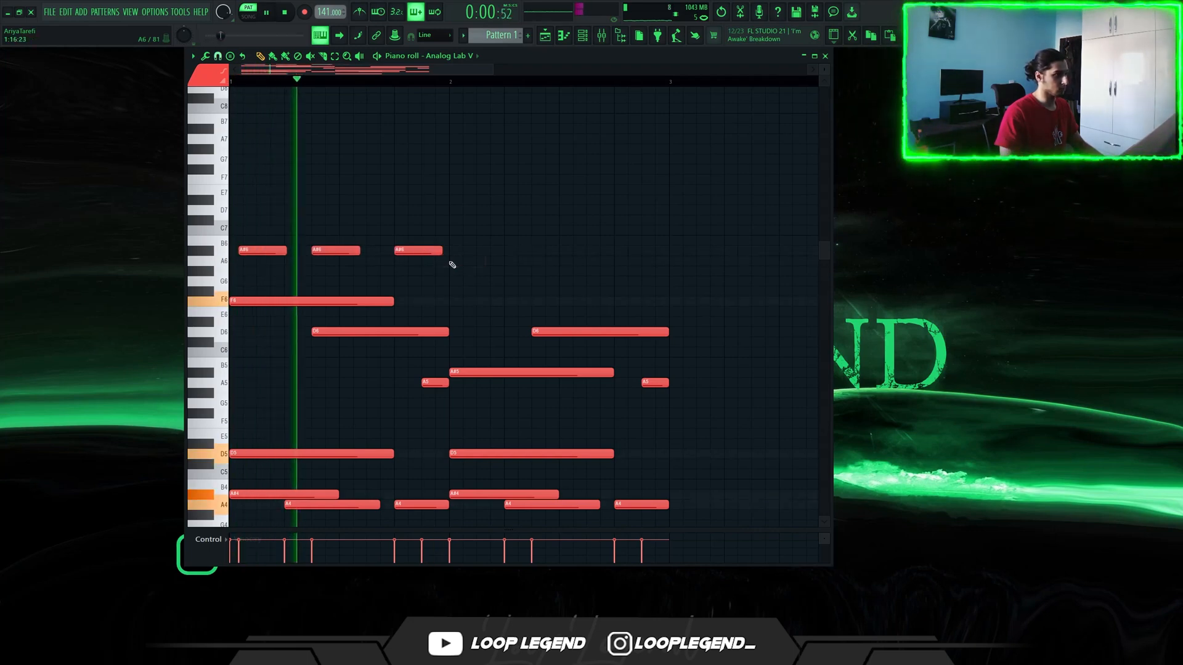
key("space")
key("space")
left_click_drag(418, 251, 390, 251)
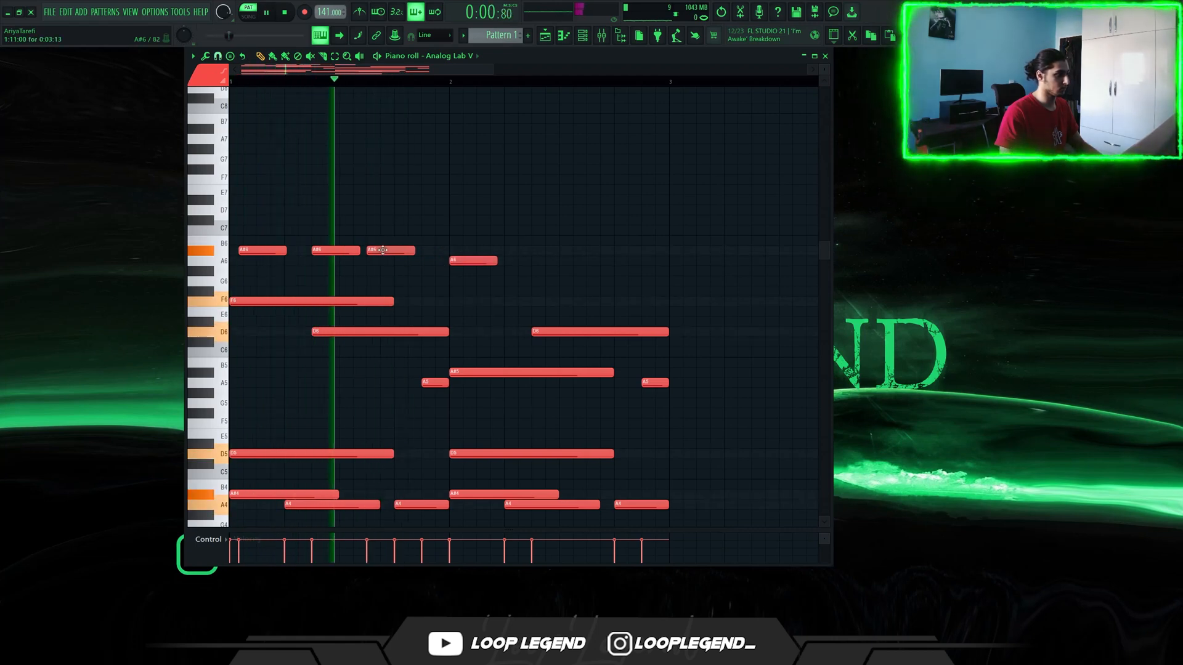
key("space")
Step: Shift the A6 note to step 15 of bar 1 and add A6 notes at steps 3 and 11 of bar 2
left_click_drag(463, 259, 436, 260)
key("space")
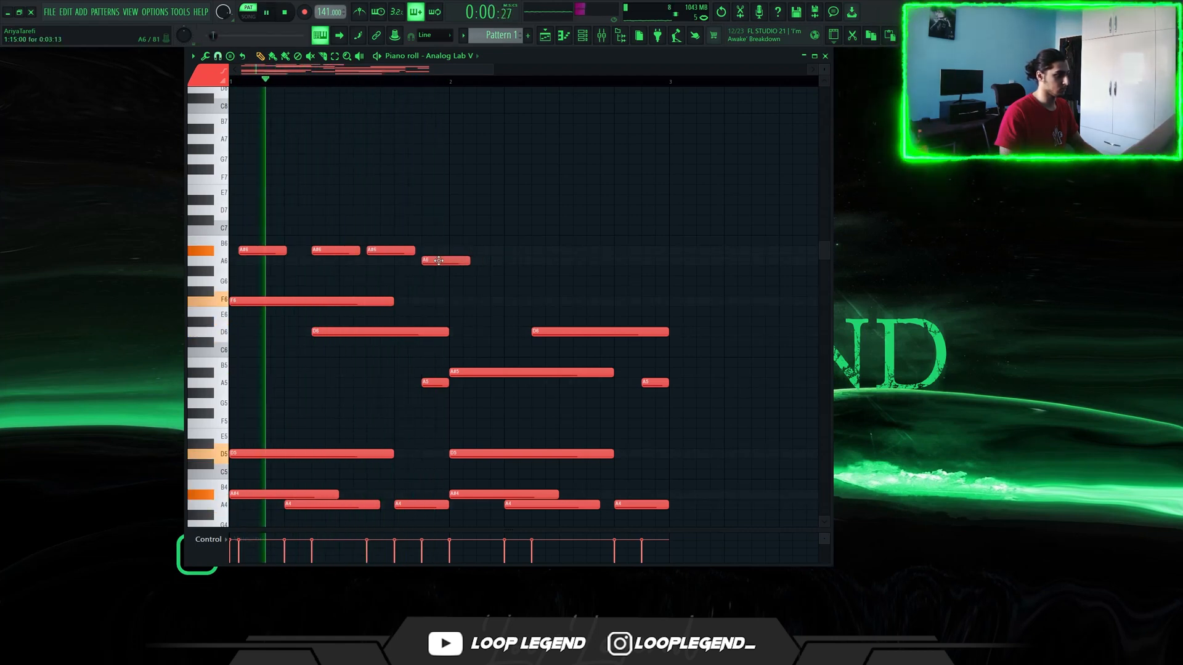
left_click(478, 261)
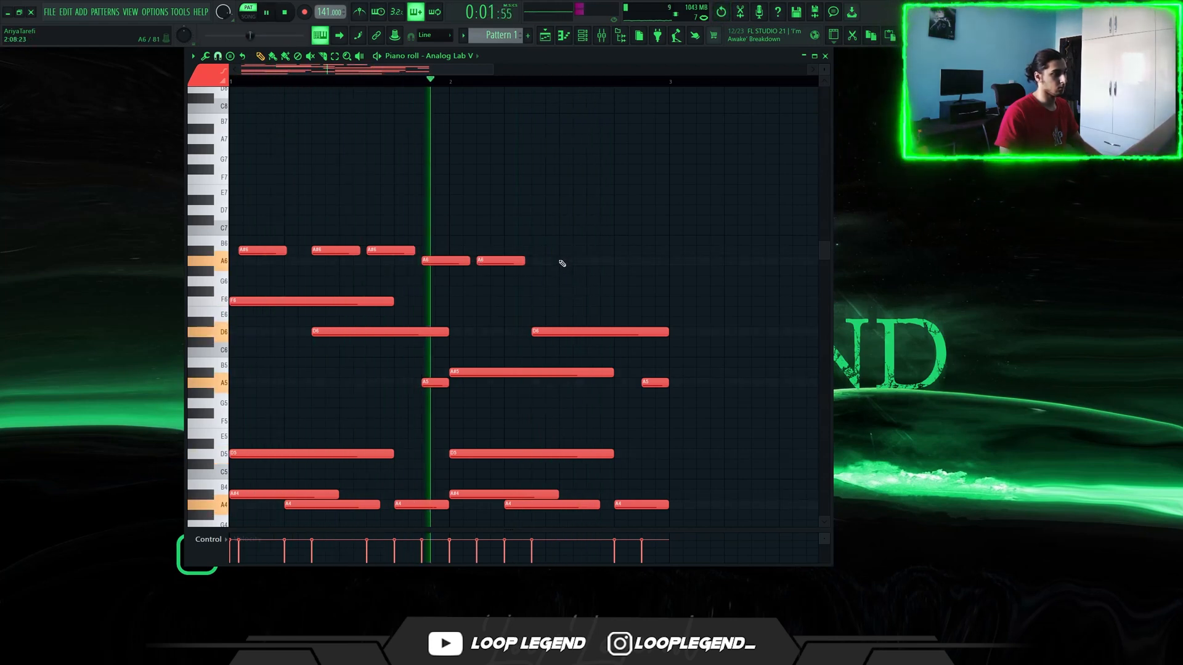
left_click(585, 259)
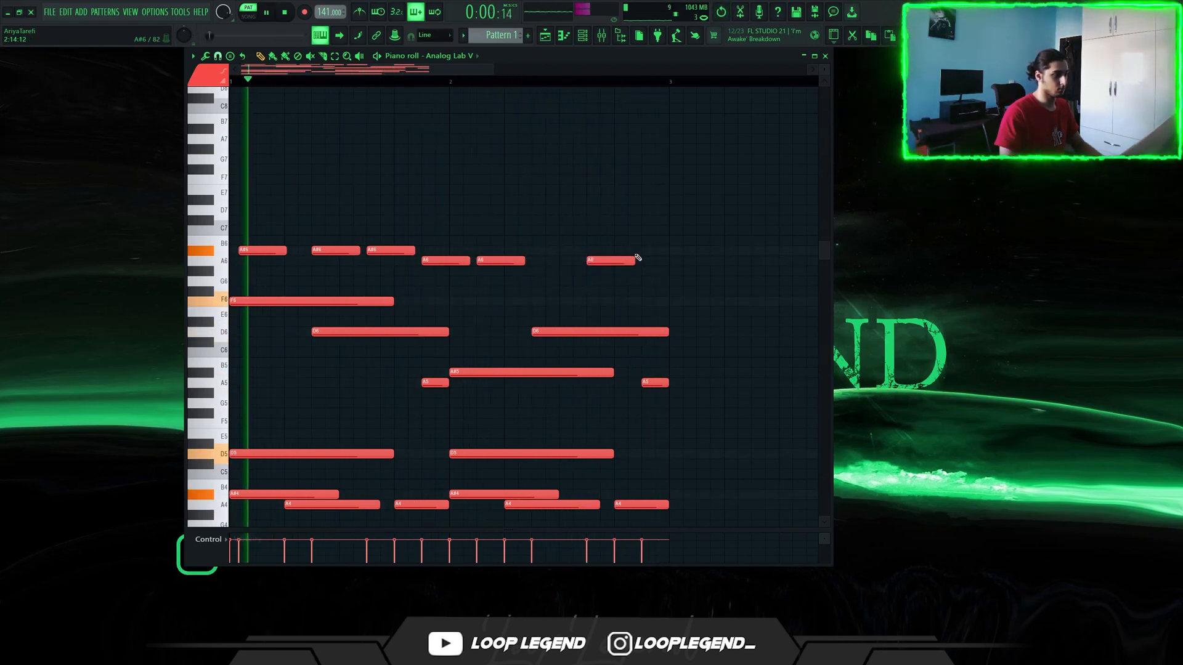
Step: Transpose all notes down 1 semitone
scroll(616, 259, "down", 1)
scroll(635, 223, "down", 3)
scroll(630, 219, "up", 1)
key("shift+Down")
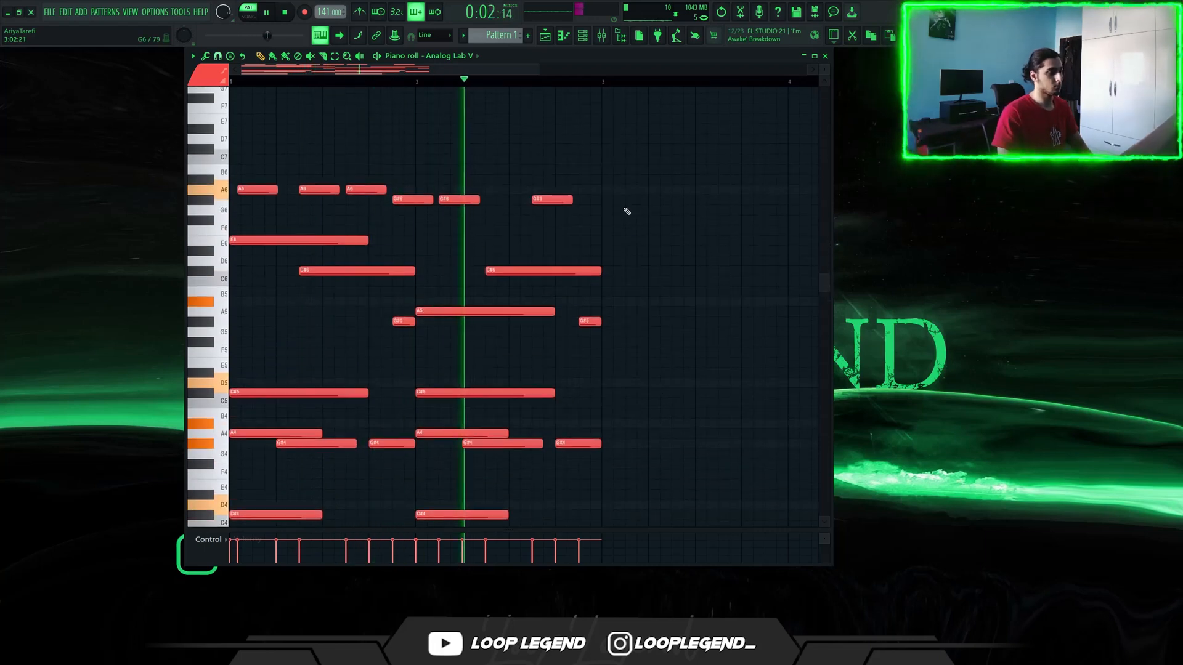
scroll(624, 200, "down", 2)
Step: Filter the Analog Lab V track with Fruity parametric EQ 2's Low Cut + High Cut preset, raising the low cut, and add SketchCassette II
key("F9")
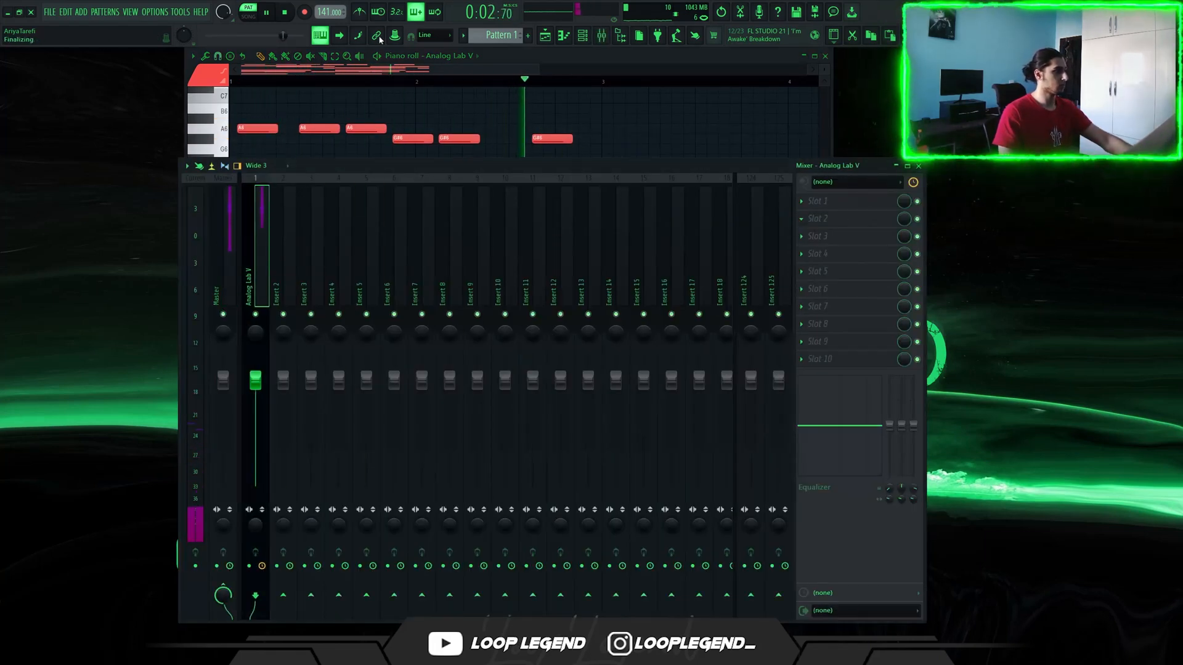
left_click(443, 171)
left_click_drag(354, 266, 372, 268)
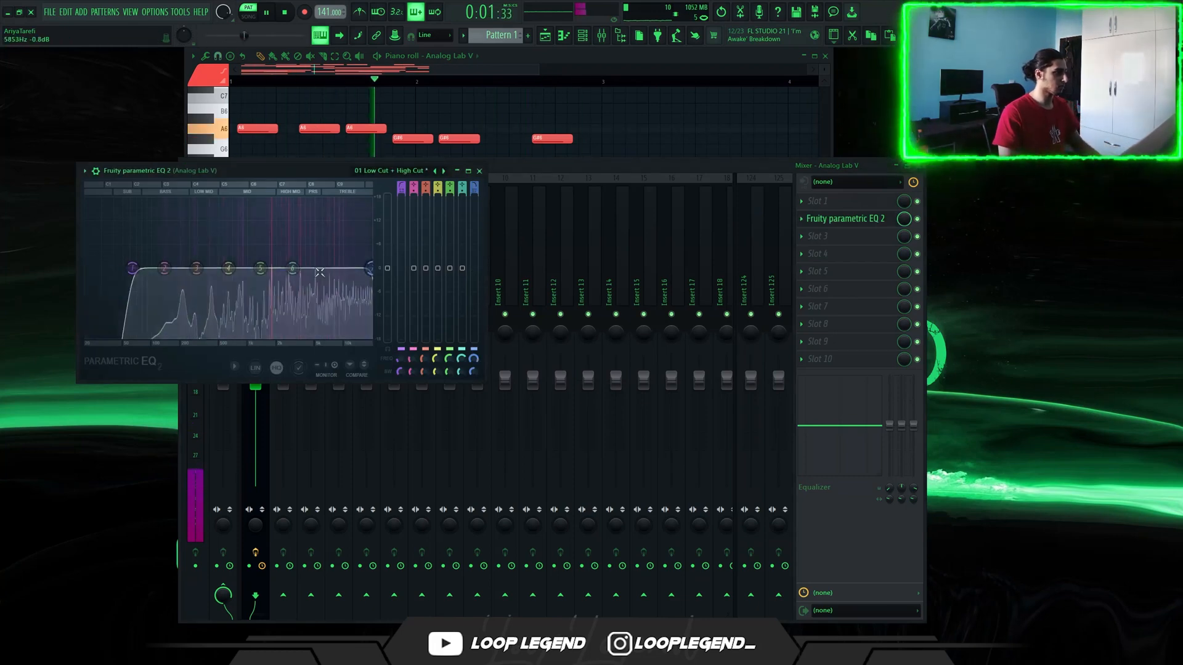
left_click_drag(132, 269, 190, 268)
left_click(850, 256)
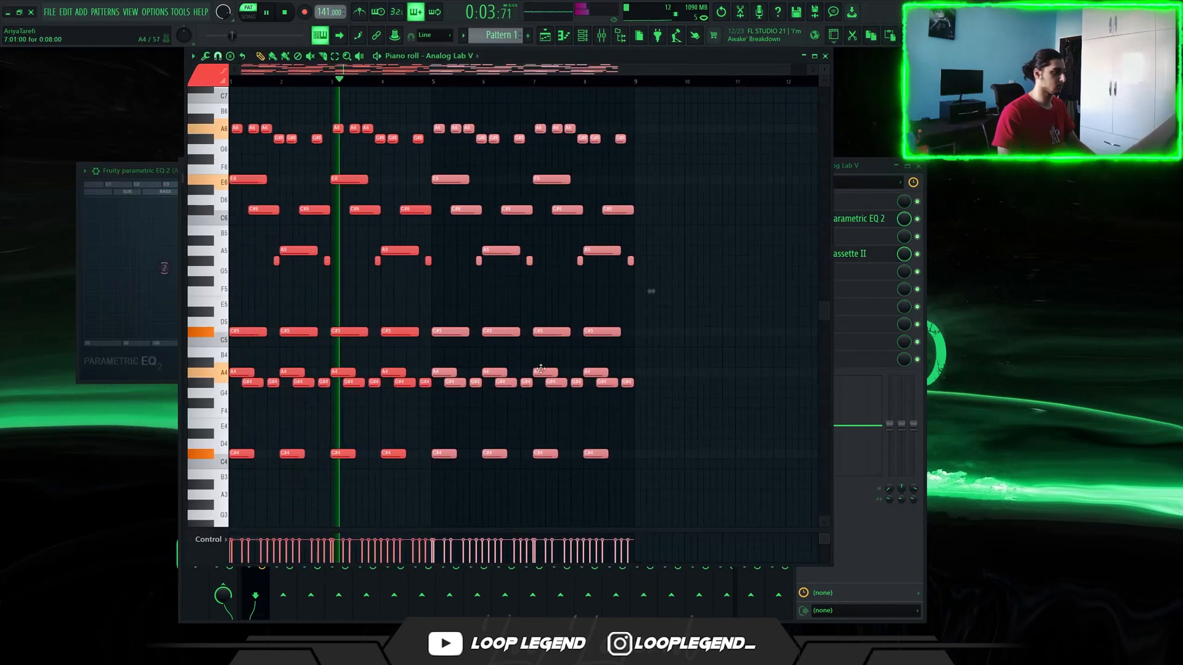
Step: Delete the short high notes above the melody in bars 5 to 8
left_click_drag(668, 156, 441, 222)
key("Delete")
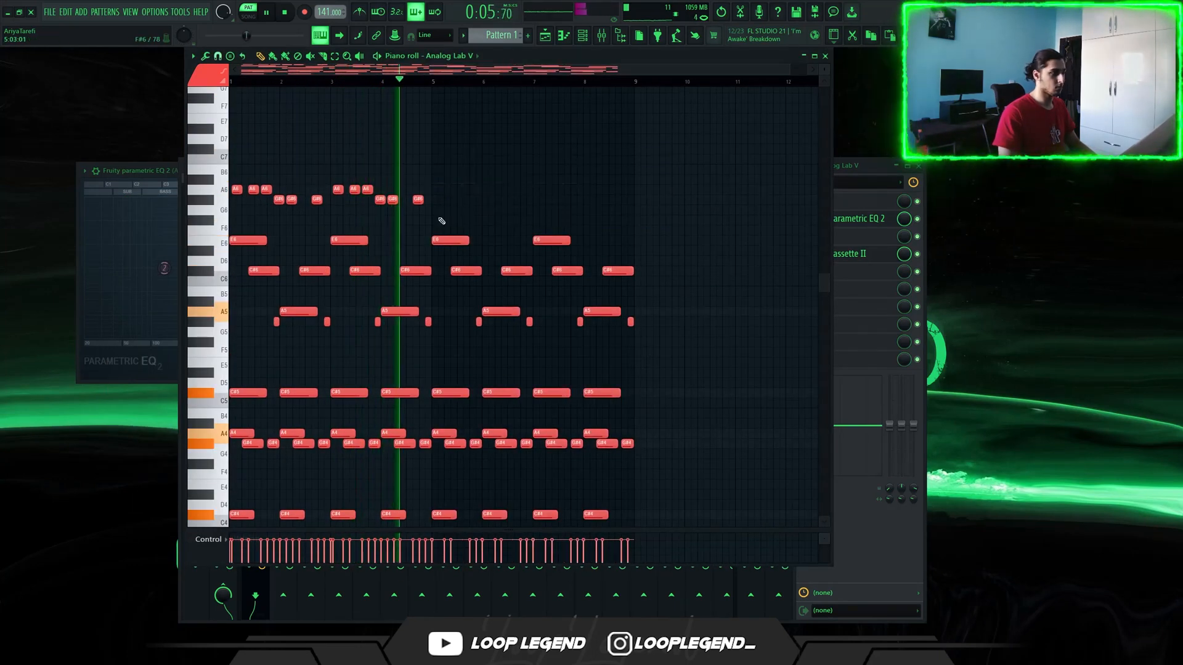
scroll(443, 204, "down", 3)
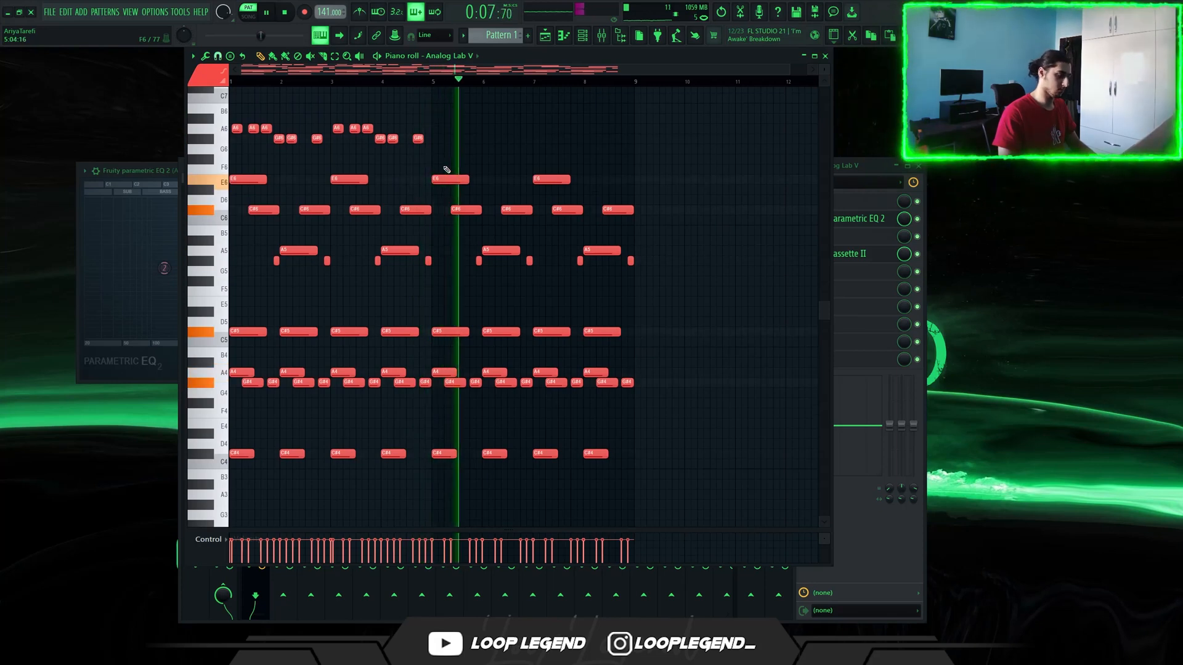
left_click_drag(620, 163, 636, 250)
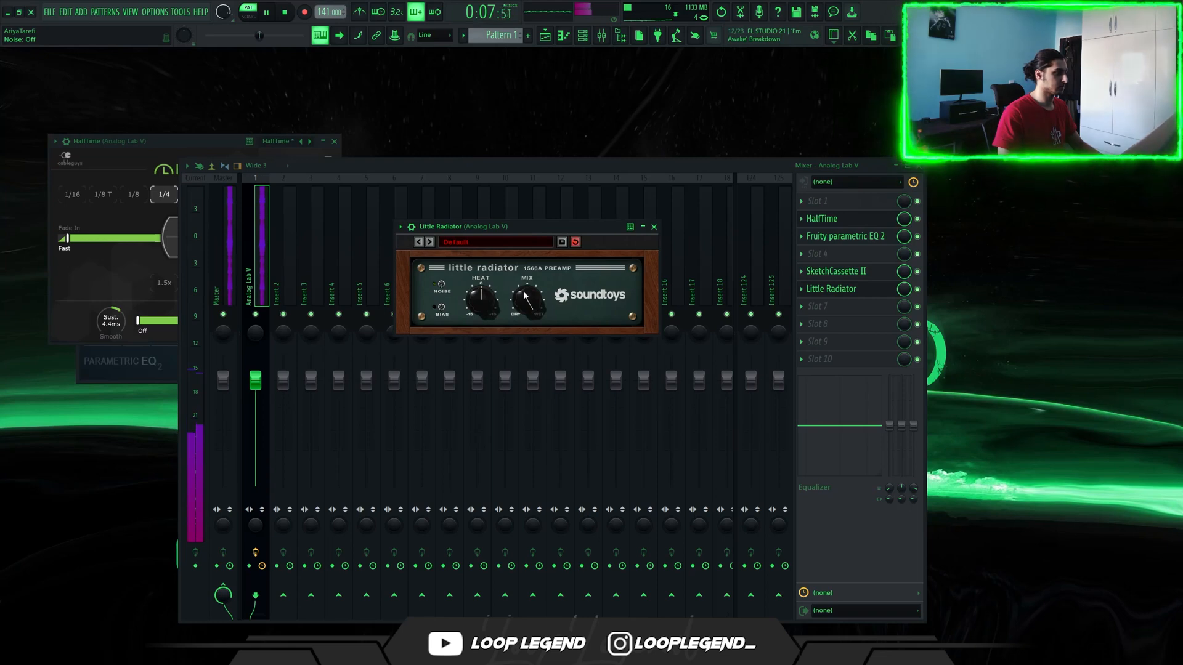
Step: Open the EQ on the Analog Lab V track and load the Modern Upright Industrial Pad preset in Addictive Keys
left_click(819, 236)
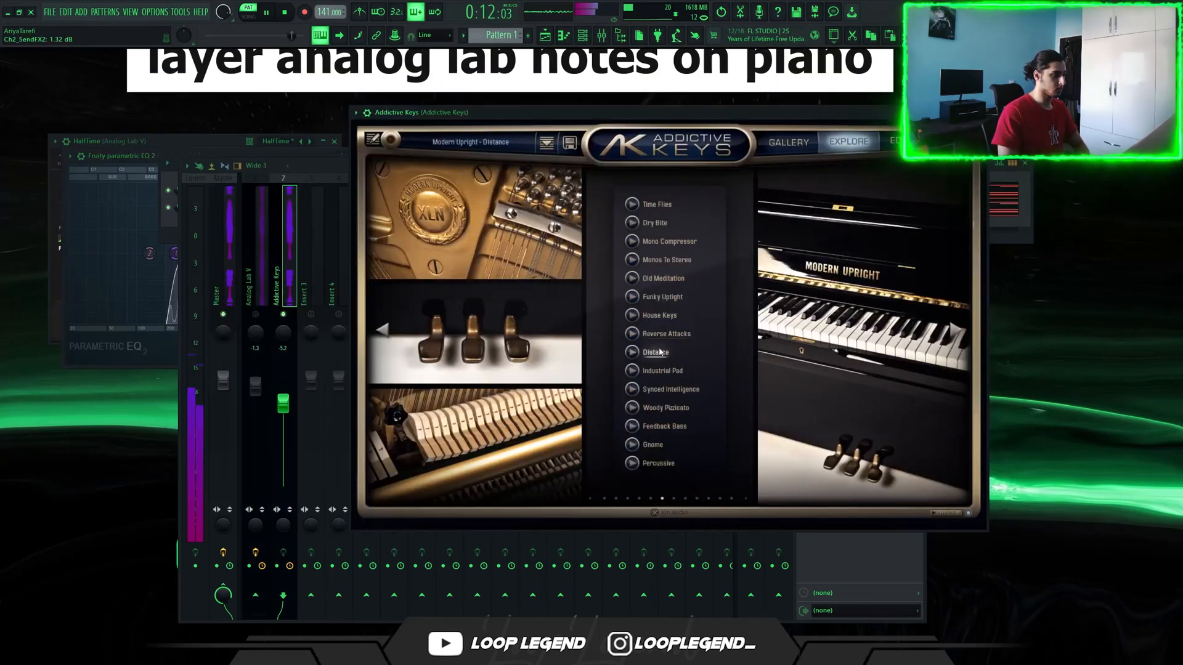
left_click(677, 371)
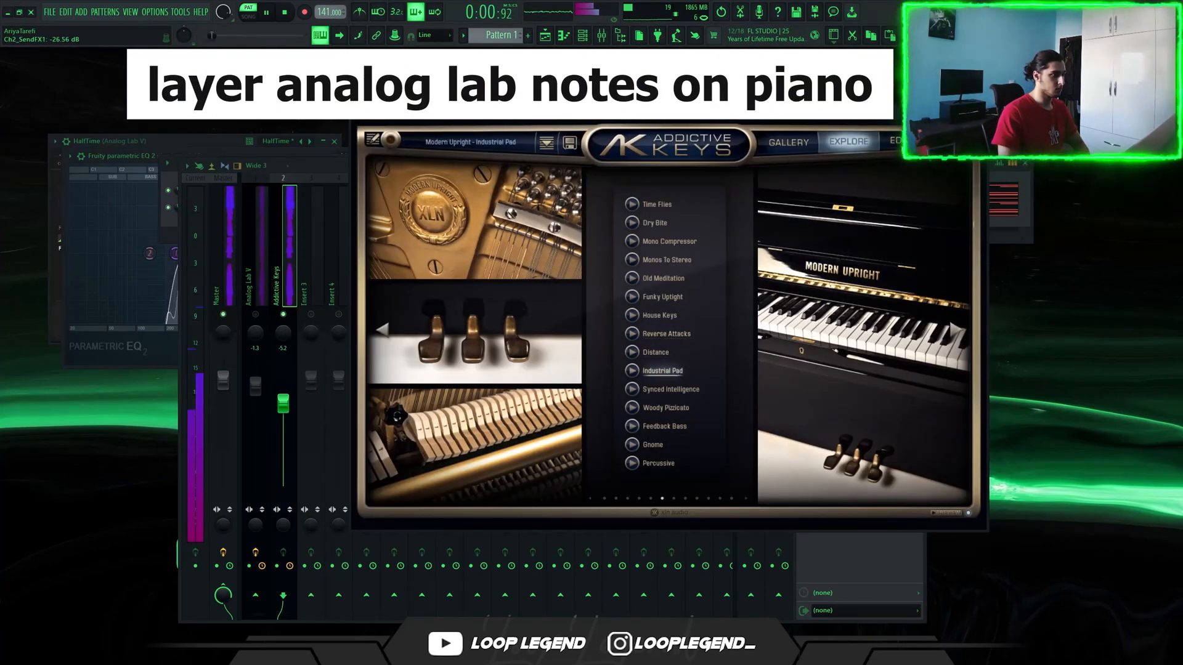
left_click(895, 141)
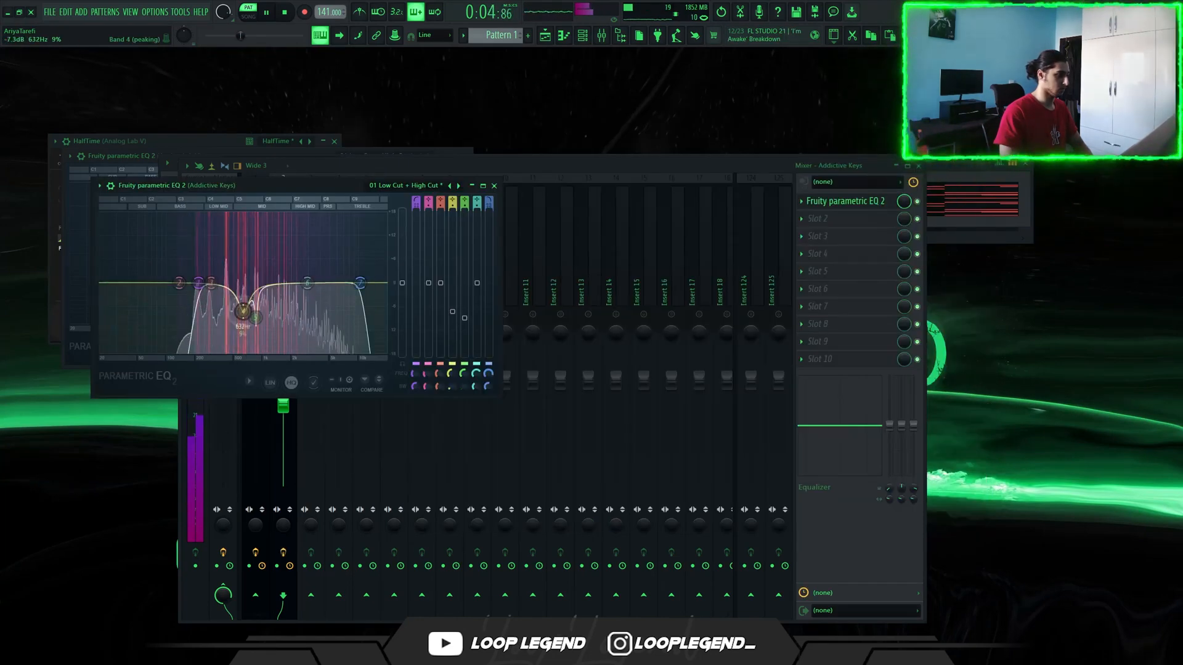
Step: Deepen the band 4 cut near 632 Hz in the Addictive Keys track's Fruity parametric EQ 2
scroll(244, 311, "down", 2)
left_click_drag(243, 311, 240, 318)
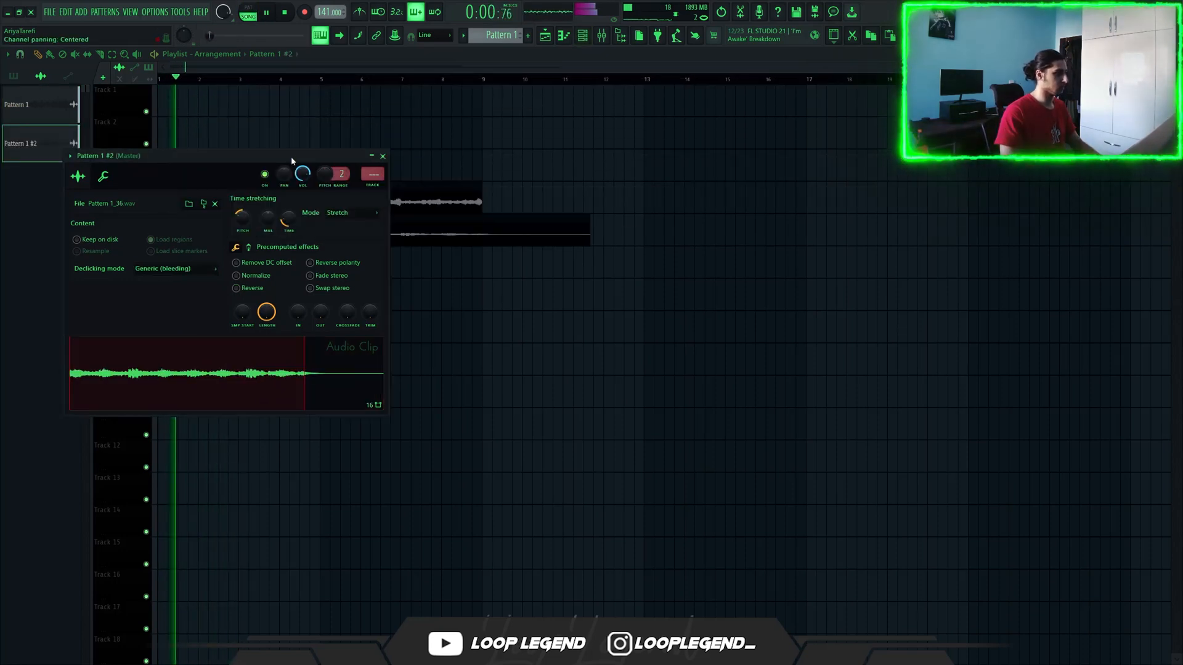
Step: Move the Pattern 1 #2 audio clip settings window away from the playlist clips
left_click_drag(292, 158, 695, 227)
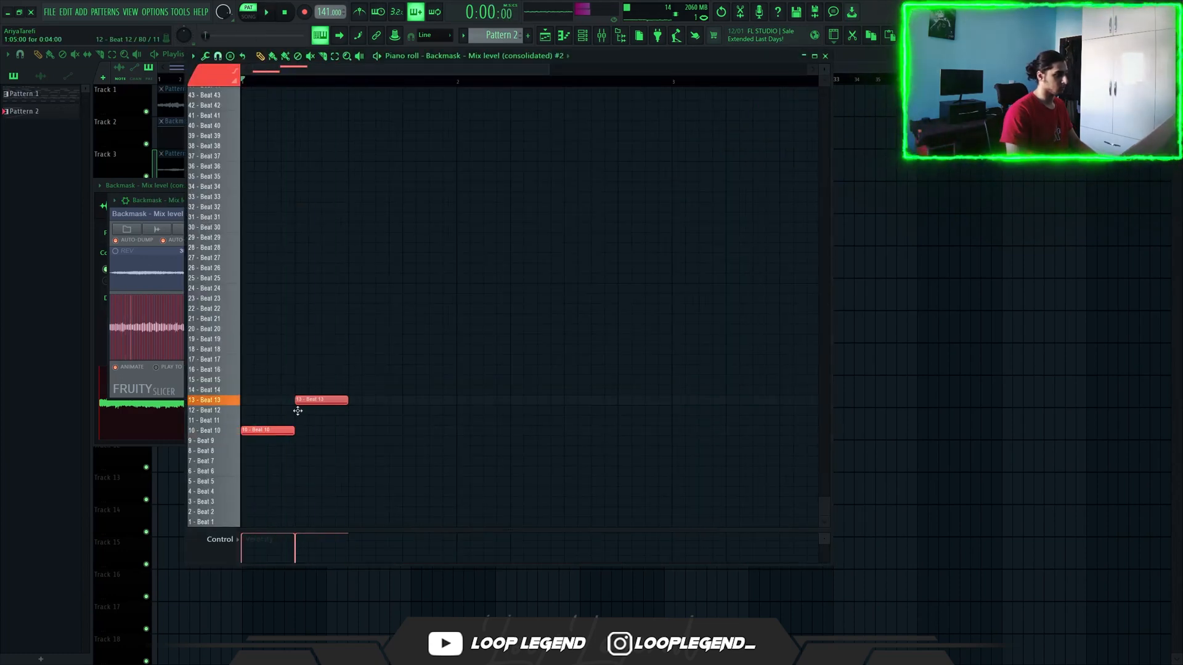
Step: Place Beat 14, Beat 15, Beat 58 and Beat 59 slices in the Backmask Fruity Slicer pattern and audition it
left_click(351, 390)
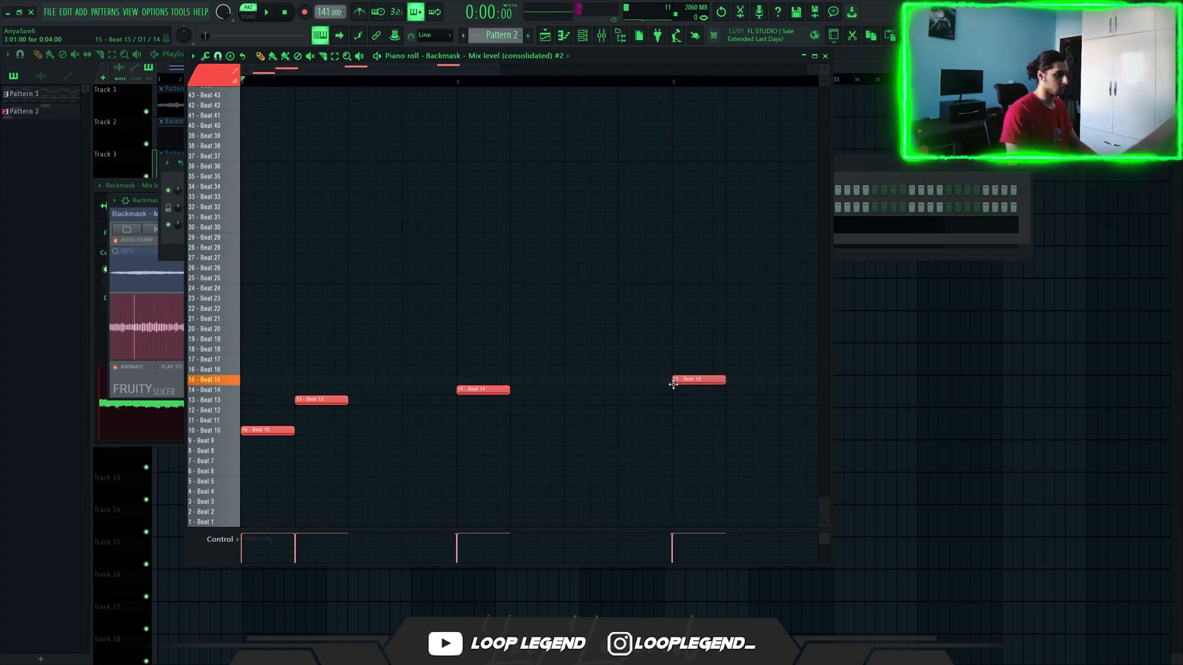
left_click_drag(342, 287, 351, 235)
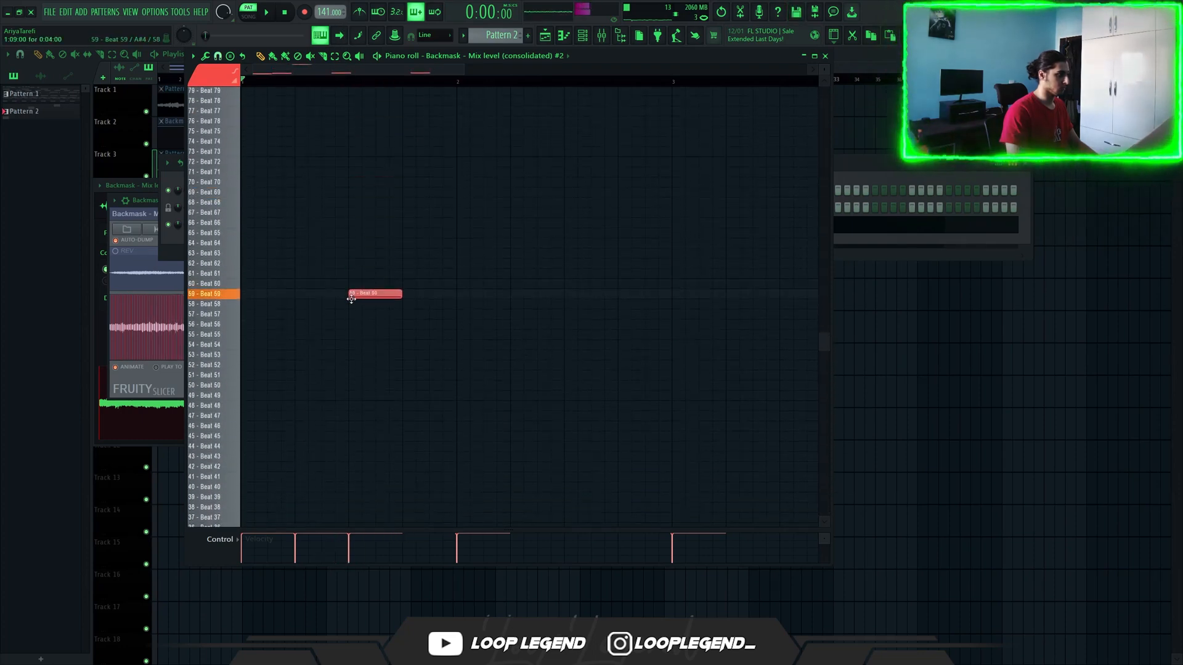
left_click(428, 294)
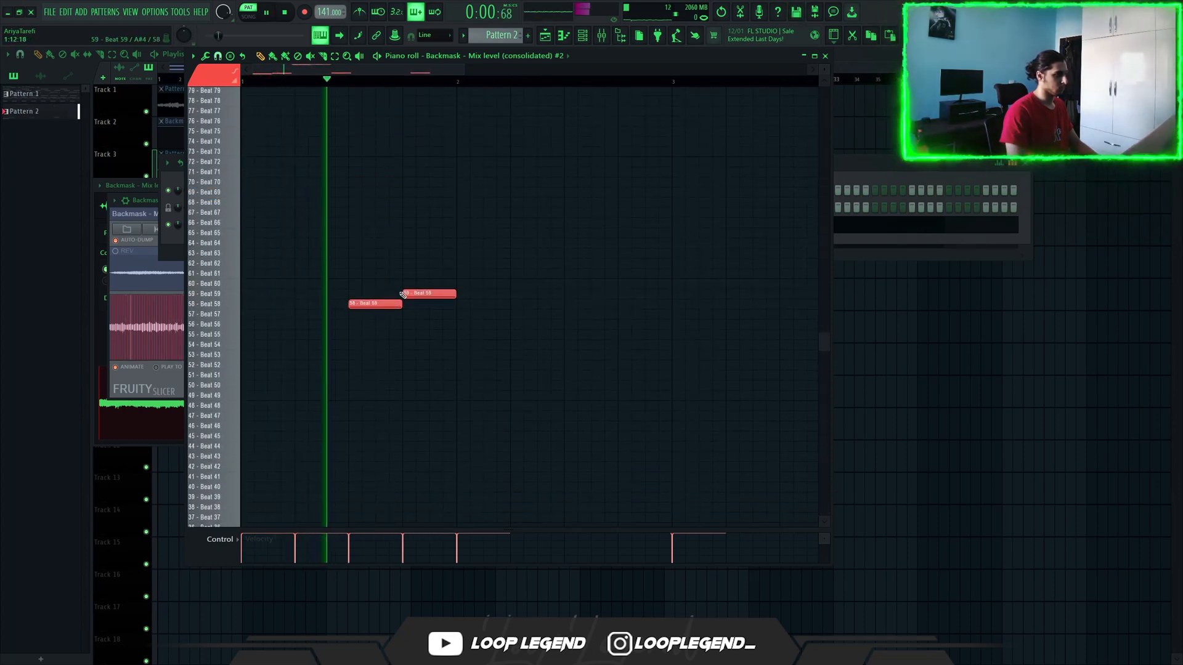
scroll(444, 299, "down", 5)
scroll(456, 311, "down", 3)
key("space")
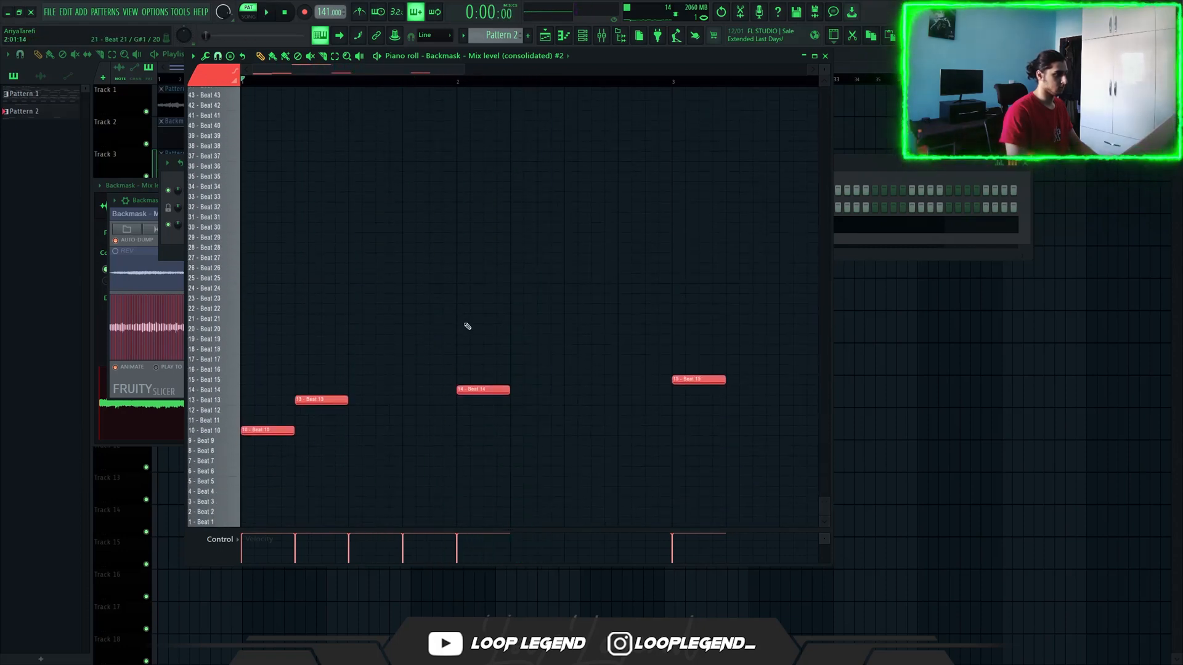
Step: Duplicate the four-slice phrase from bar 1 into bar 2 and play the pattern
scroll(517, 312, "down", 3, "ctrl")
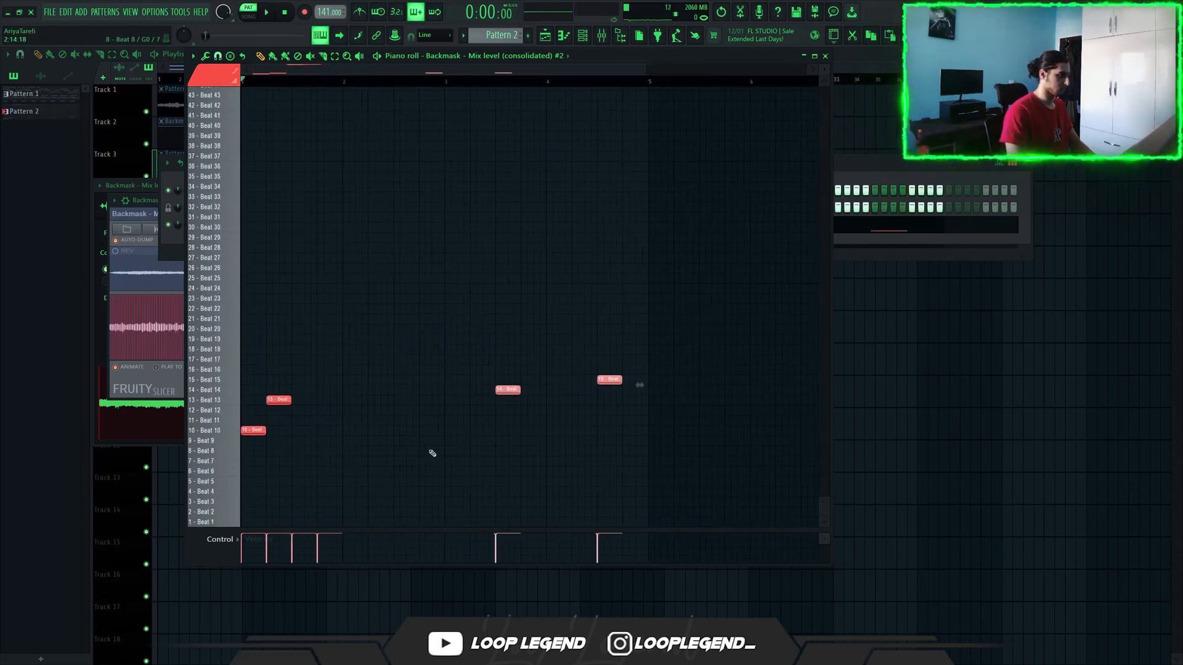
scroll(433, 453, "up", 6)
key("ctrl+b")
key("space")
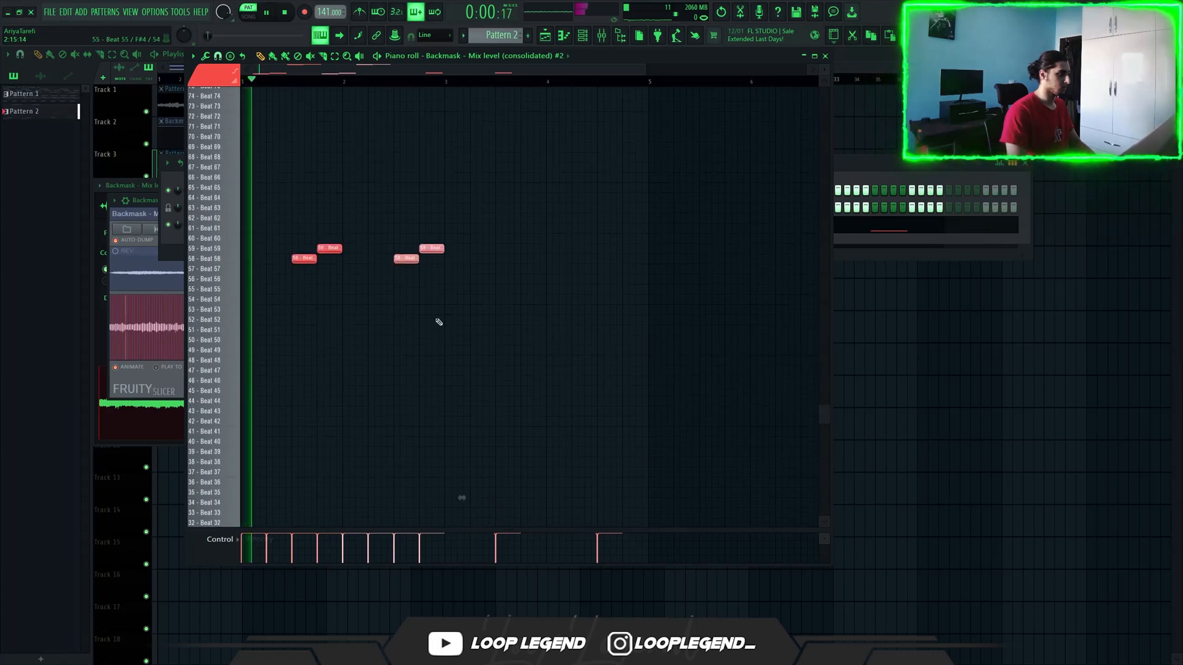
scroll(439, 322, "down", 6)
scroll(528, 444, "up", 3, "ctrl")
left_click_drag(720, 376, 370, 414)
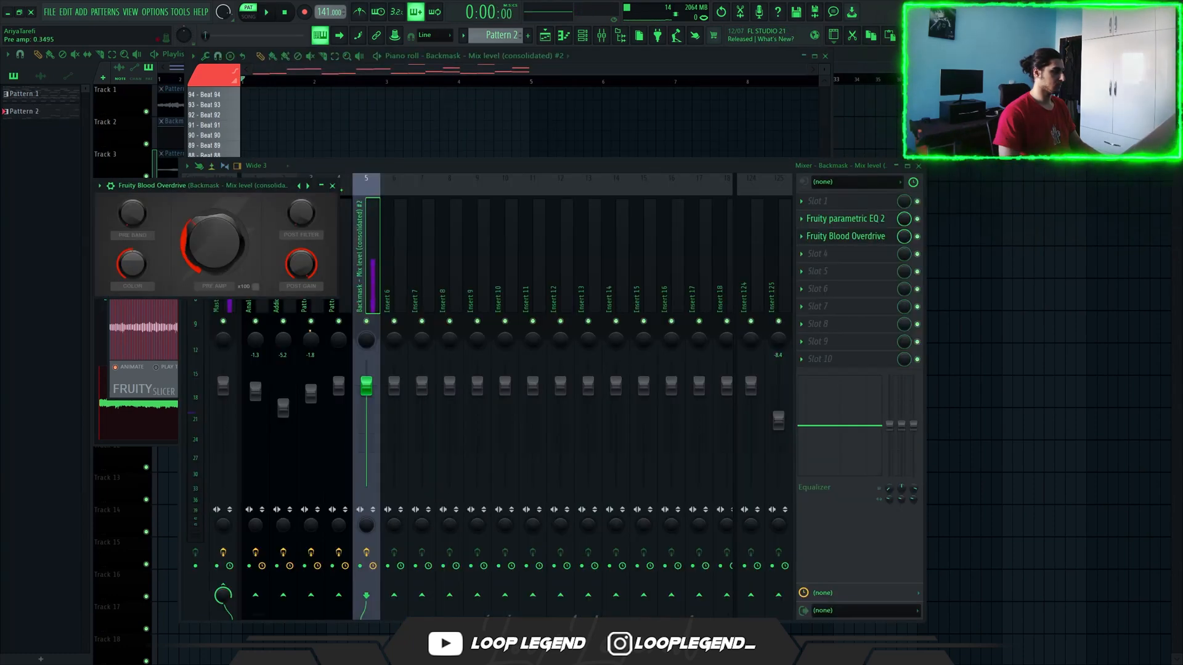
Step: Set the wet level of Fruity Reeverb 2 on the Backmask track to 19% during playback and close the effect
key("space")
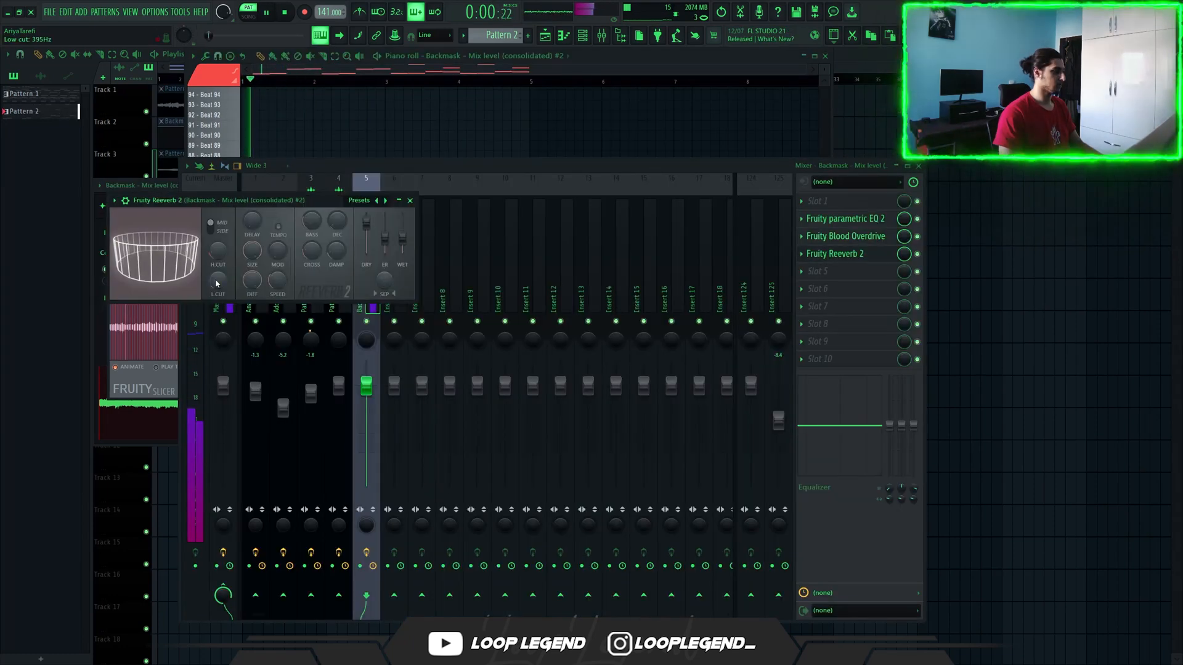
left_click_drag(404, 238, 405, 246)
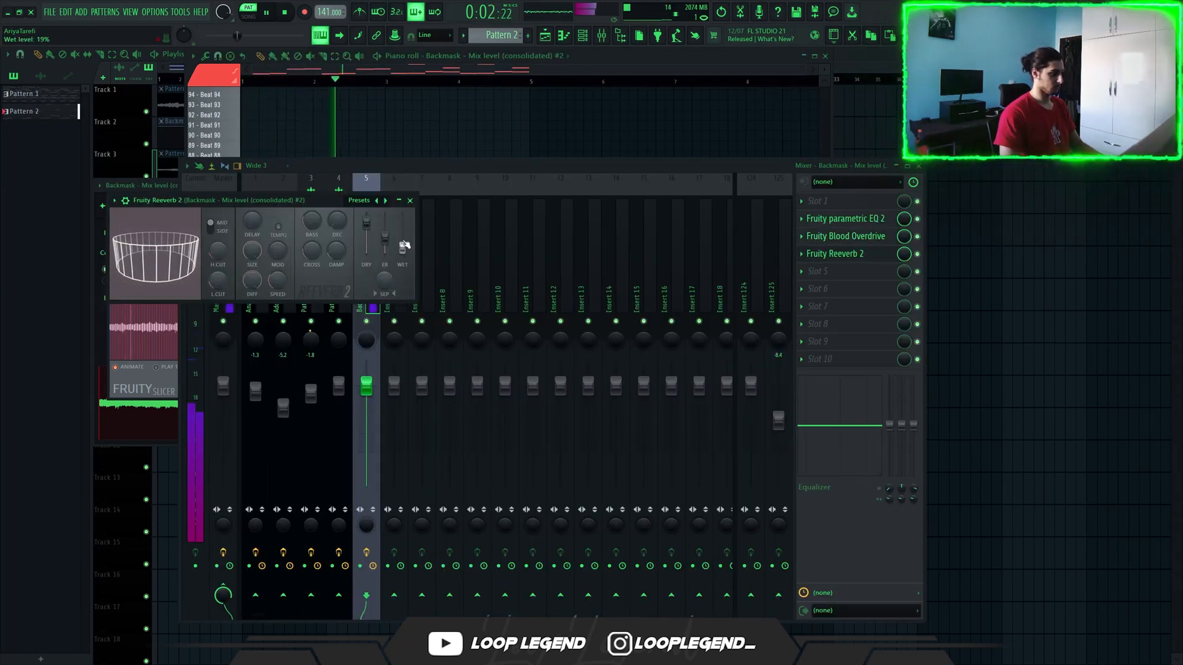
left_click(410, 200)
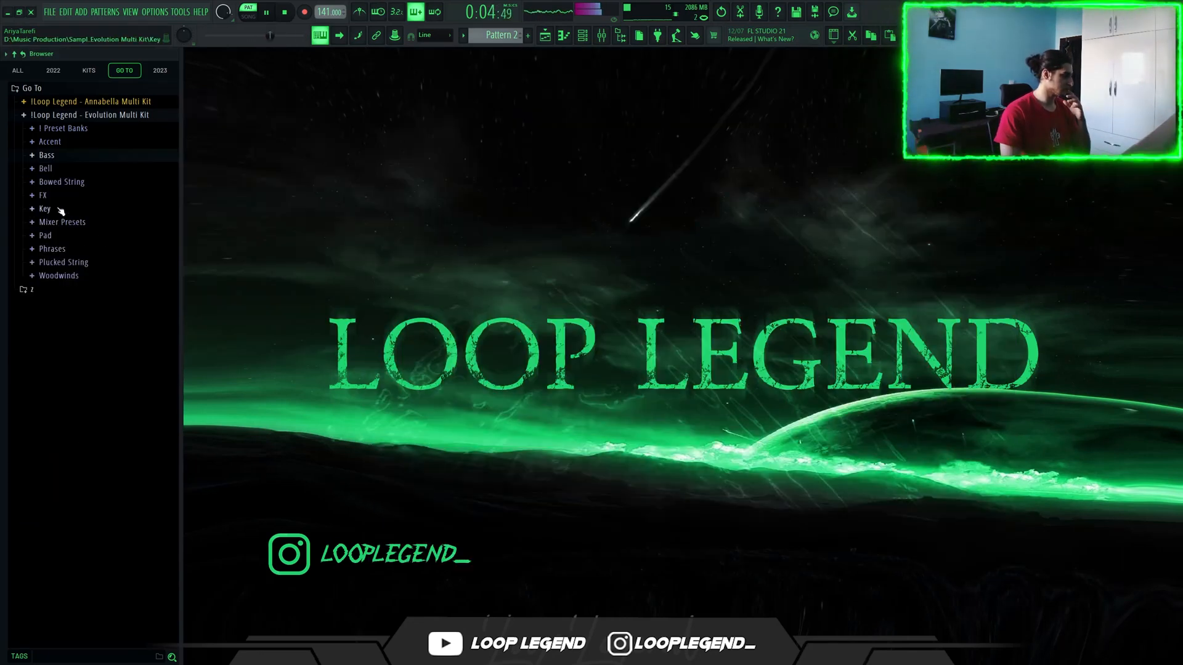
Step: Load the Key - [1899] sample from the Evolution Multi Kit into a new sampler channel and open its piano roll
left_click(45, 208)
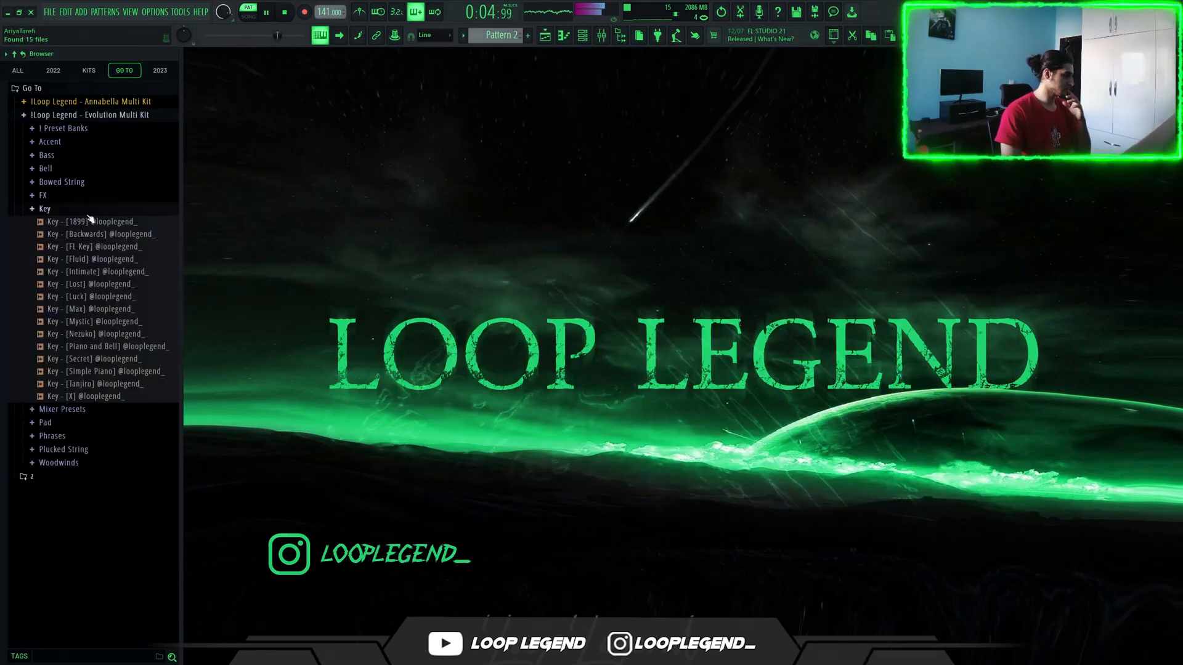
left_click_drag(144, 244, 345, 179)
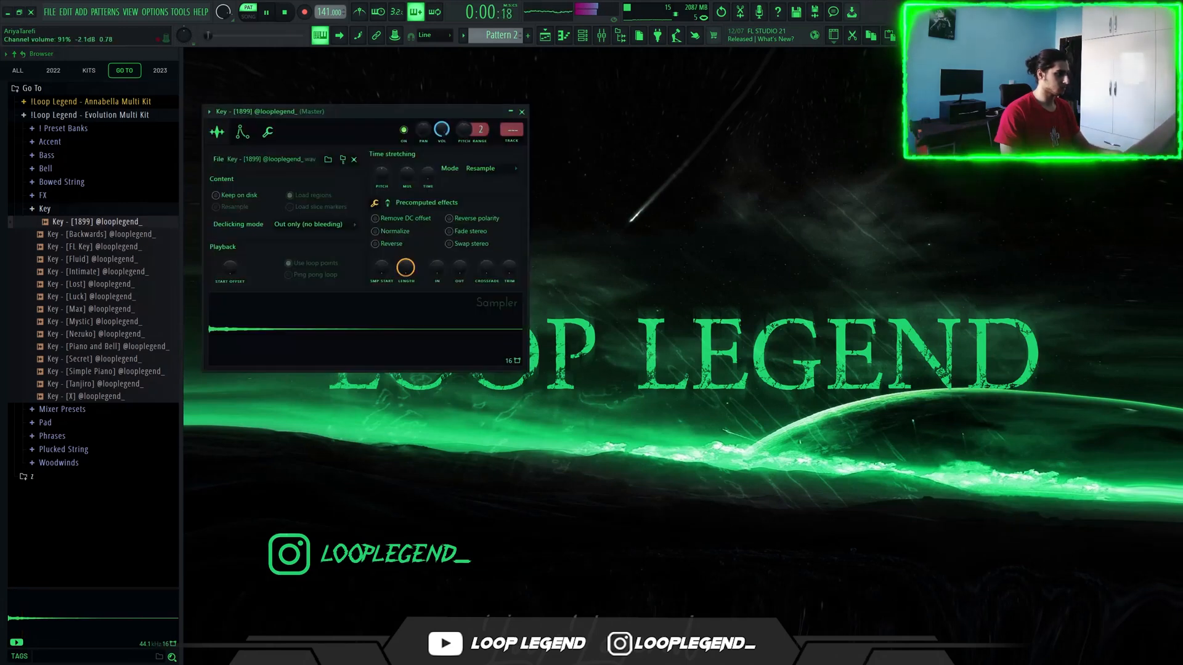
key("F6")
key("F7")
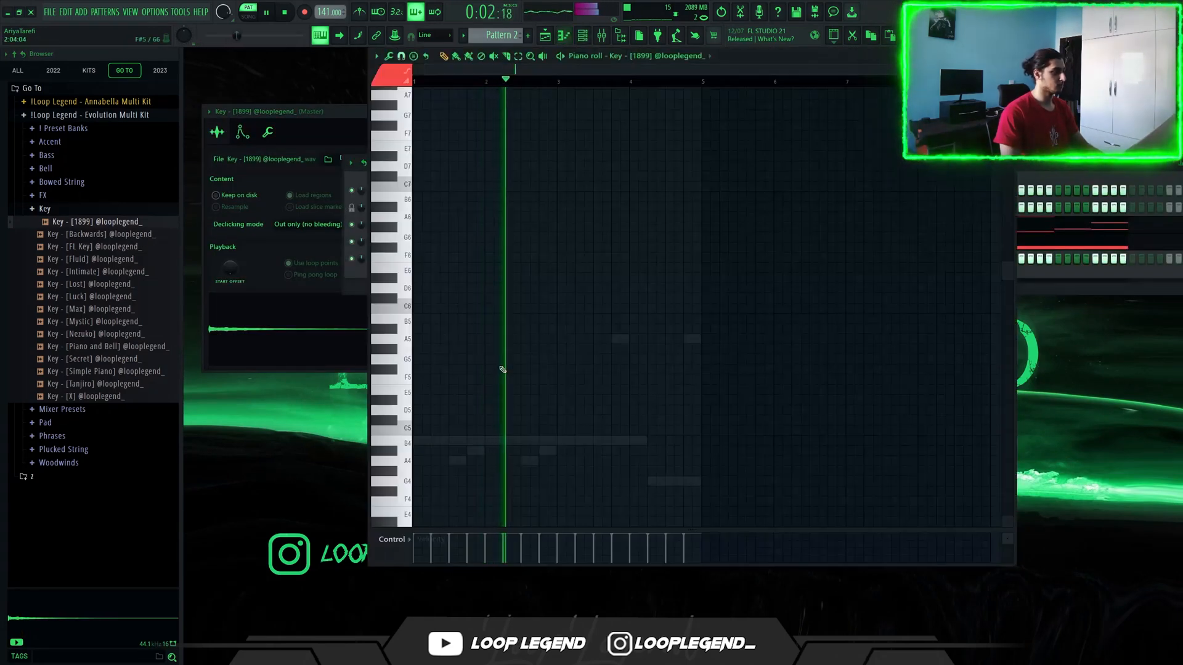
Step: Place half-bar B4 and B5 notes at the start of bar 1 and a G5 note at step 11, auditioning them
left_click(419, 441)
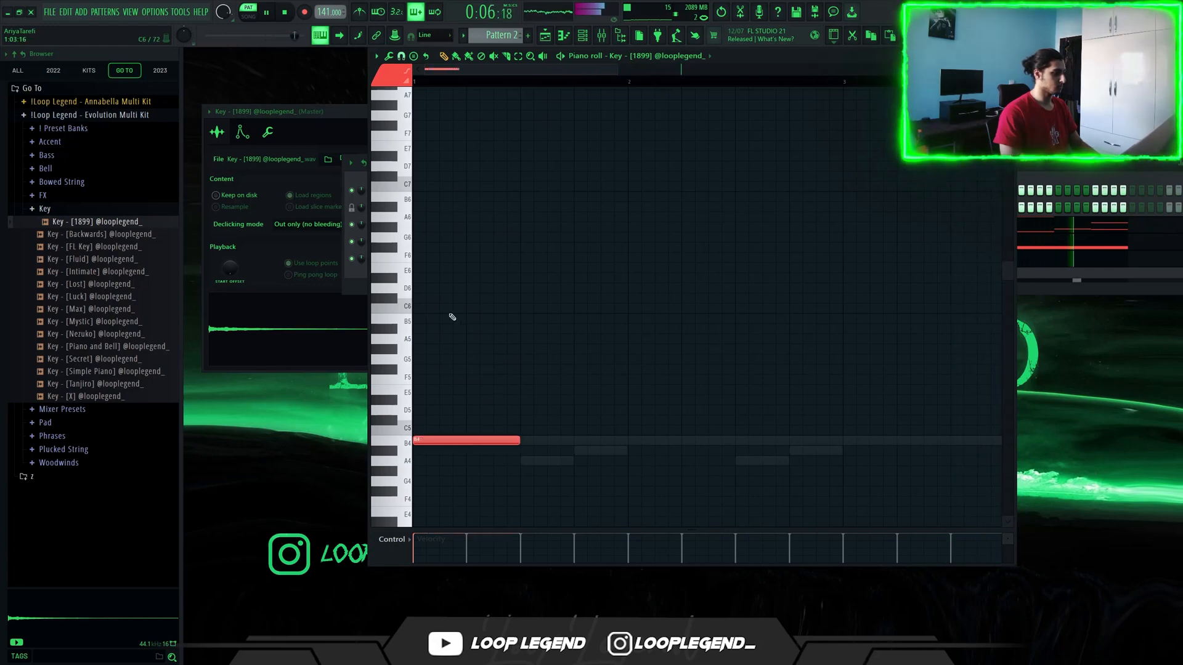
left_click_drag(417, 314, 385, 331)
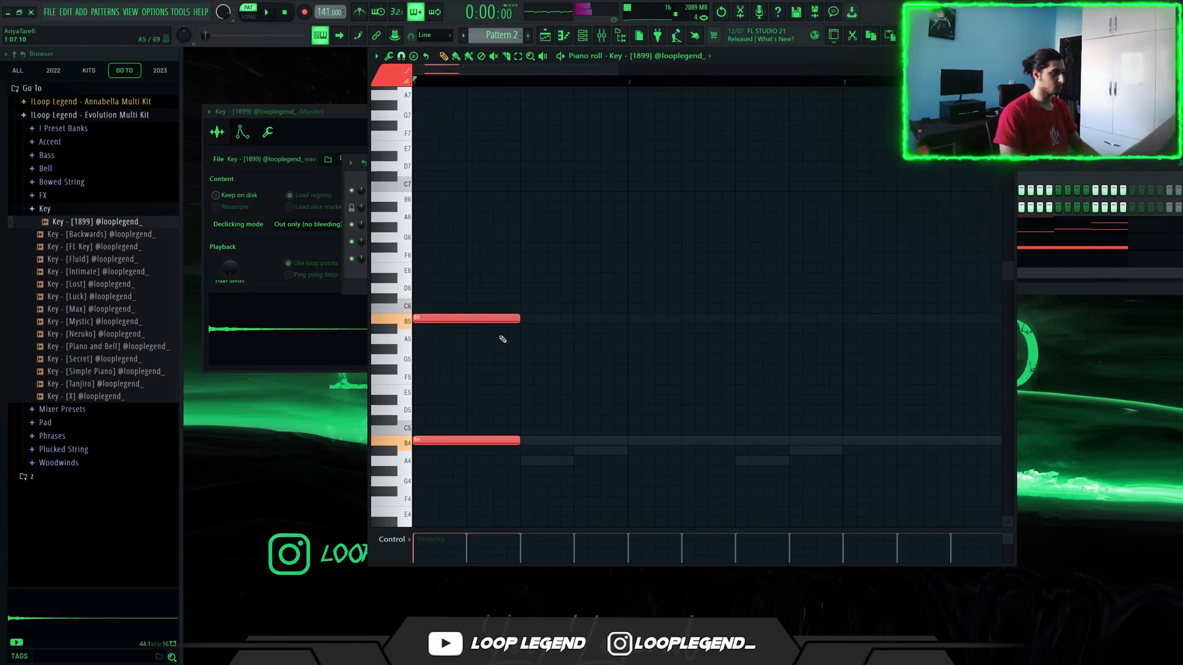
left_click(475, 361)
right_click(543, 362)
left_click(554, 359)
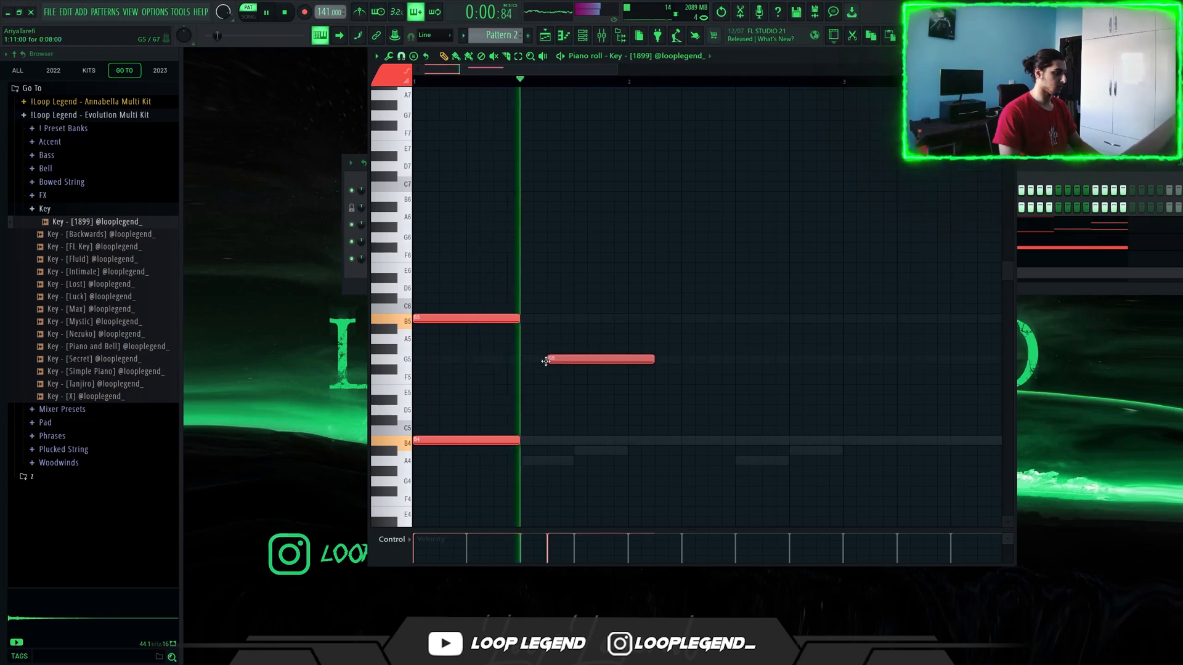
left_click(607, 370)
key("space")
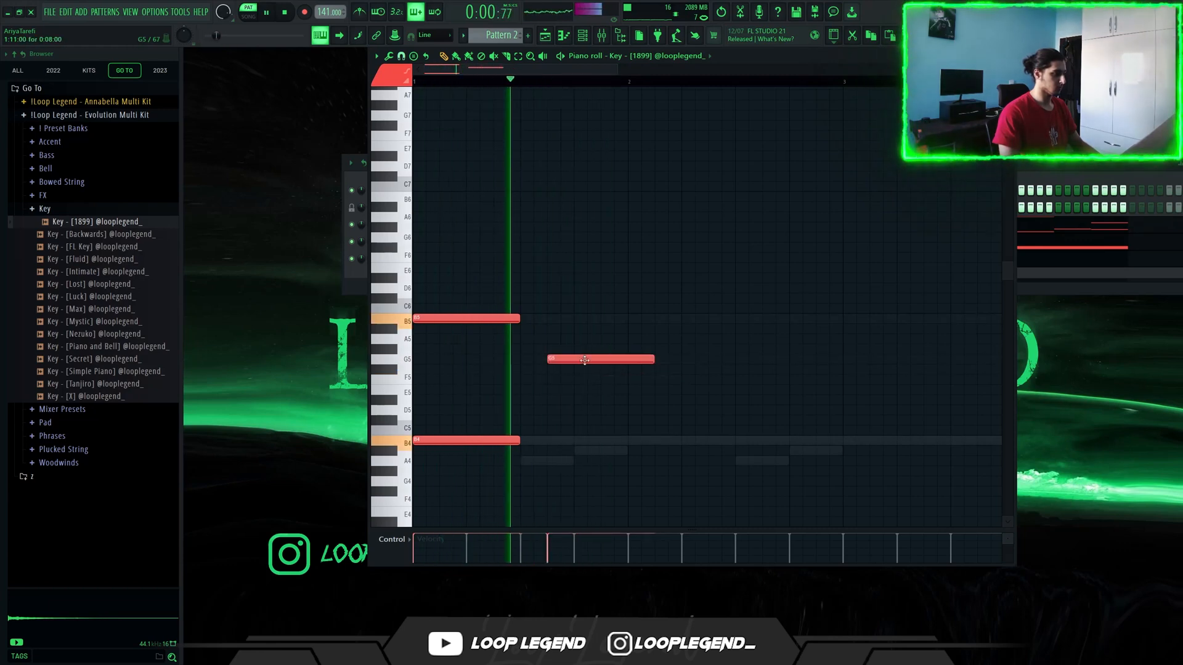
key("space")
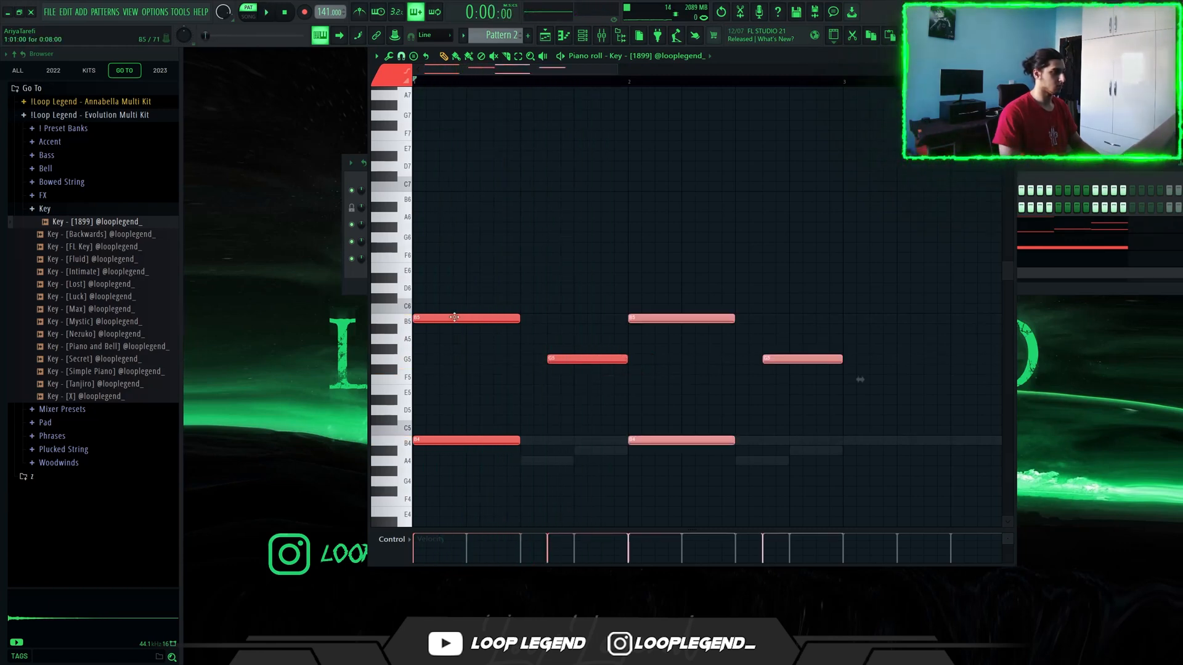
Step: Add a C#7 note over the start of bar 1 and replace the bar 2 notes with a copy of the bar 1 phrase
left_click_drag(424, 290, 418, 301)
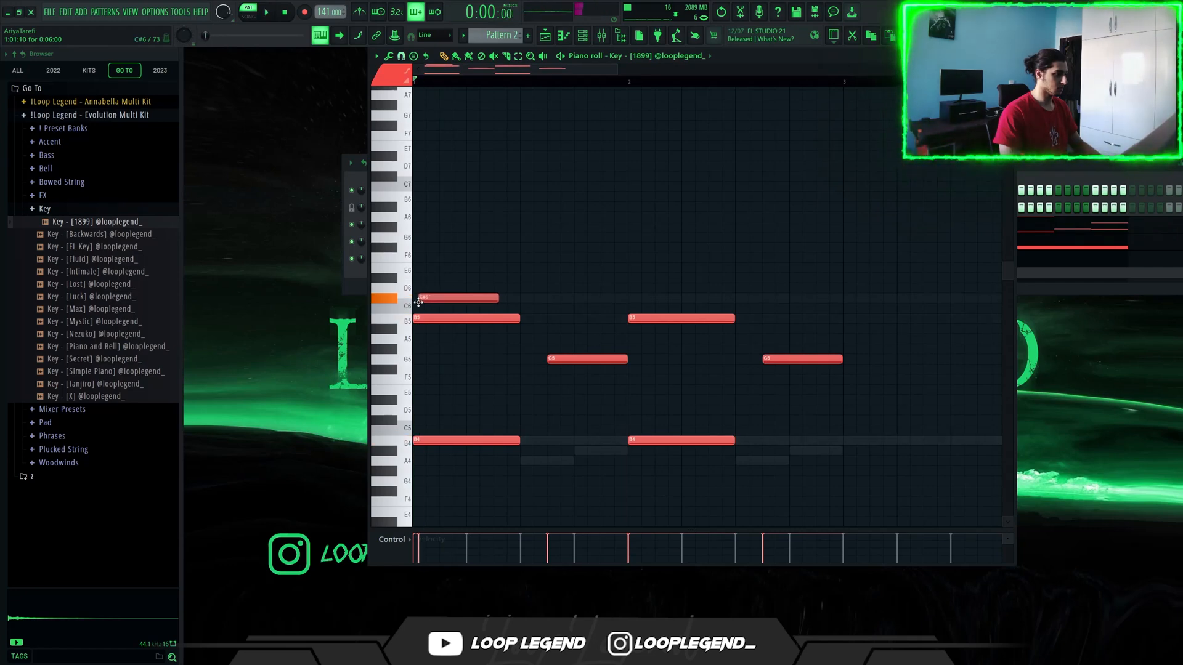
key("space")
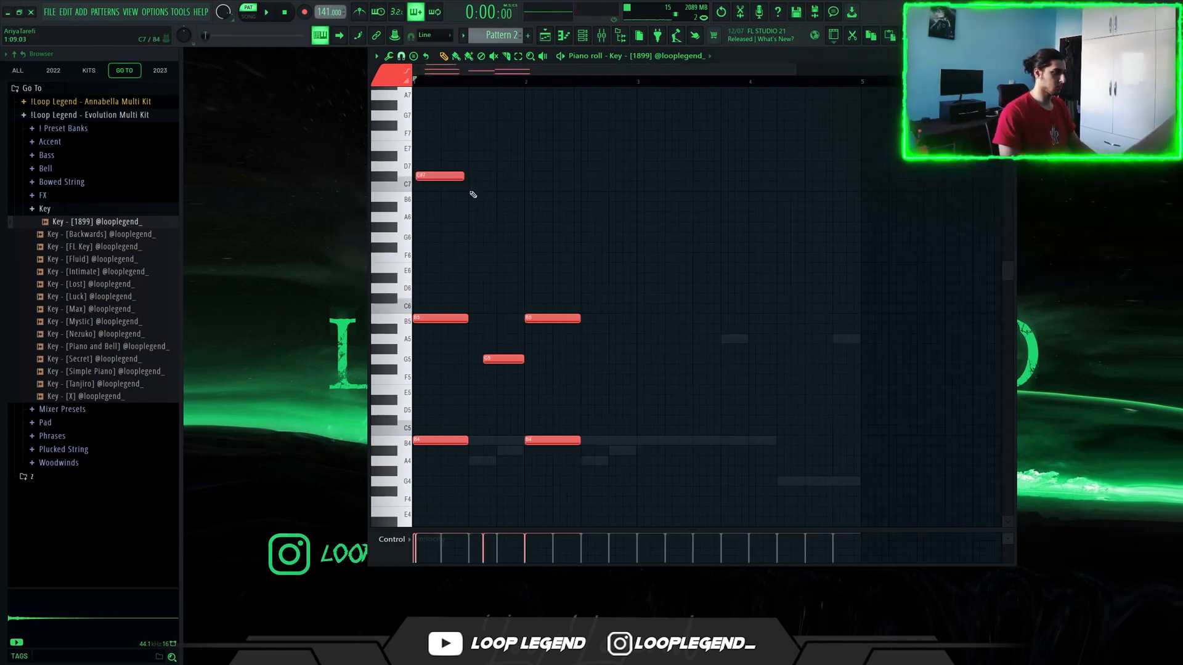
left_click_drag(583, 233, 566, 479)
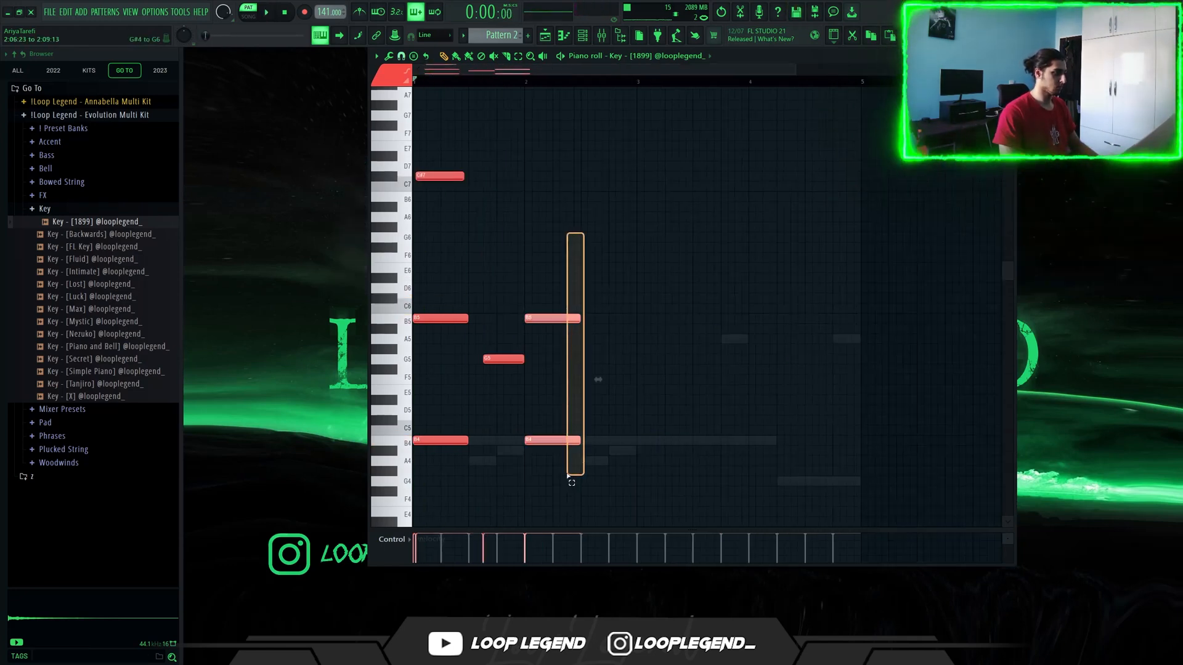
key("Delete")
key("space")
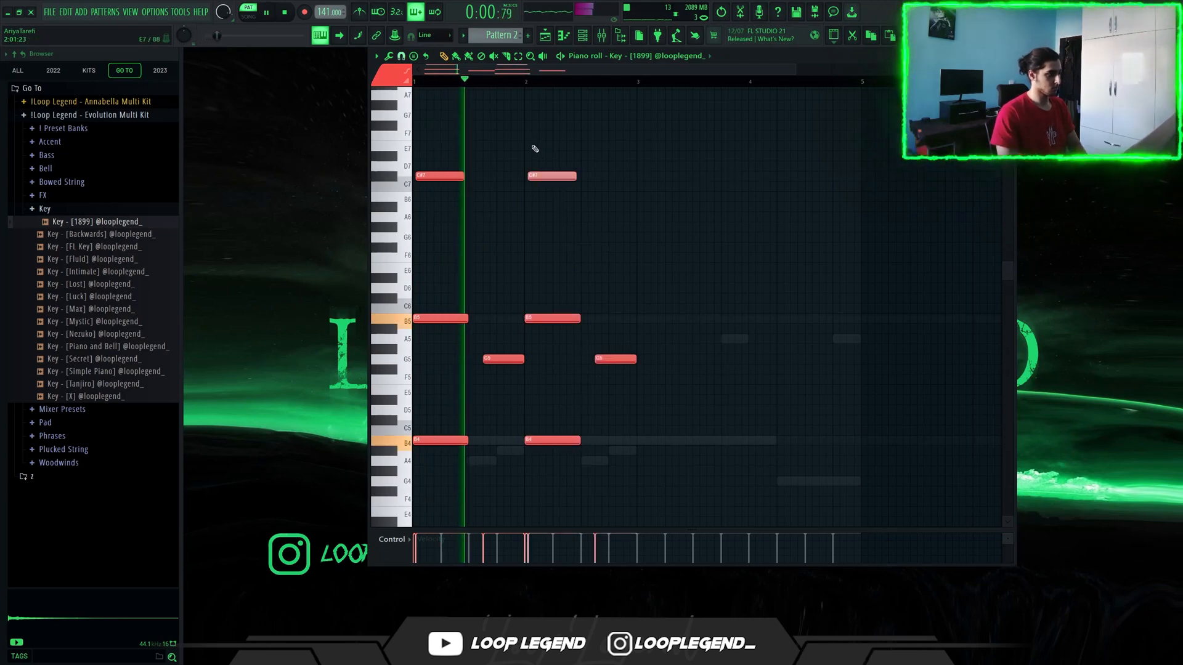
Step: Raise the high note in bar 2 to D7 and lower that bar's G5 note to F#5 while auditioning the pattern
left_click_drag(536, 176, 536, 165)
key("space")
scroll(567, 183, "up", 1)
key("space")
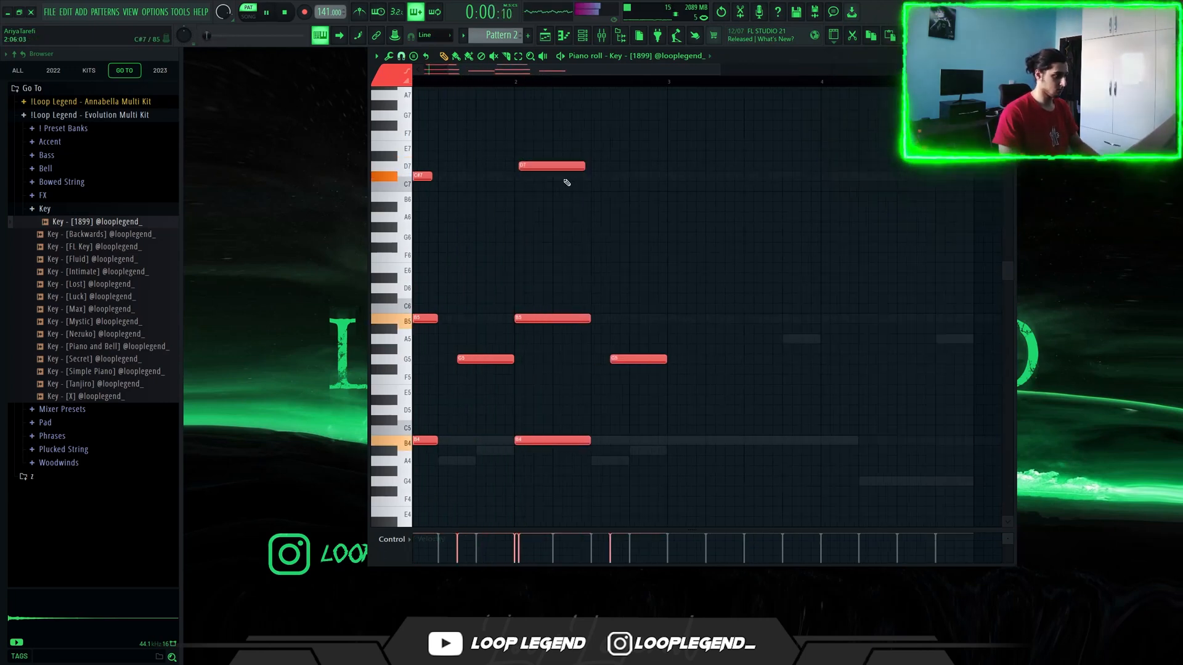
scroll(571, 191, "down", 1)
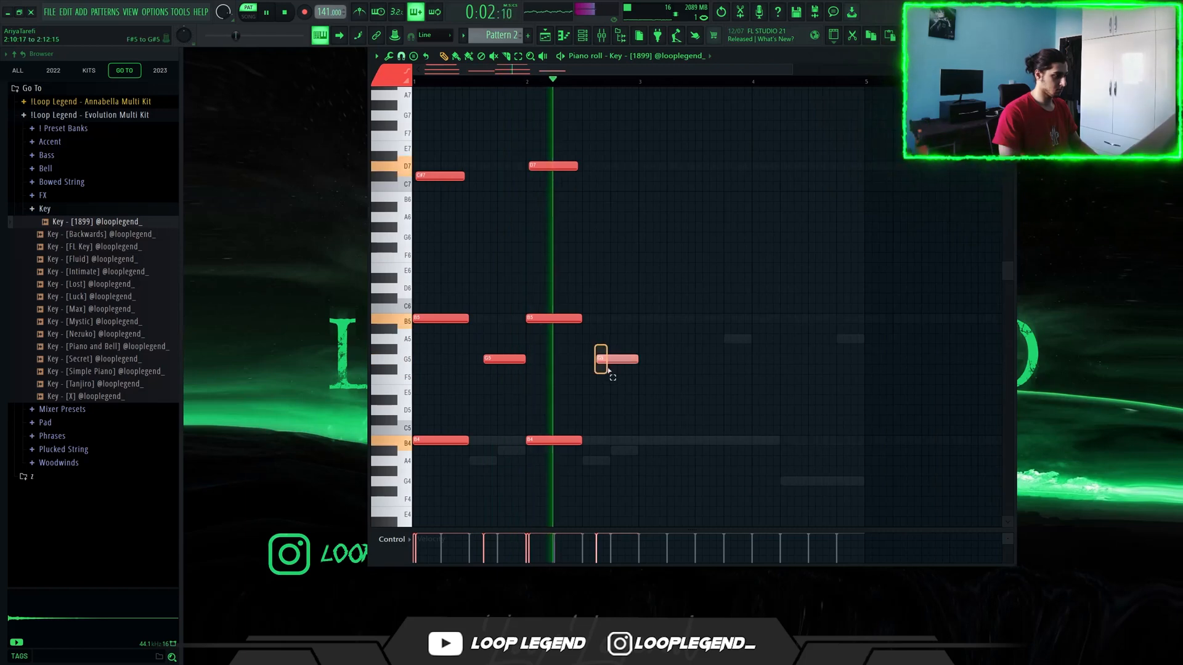
left_click_drag(602, 358, 604, 368)
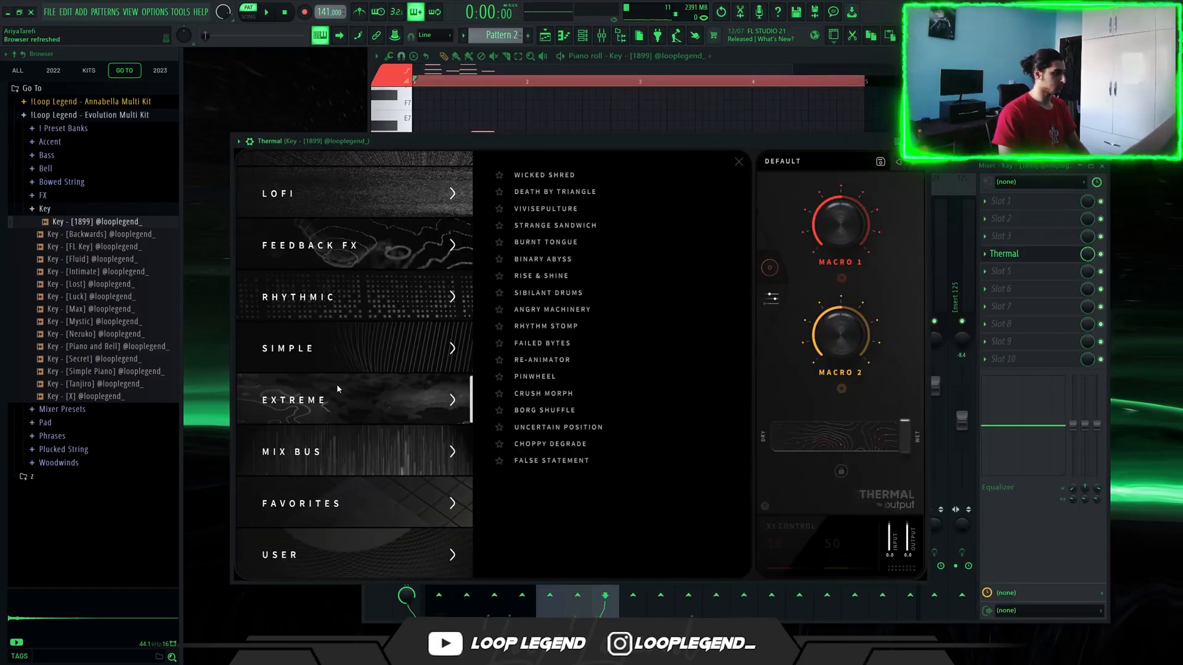
Step: Load the Rhythm Stomp preset from Thermal's Extreme category on the Key - [1899] track and audition it
left_click(573, 327)
key("space")
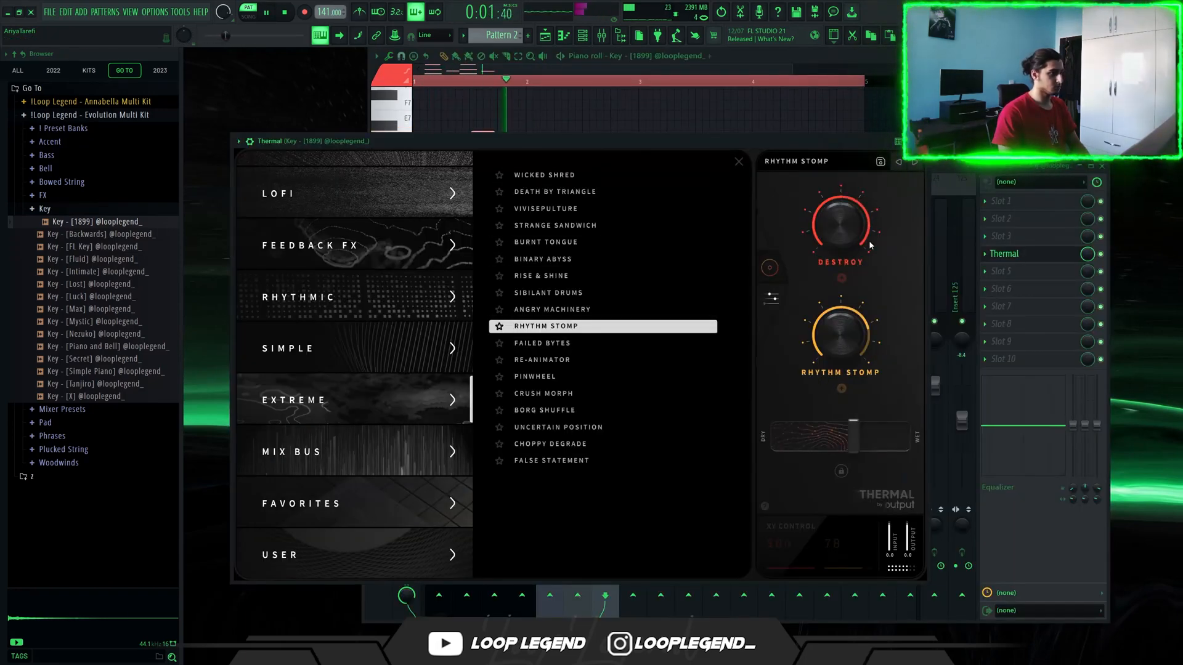
key("space")
Step: Stretch all selected Key - [1899] notes to 200% in the piano roll and play the pattern
key("F7")
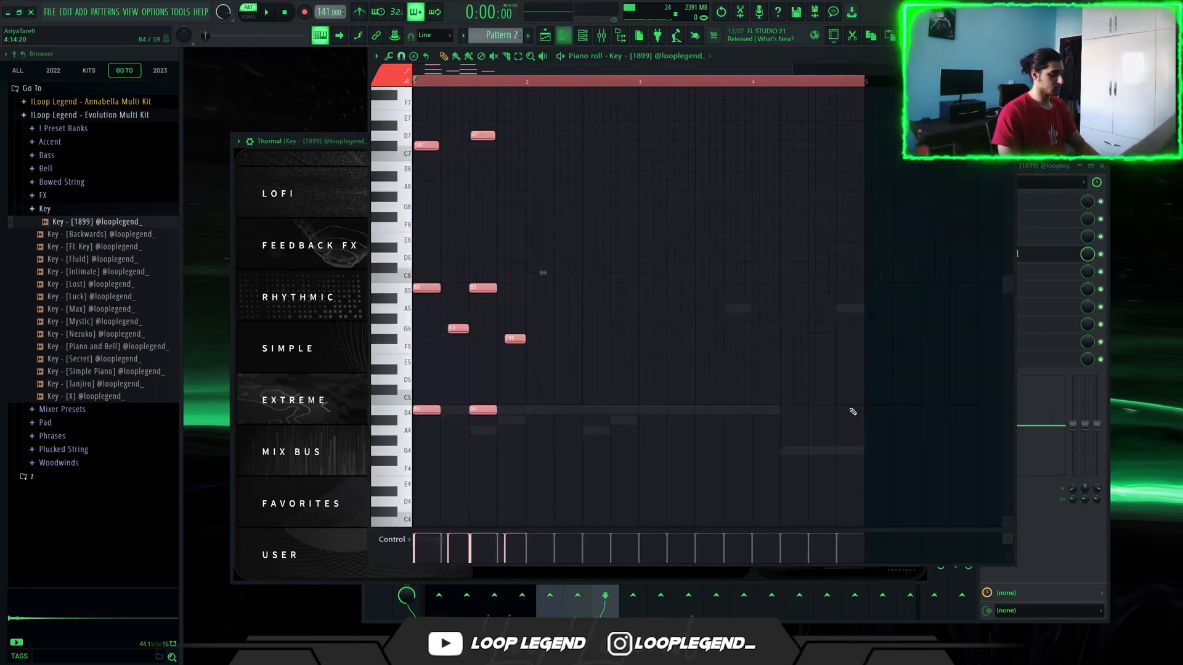
left_click_drag(543, 274, 621, 276)
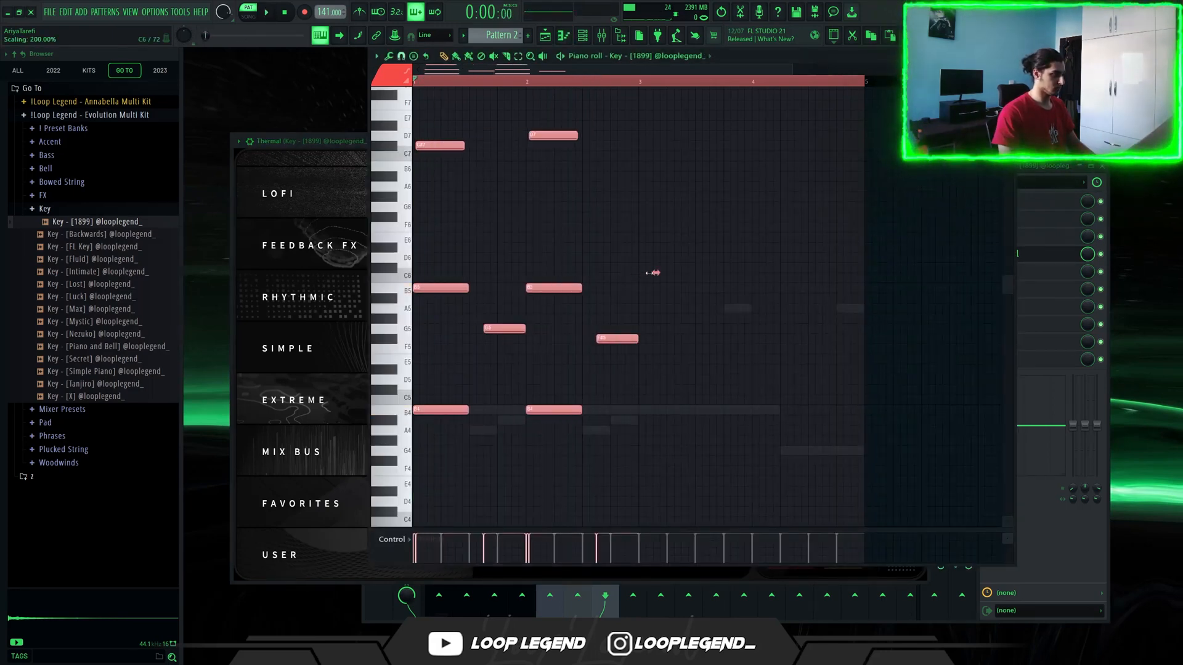
key("space")
scroll(619, 284, "up", 4)
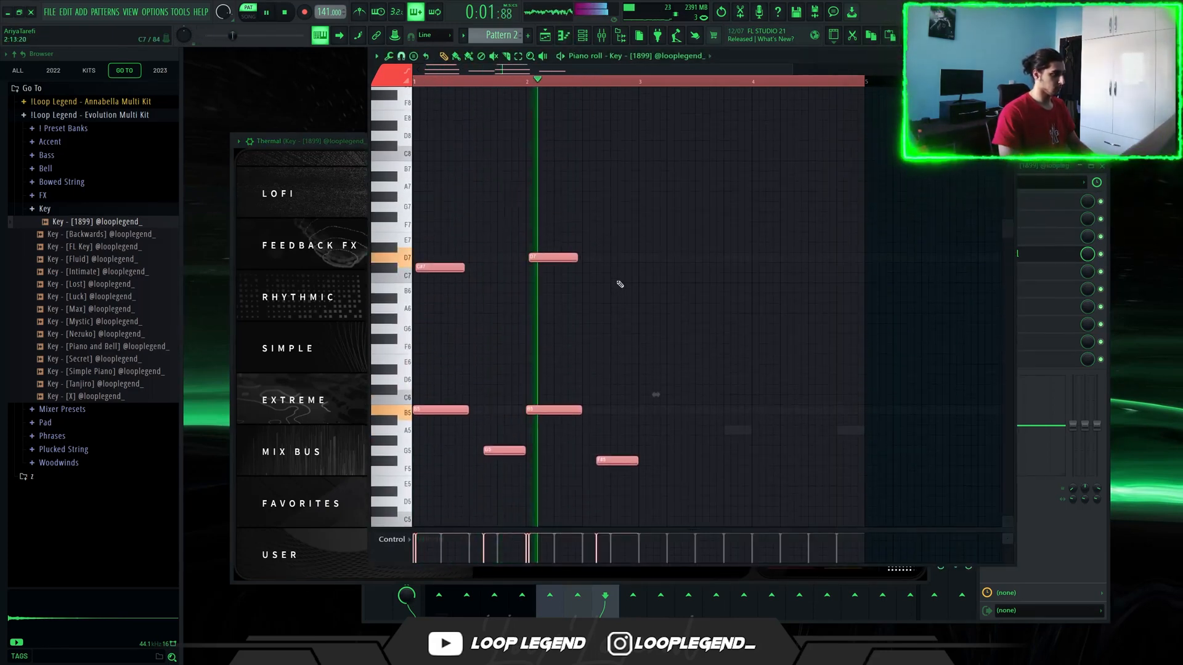
scroll(620, 284, "down", 3)
Step: Compress the Key - [1899] track with Fruity Limiter by lowering the threshold and raising the ratio, and reposition band 2 in Fruity Parametric EQ 2
key("F9")
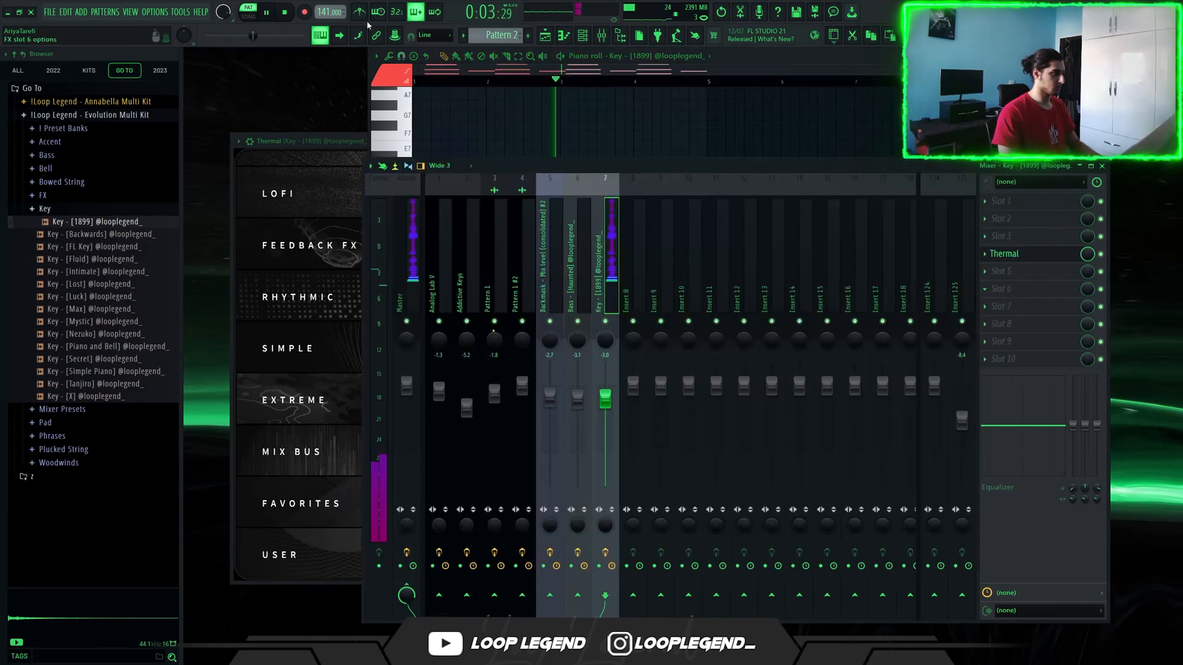
left_click(364, 342)
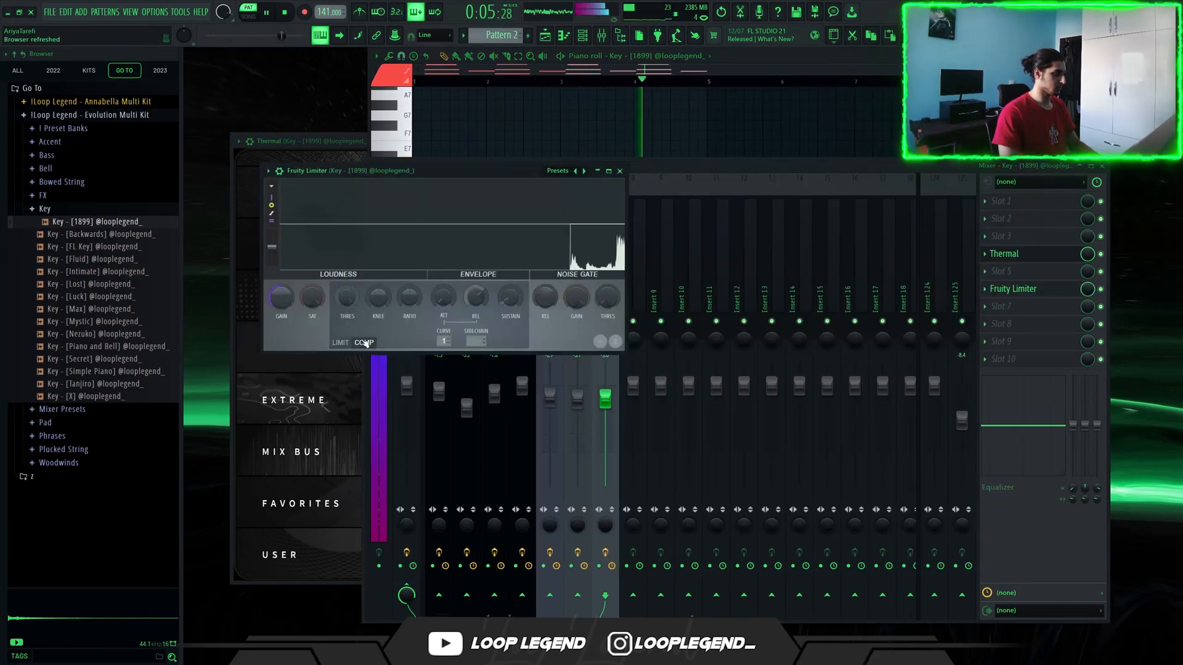
left_click_drag(347, 299, 347, 326)
left_click_drag(406, 300, 407, 281)
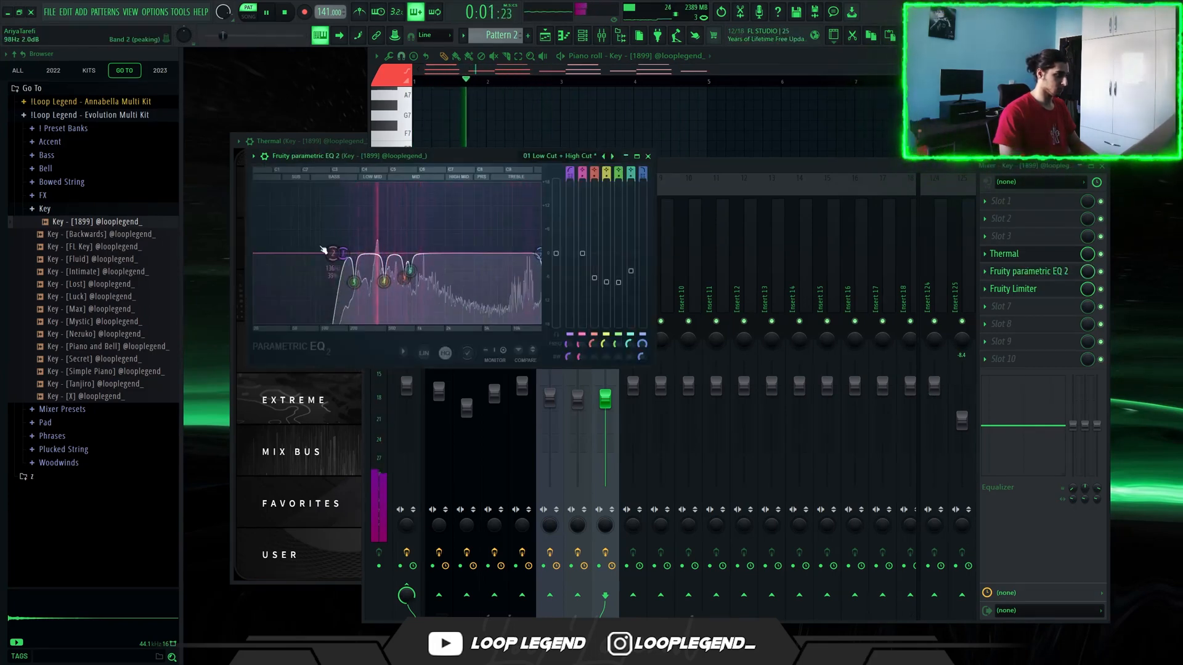
left_click_drag(333, 253, 526, 291)
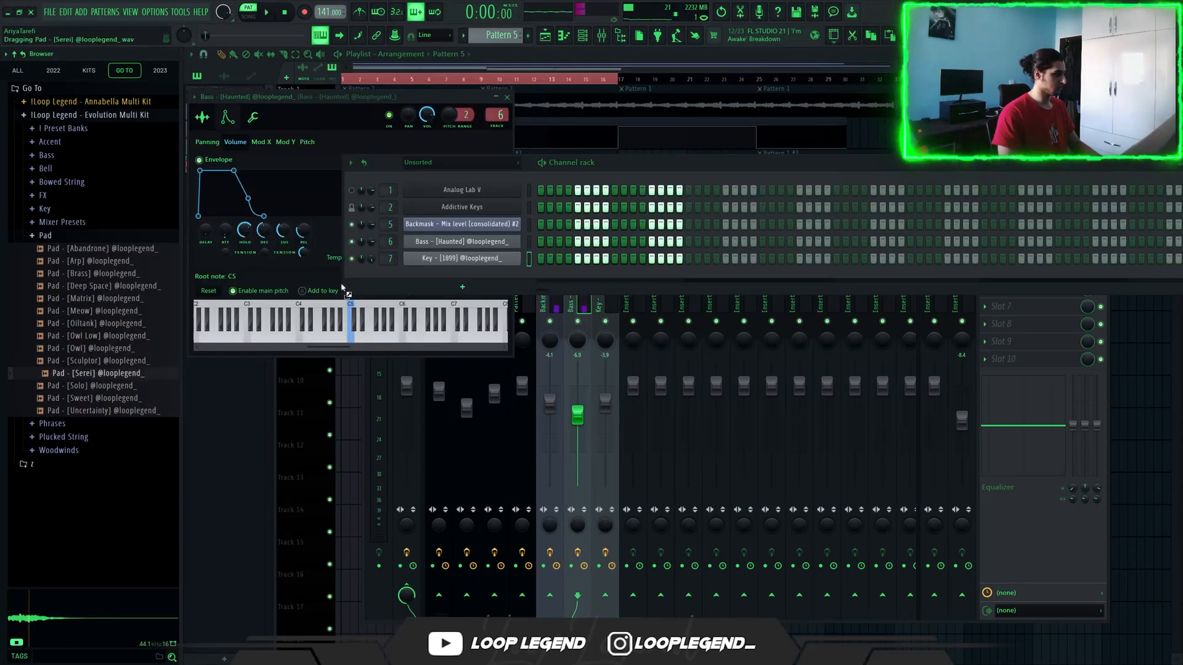
Step: Load the Pad - [Serei] sample into a new channel, enable its volume envelope with a longer hold, and open its piano roll
left_click_drag(441, 283, 437, 279)
left_click(272, 161)
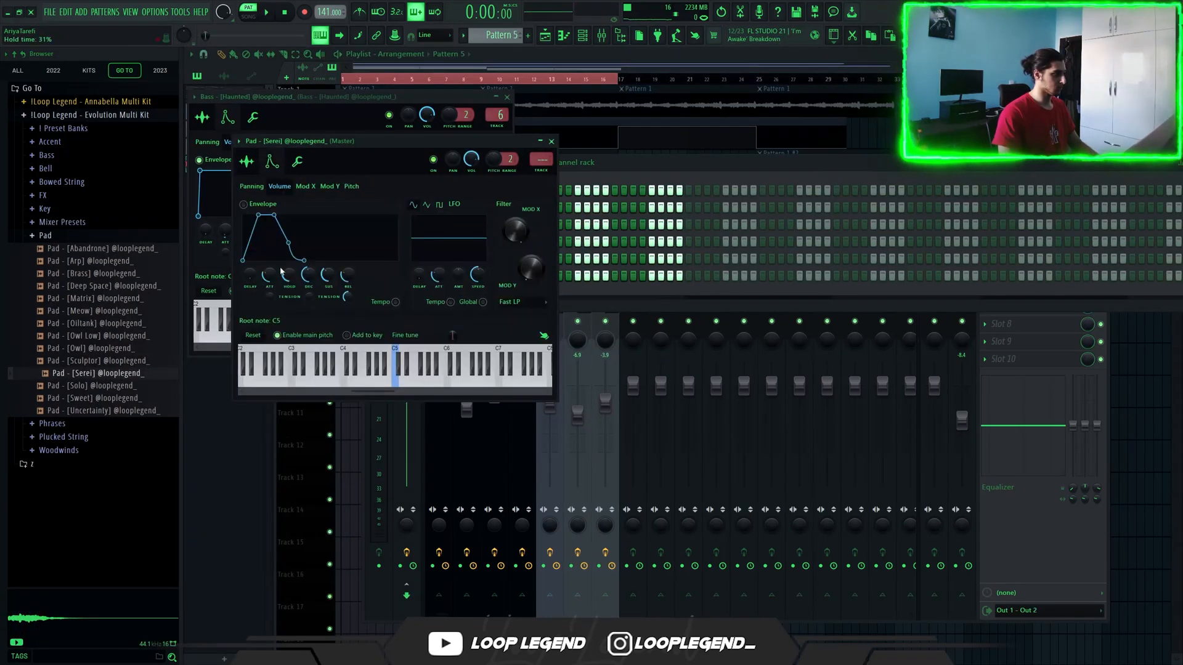
left_click_drag(289, 275, 289, 228)
key("F7")
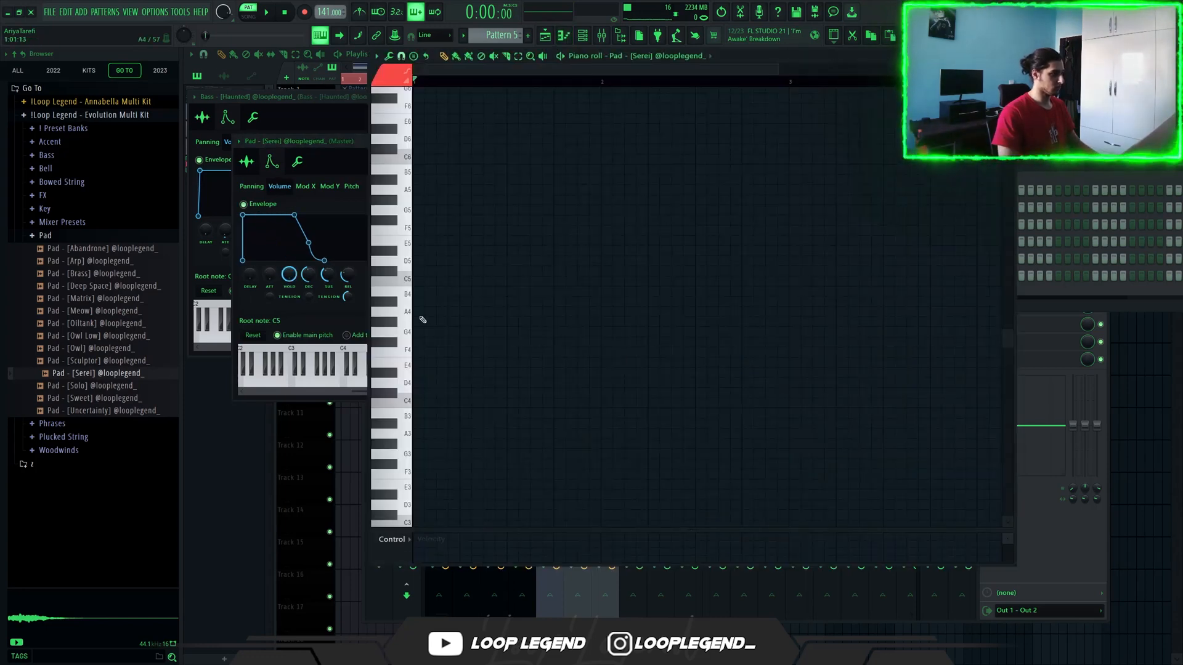
Step: Place staggered B4, D5, E5 and C#6 pad notes in bar 1 and align the E5 with the bar start, auditioning the chord
left_click(416, 291)
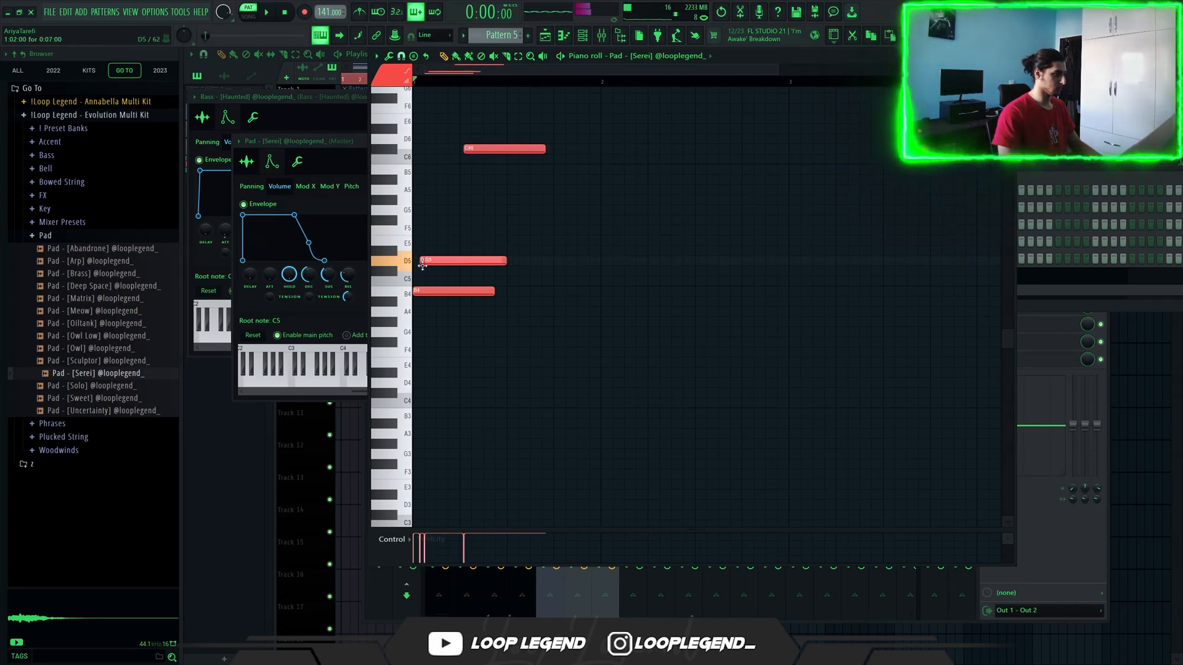
key("space")
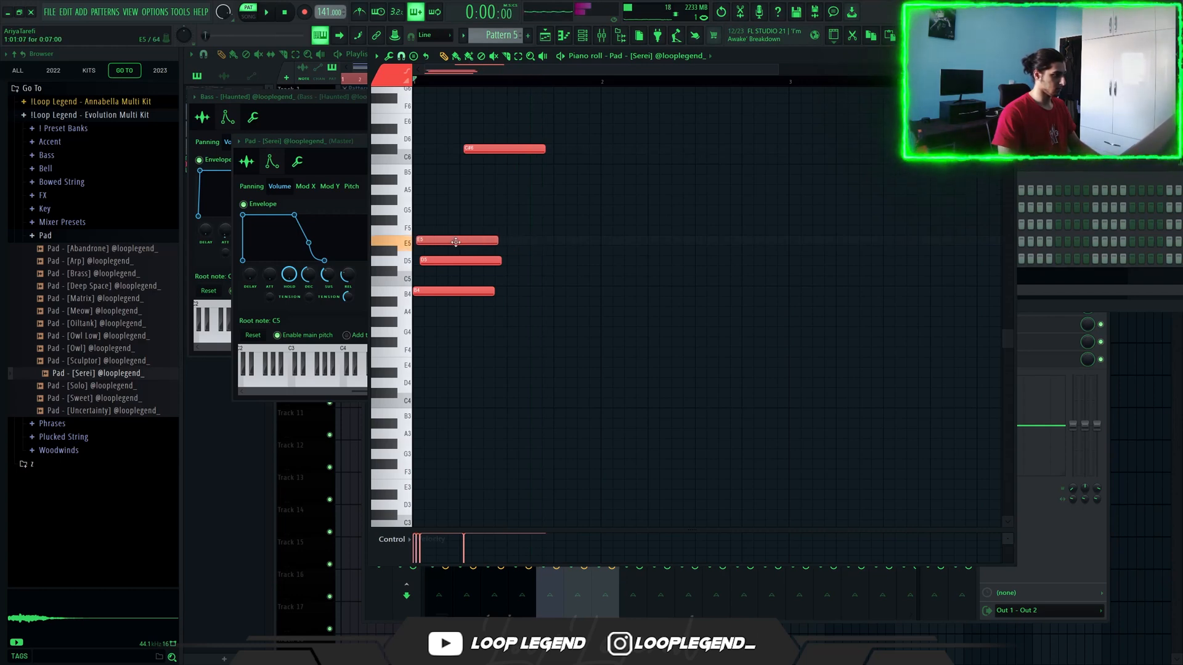
left_click_drag(456, 242, 452, 242)
key("space")
key("space")
key("space")
key("space")
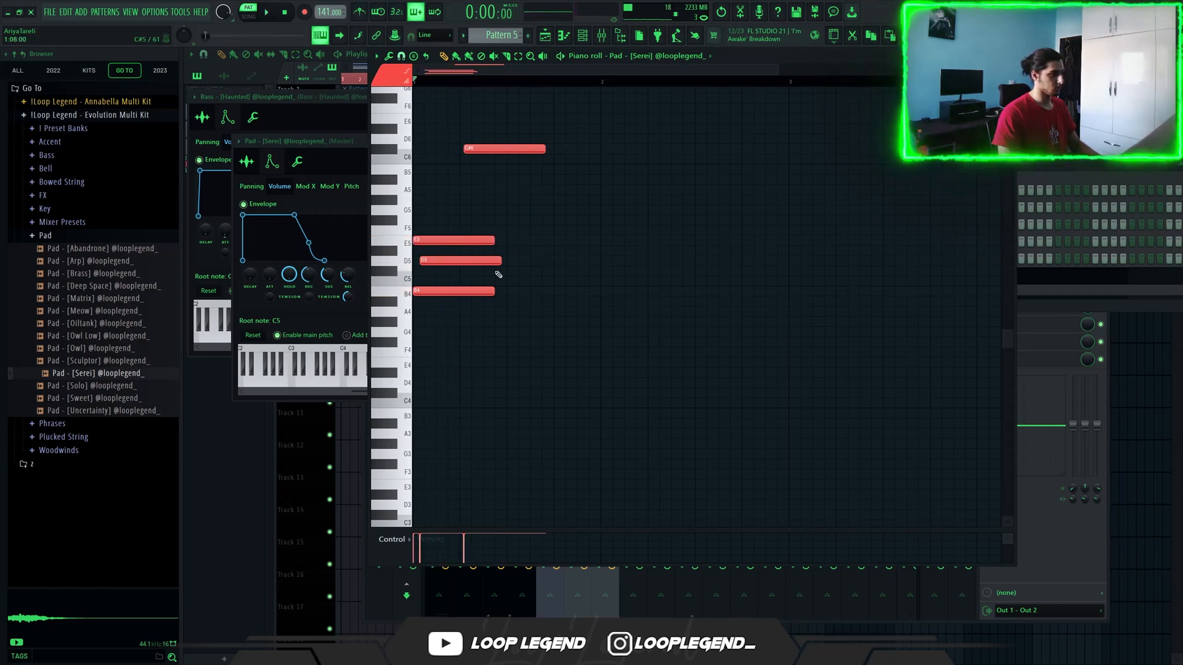
Step: Add a C#5 pad note around step 9 of bar 1 and nudge it slightly later during playback
key("space")
left_click(517, 272)
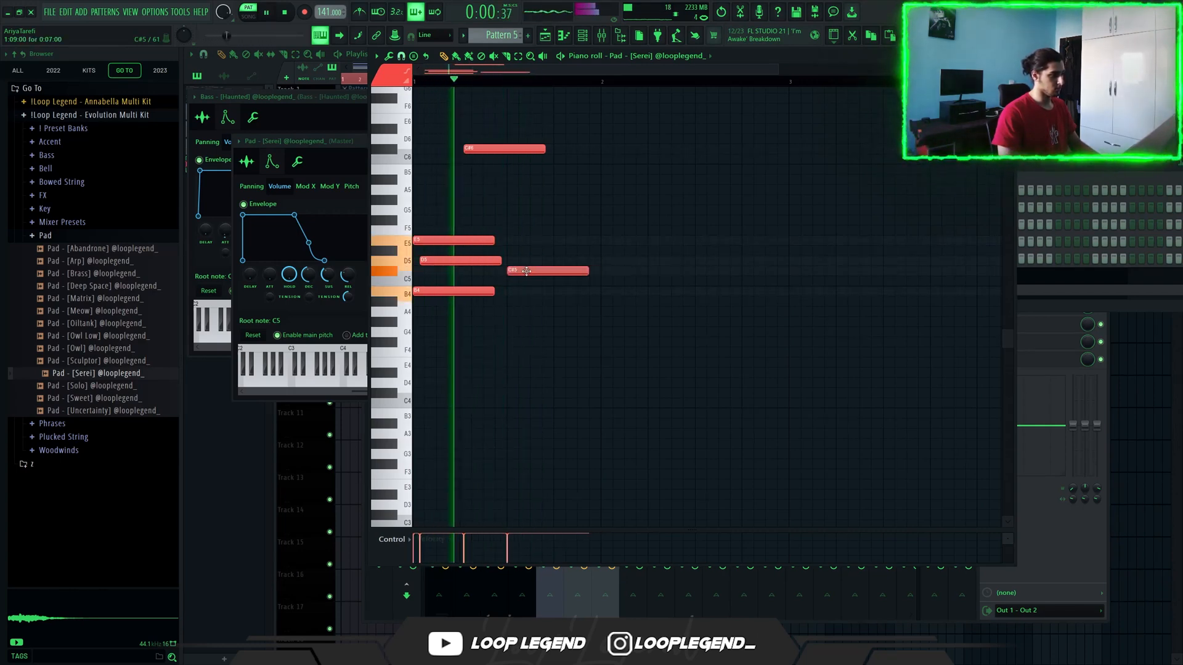
left_click_drag(526, 272, 532, 272)
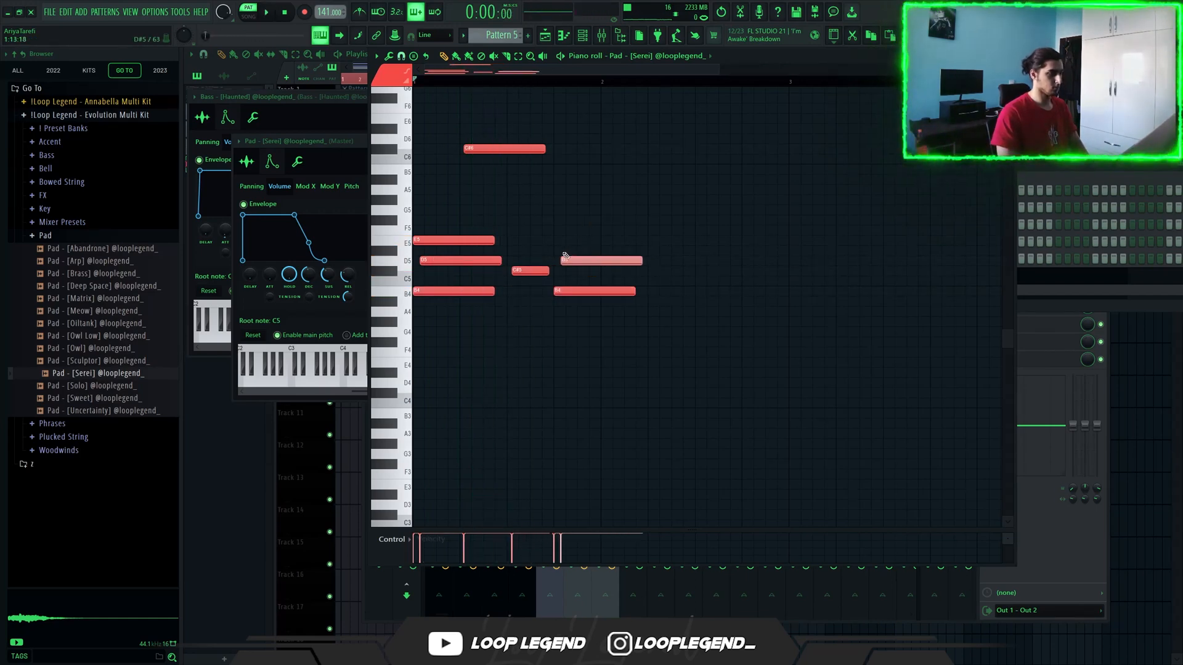
Step: Cut the closing B4 and C#5 pad notes off at the end of bar 1 and adjust the B4 note's length during playback
left_click_drag(612, 301, 625, 254)
key("Delete")
key("p")
key("space")
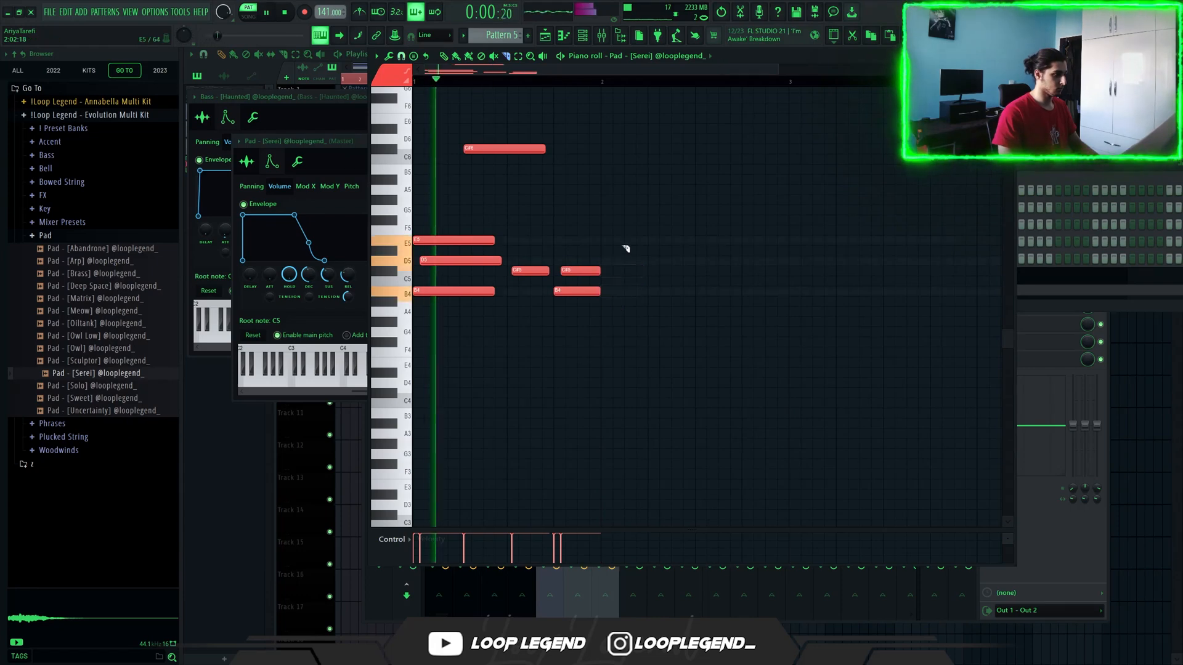
left_click_drag(598, 292, 576, 292)
left_click(586, 292)
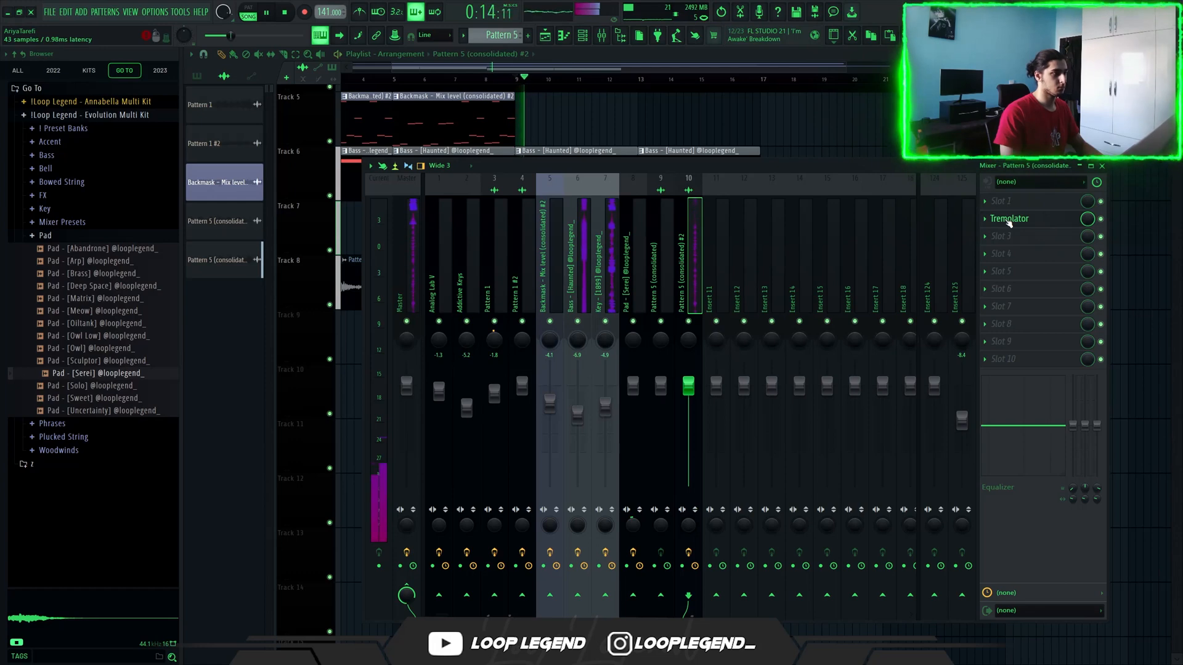
Step: Open the Tremolator effect on the second Pattern 5 (consolidated) mixer track
left_click(1009, 220)
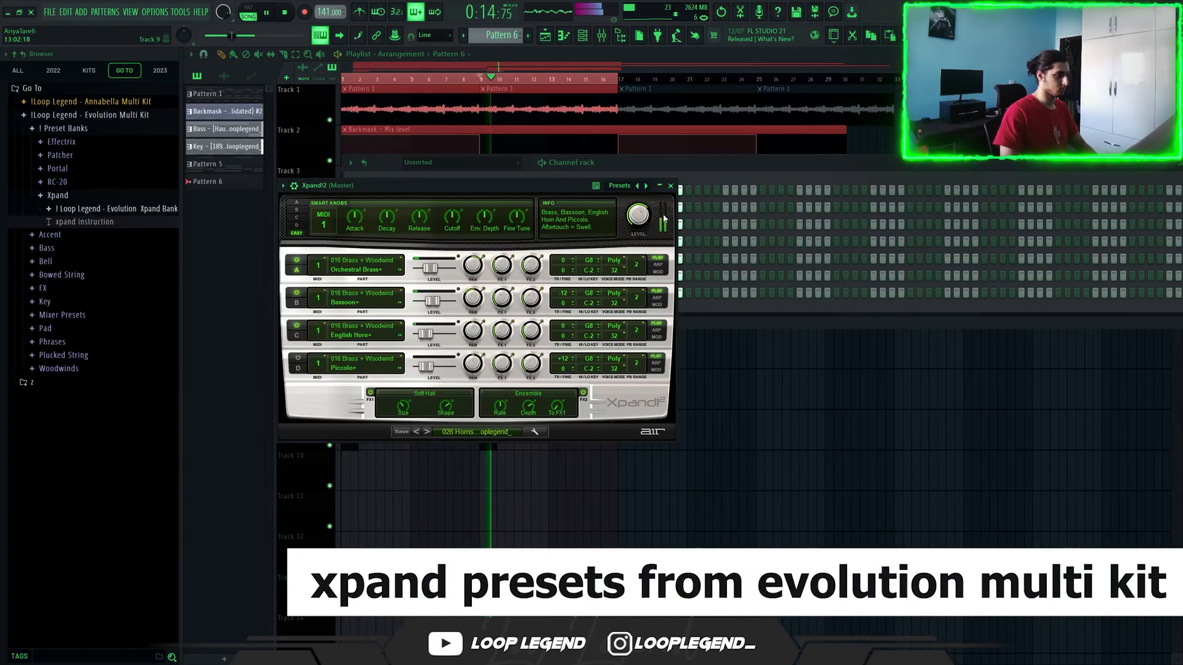
Step: Duplicate Xpand!2's two-bar B2 and B4 notes into bar 3 and raise the copies three semitones to D3 and D5
left_click(671, 186)
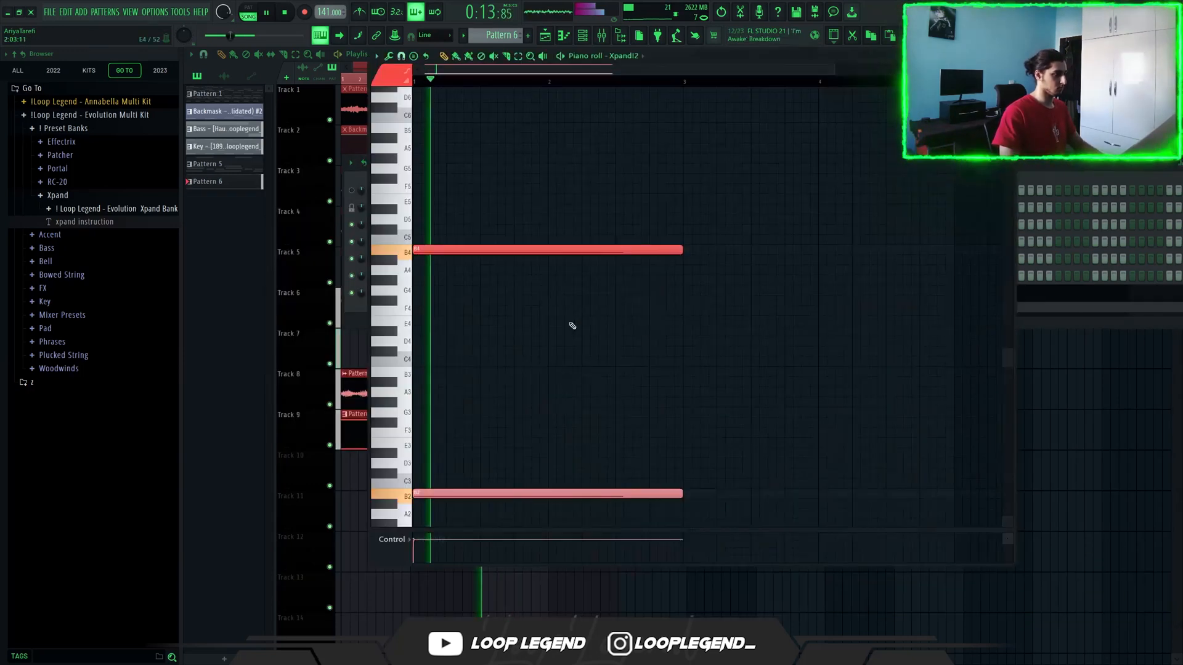
scroll(572, 326, "down", 5)
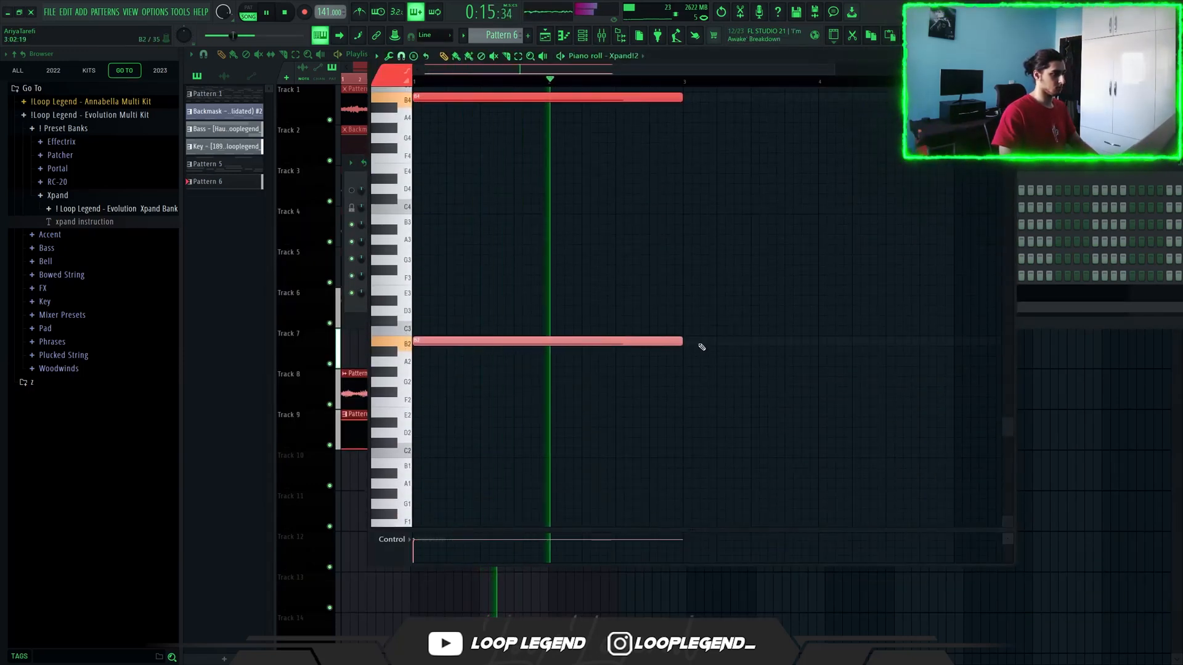
key("ctrl+b")
scroll(708, 185, "up", 3)
key("space")
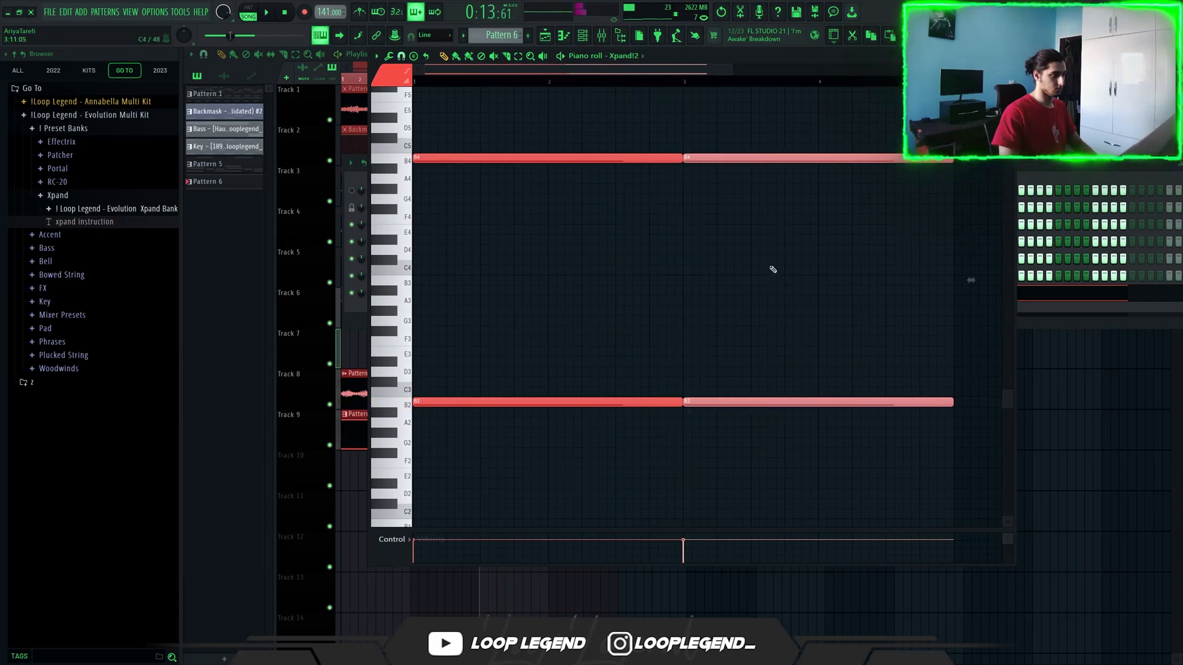
key("Up")
key("Up")
key("Up")
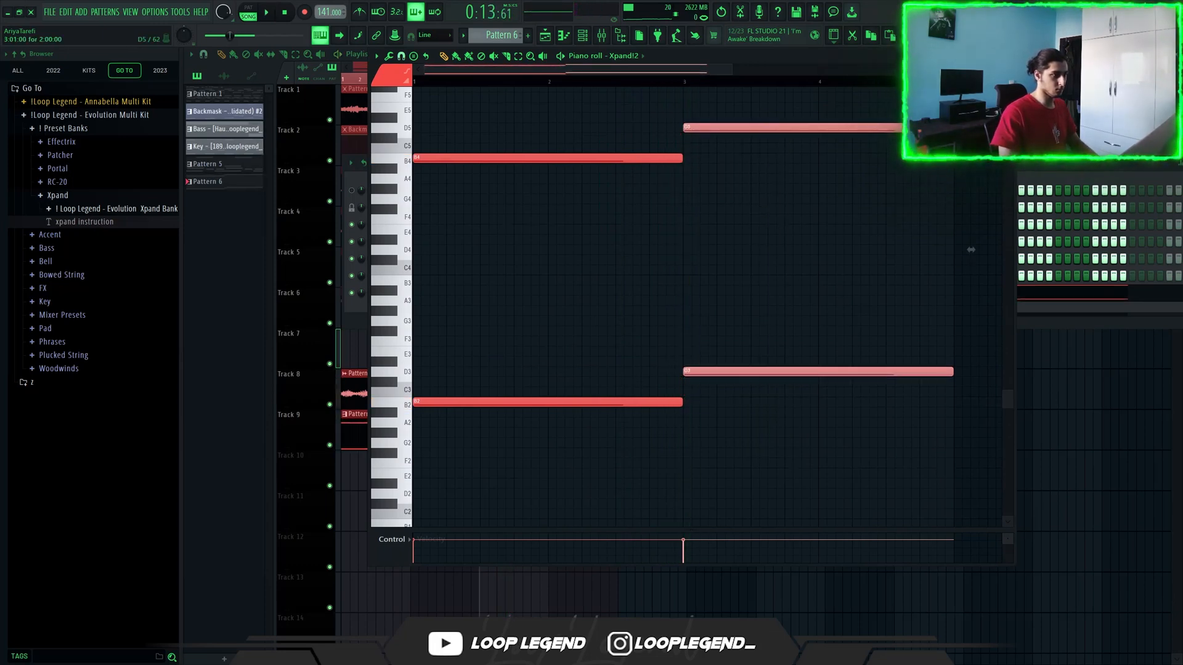
Step: Build half-bar D3/D5 and C#3/C#5 note pairs in bar 3 and a B2/B4 pair in bar 4 by duplicating and lowering copies
key("ctrl+b")
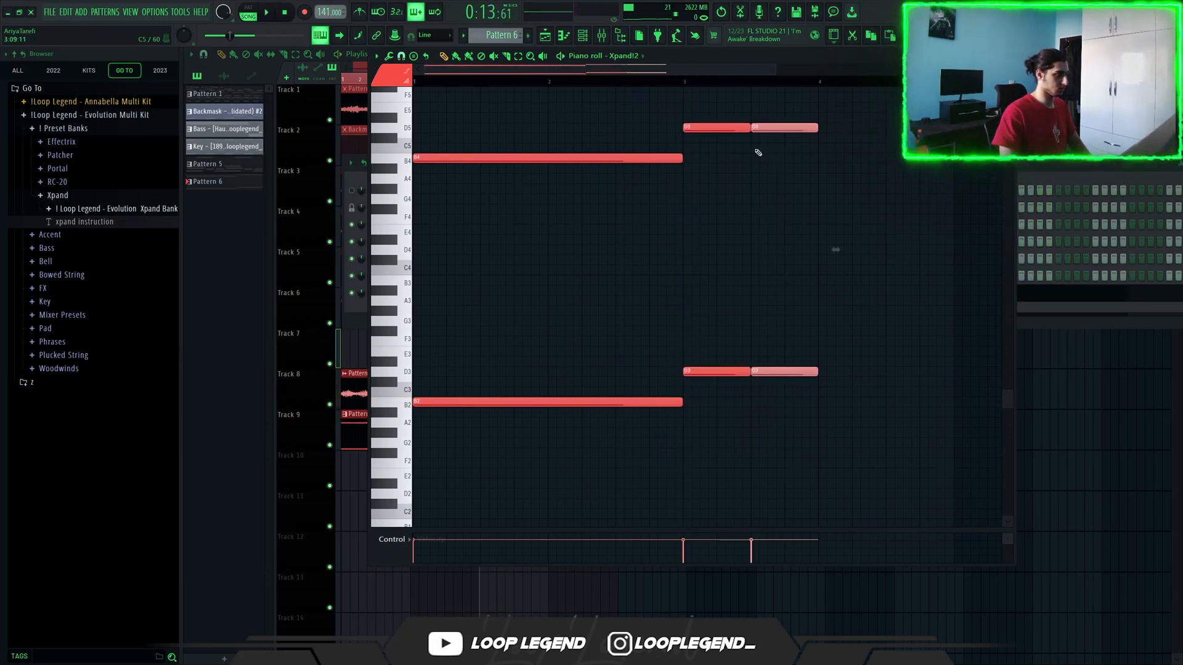
key("ctrl+b")
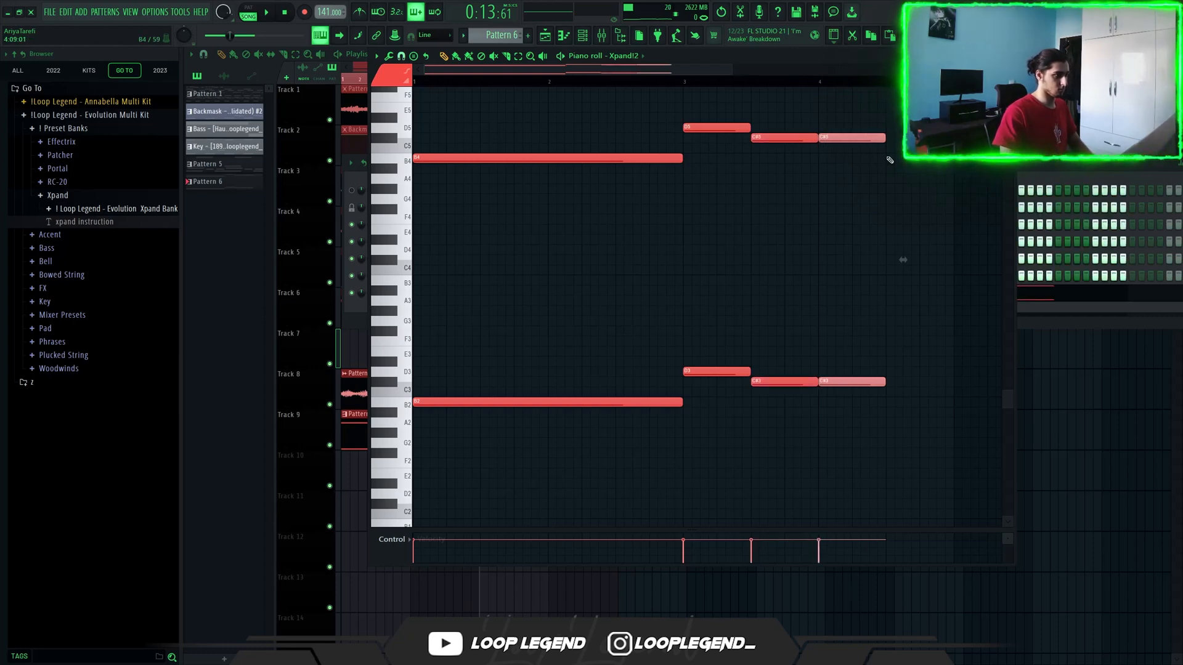
key("Down")
key("Down")
key("space")
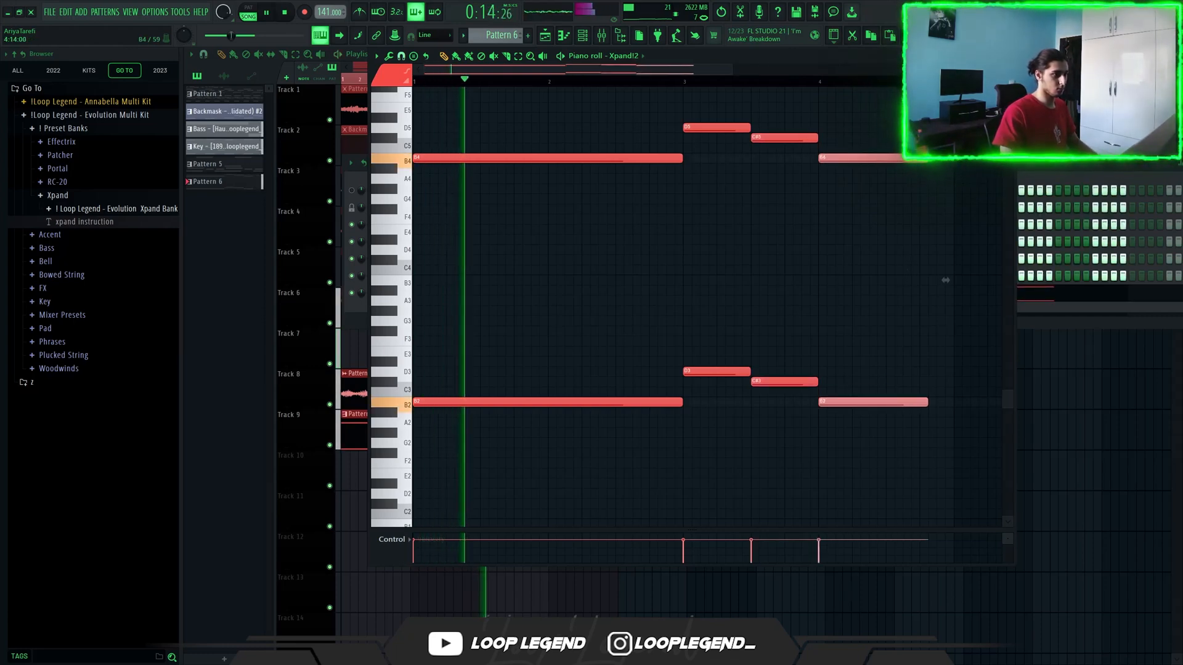
Step: Move the last B2 and B4 notes up to C#3 and C#5, starting at step 5 of bar 4
scroll(837, 195, "down", 2, "ctrl")
scroll(767, 217, "up", 3)
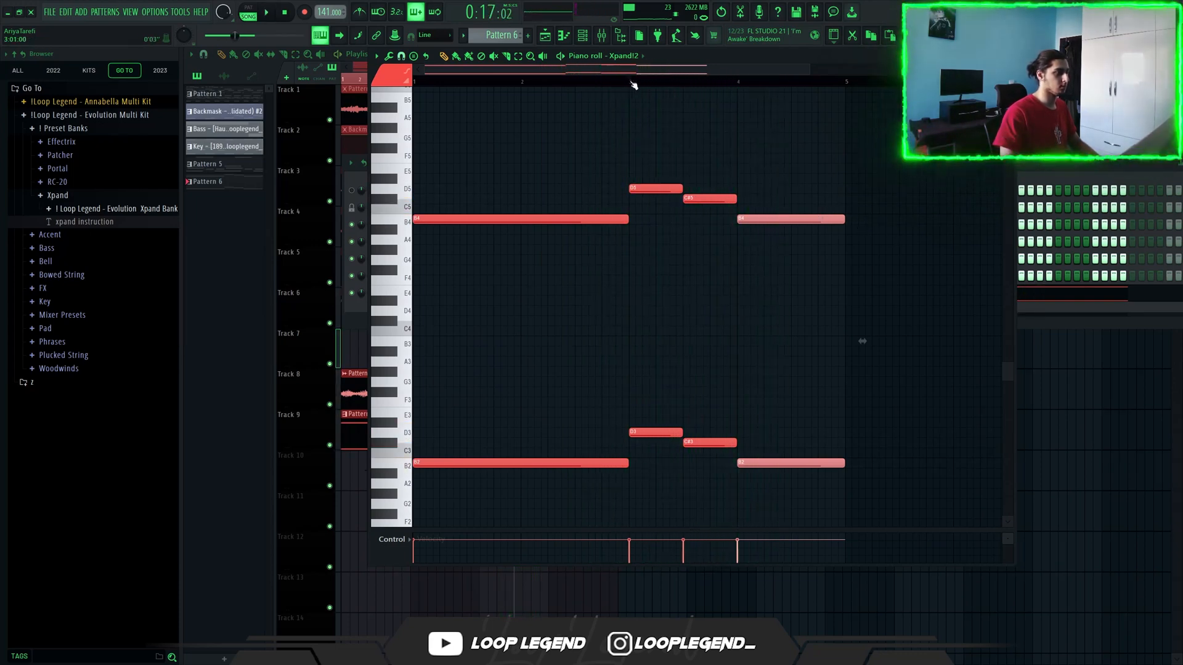
scroll(771, 223, "up", 3, "ctrl")
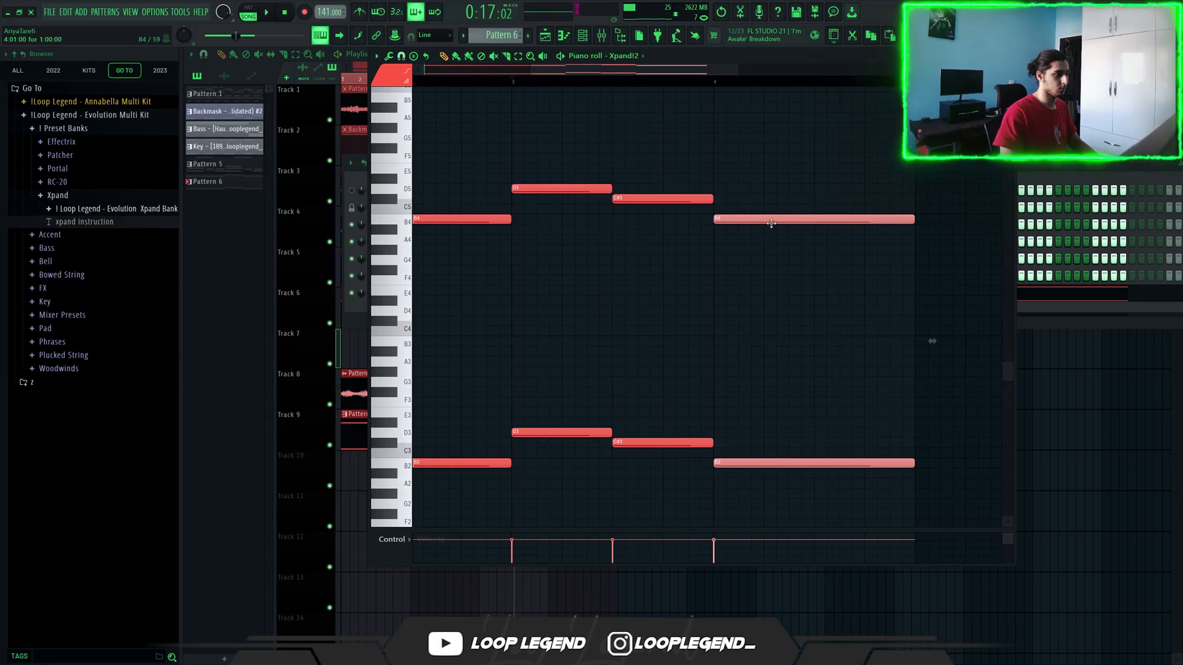
left_click_drag(772, 223, 818, 197)
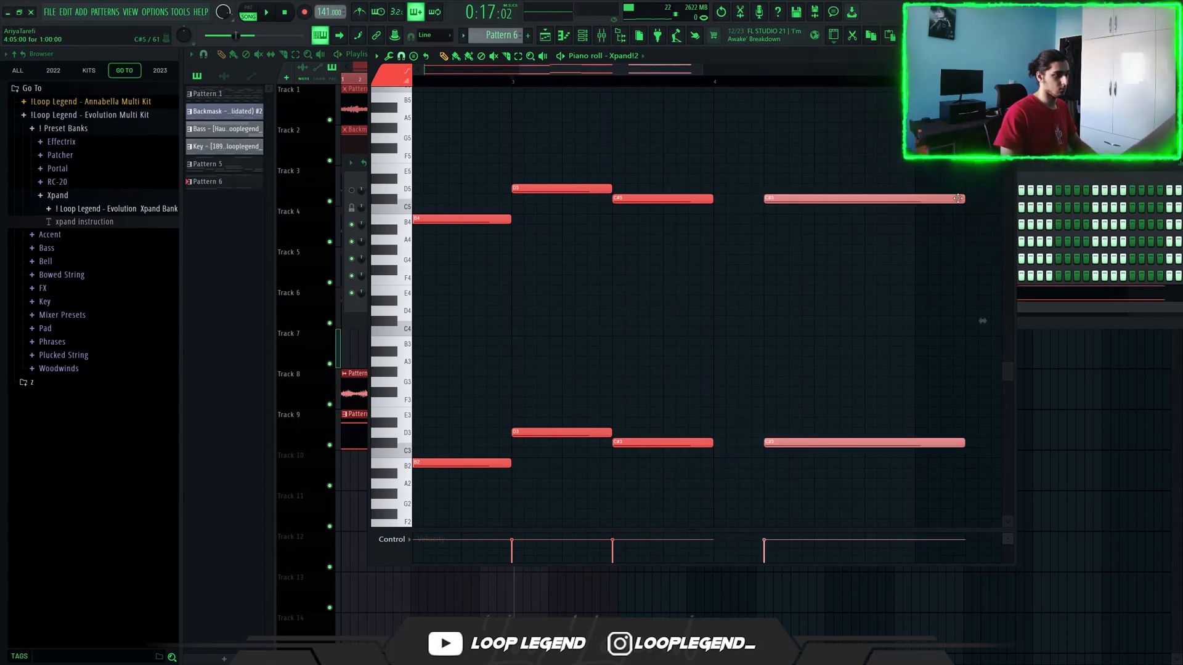
Step: Shorten the bar 4 C#3 and C#5 notes, duplicate them directly after, and lower the copies two semitones to B2 and B4
left_click_drag(958, 199, 839, 198)
key("ctrl+b")
key("space")
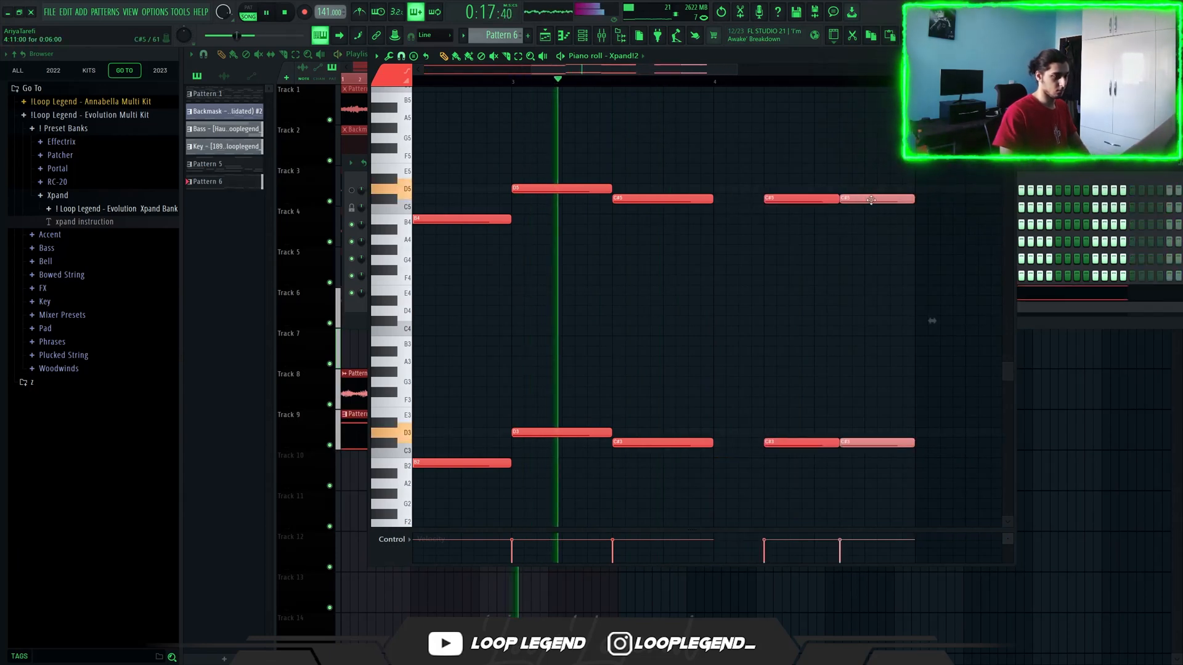
key("shift+Down")
key("shift+Down")
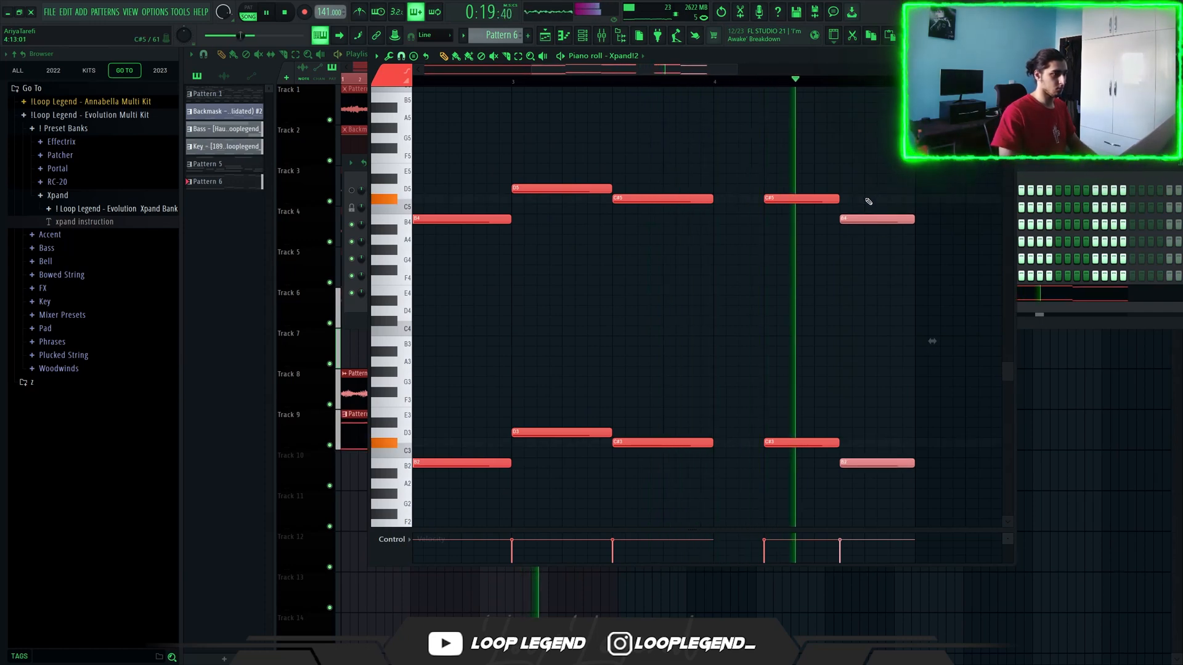
Step: Extend the bar 3 C#3 and C#5 notes until they reach the C# pair in bar 4
left_click_drag(659, 159, 708, 510)
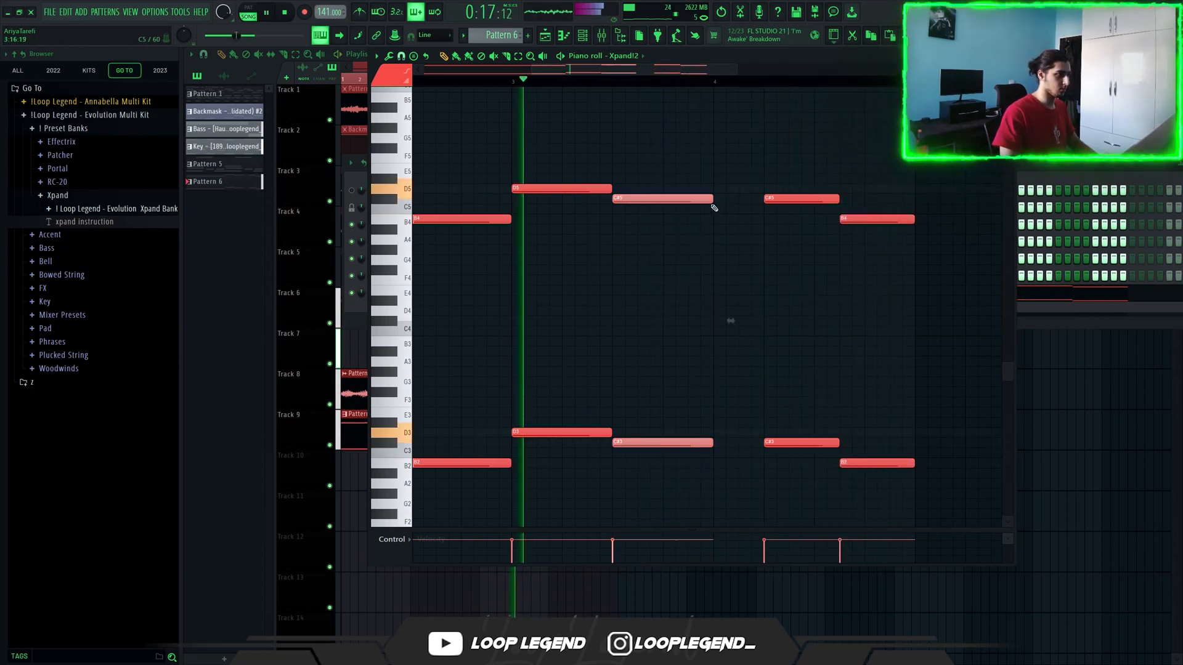
left_click_drag(714, 208, 767, 211)
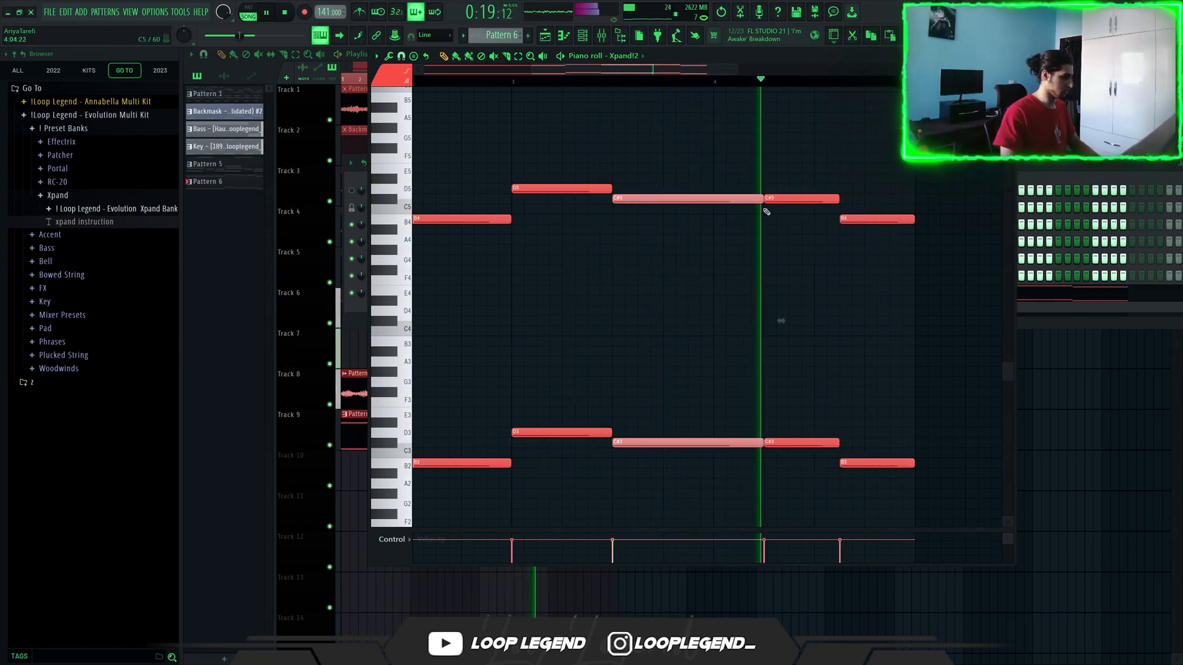
scroll(743, 232, "down", 7)
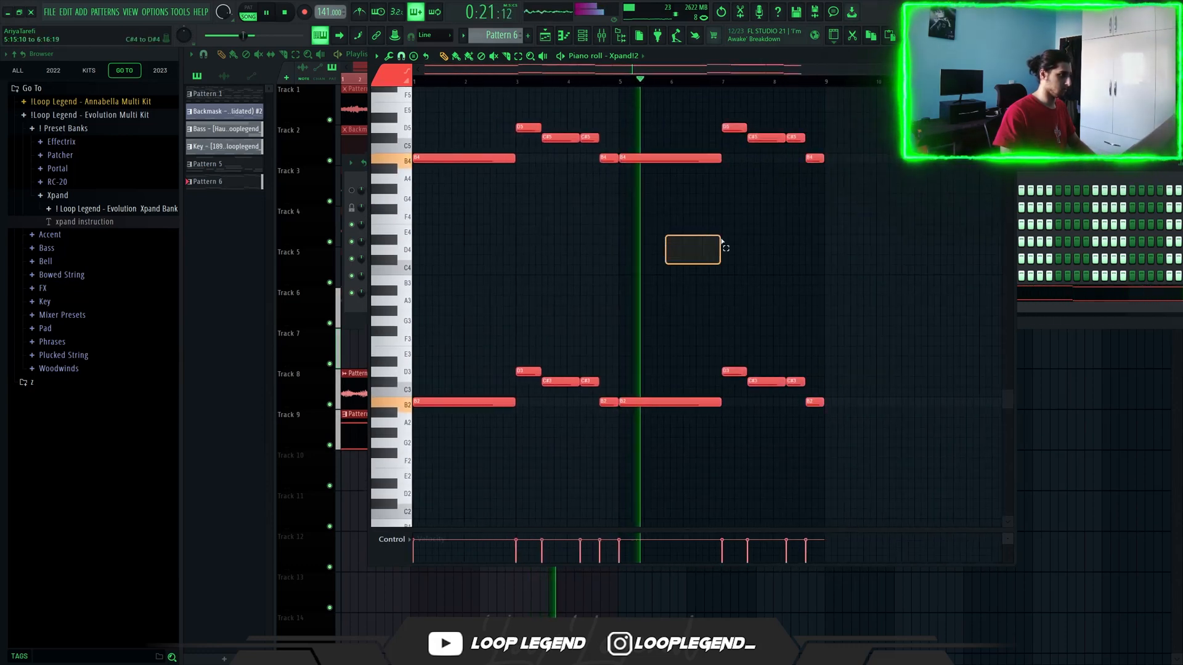
Step: Lower the last two note pairs of bar 8 by six semitones to G2/G4 and F2/F4
scroll(722, 242, "up", 4)
scroll(752, 422, "up", 3)
mouse_move(746, 476)
left_mouse_down()
mouse_move(796, 178)
mouse_move(762, 144)
left_mouse_up()
mouse_move(794, 175)
left_mouse_down()
mouse_move(814, 496)
mouse_move(850, 524)
left_mouse_up()
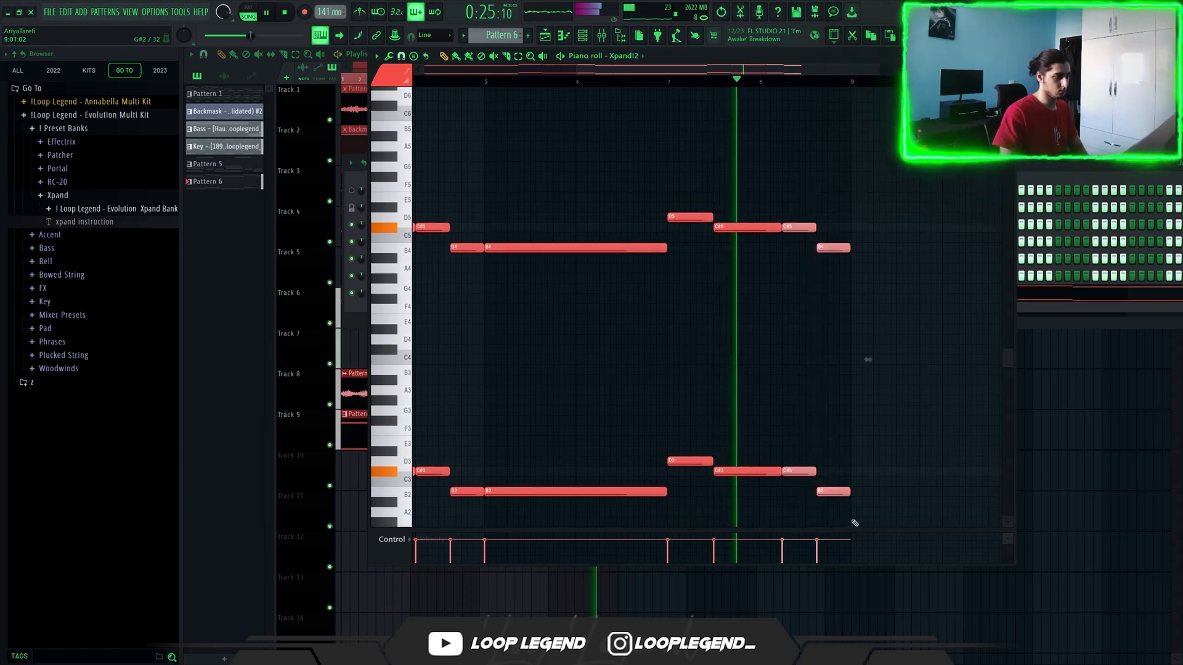
key("Up")
key("Up")
key("Down")
key("Down")
key("Down")
key("Down")
key("Down")
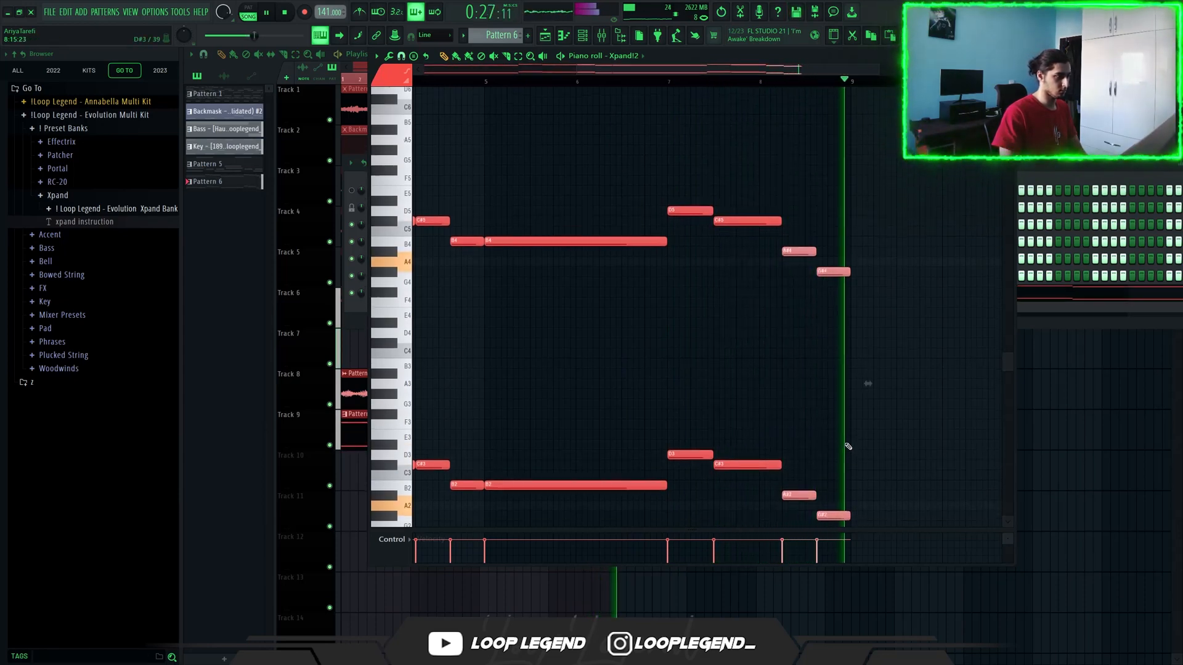
key("Down")
key("Down")
key("Down")
left_click(669, 82)
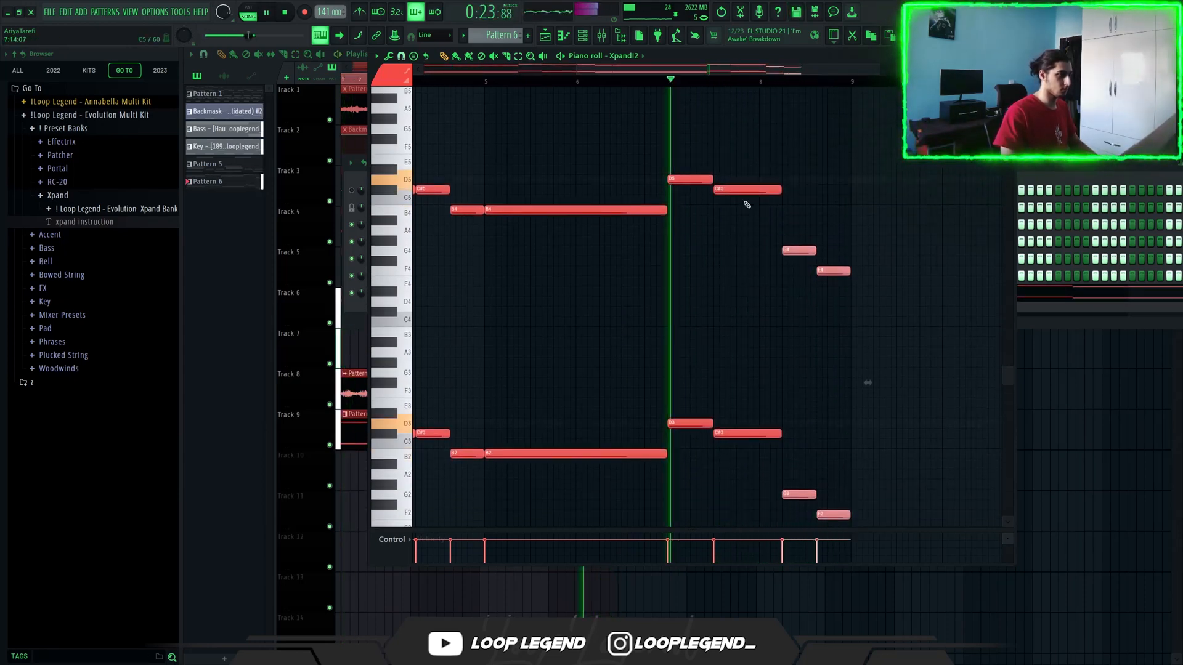
Step: Raise the final F note pair of bar 8 by one semitone to F#
left_click_drag(842, 248, 867, 560)
key("Up")
key("Up")
key("Down")
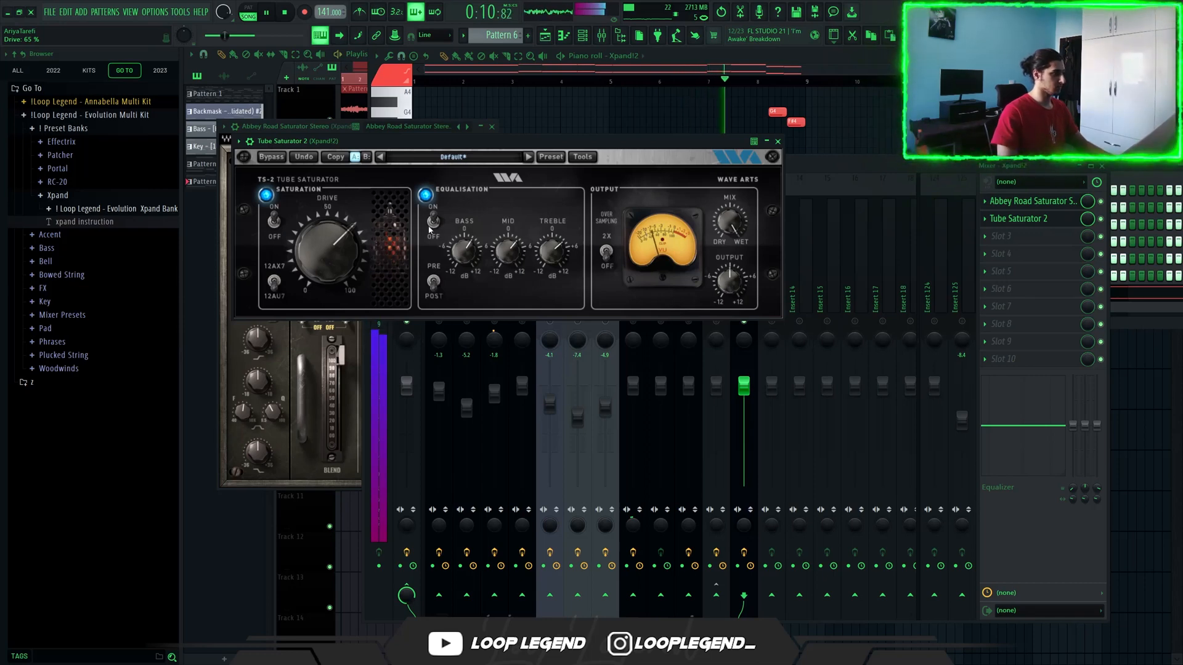
Step: Place spare copies of the Pattern 5 (consolidated) clips on Track 8 beyond the arrangement, around bar 61
key("F9")
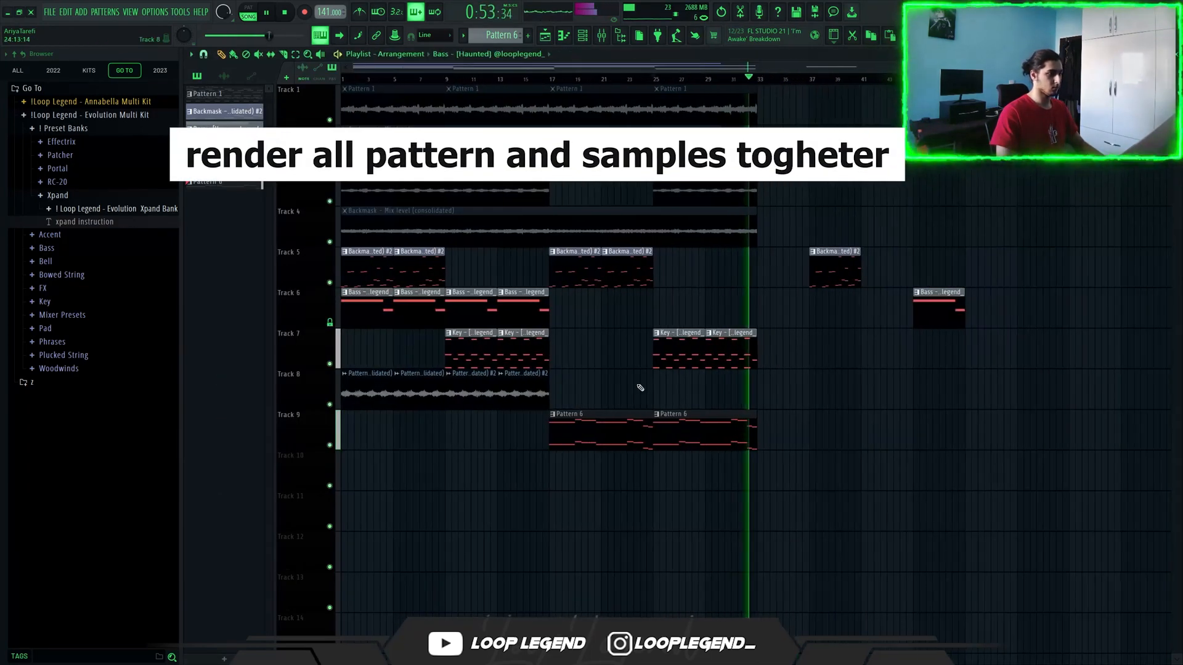
left_click_drag(472, 394, 419, 385)
left_click_drag(451, 374, 1098, 373)
left_click(1100, 376, "ctrl")
key("ctrl+b")
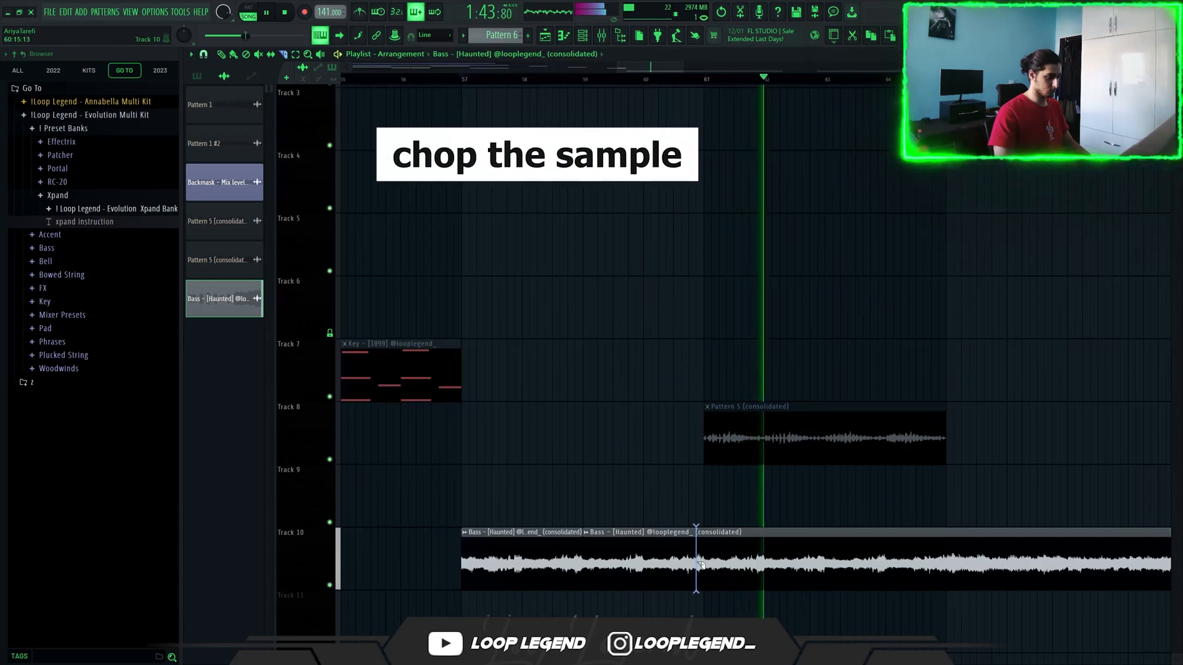
Step: Swap the first two two-bar slices of the Bass - [Haunted] (consolidated) clip on Track 10
key("space")
left_click_drag(511, 547, 624, 486)
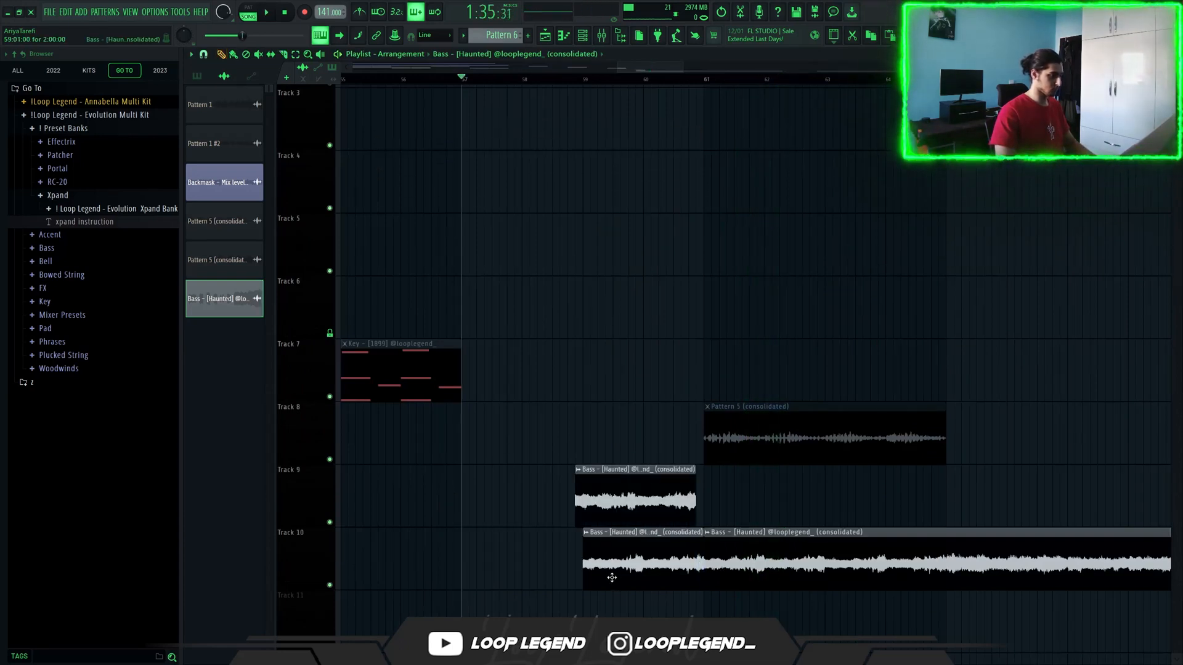
left_click_drag(618, 575, 489, 575)
key("space")
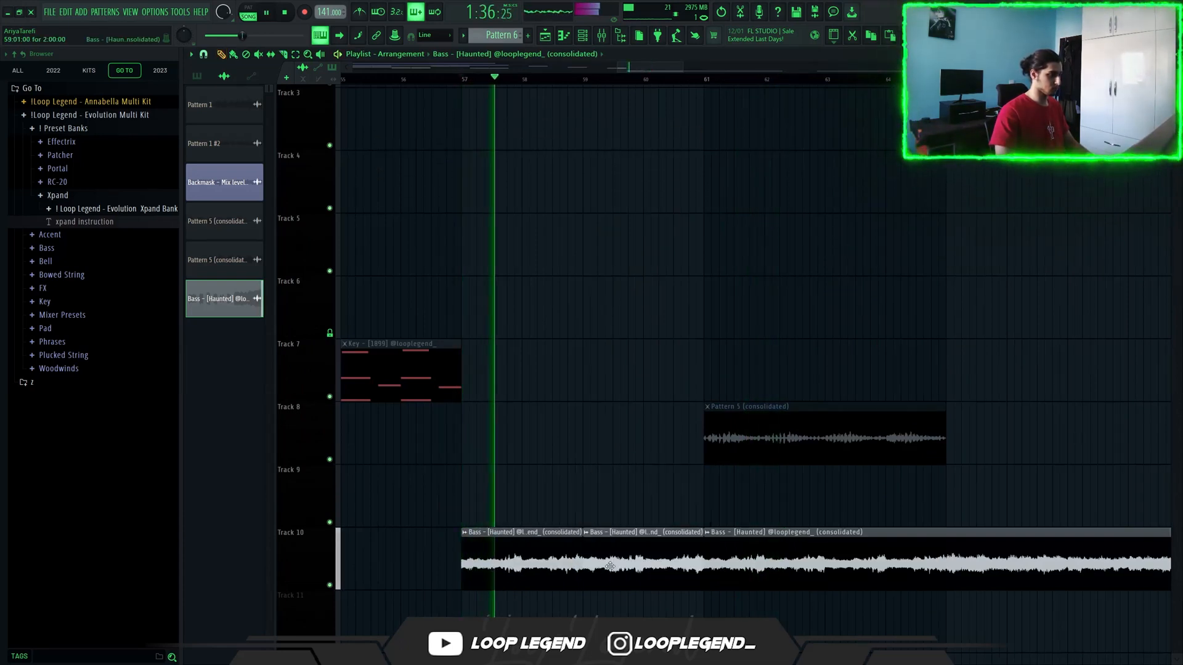
left_click_drag(635, 499, 596, 462)
Step: Check the channel settings of the Bass - [Haunted] (consolidated) audio clip
double_click(623, 563)
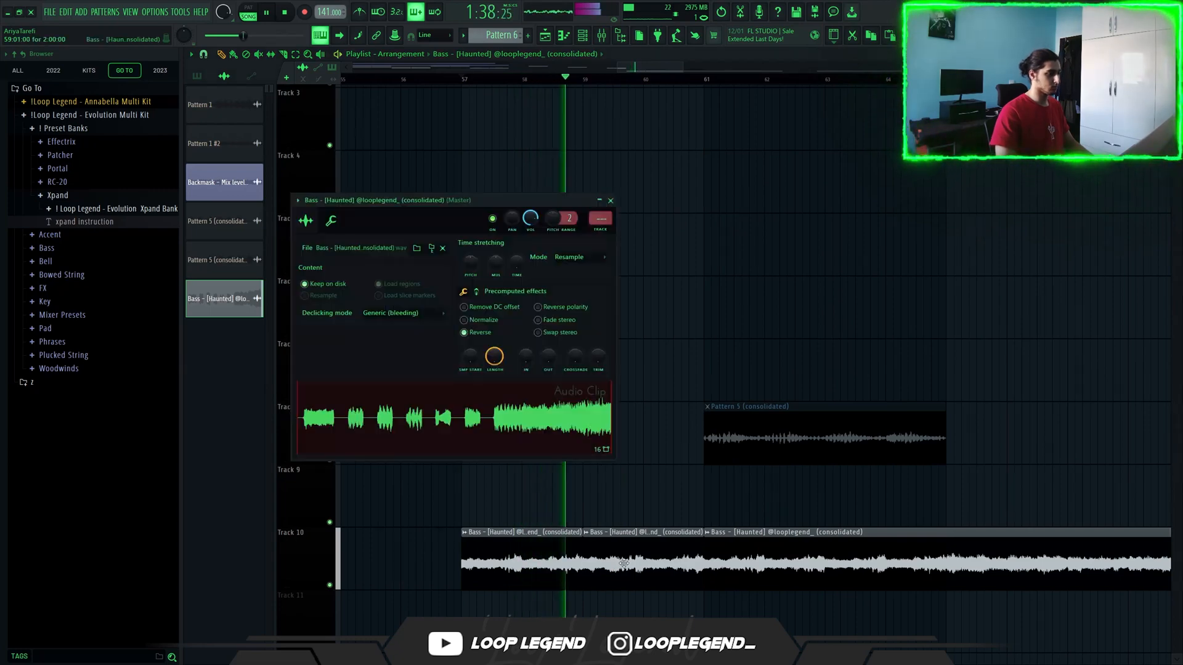
key("Escape")
scroll(714, 432, "down", 1)
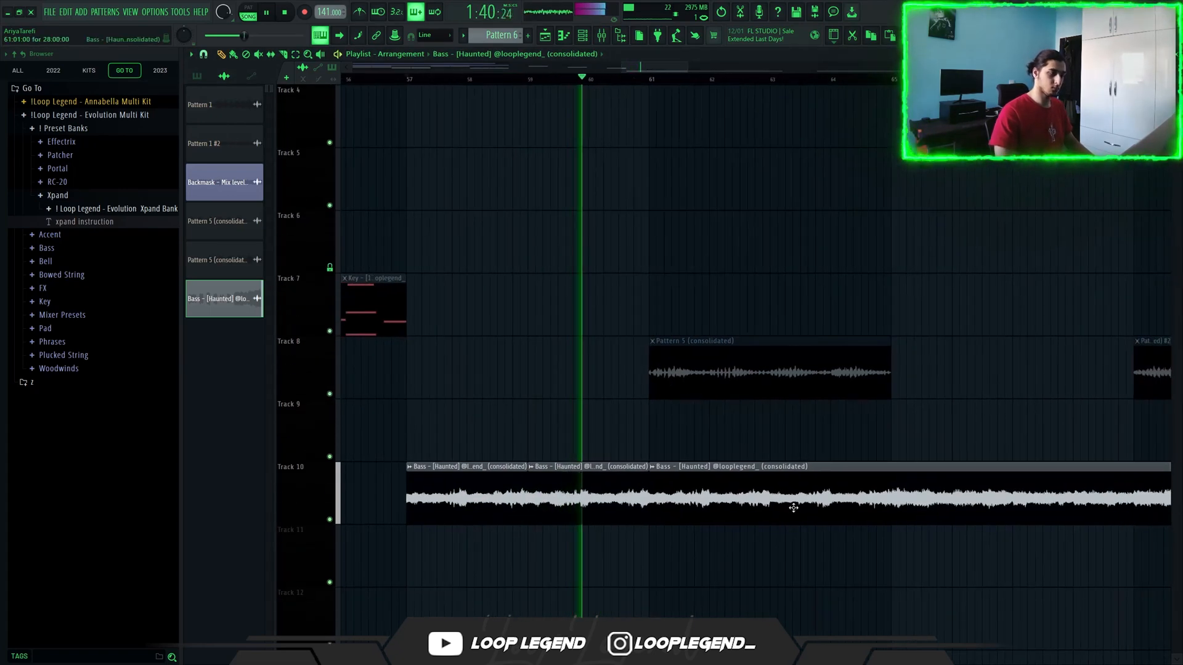
scroll(744, 502, "up", 2)
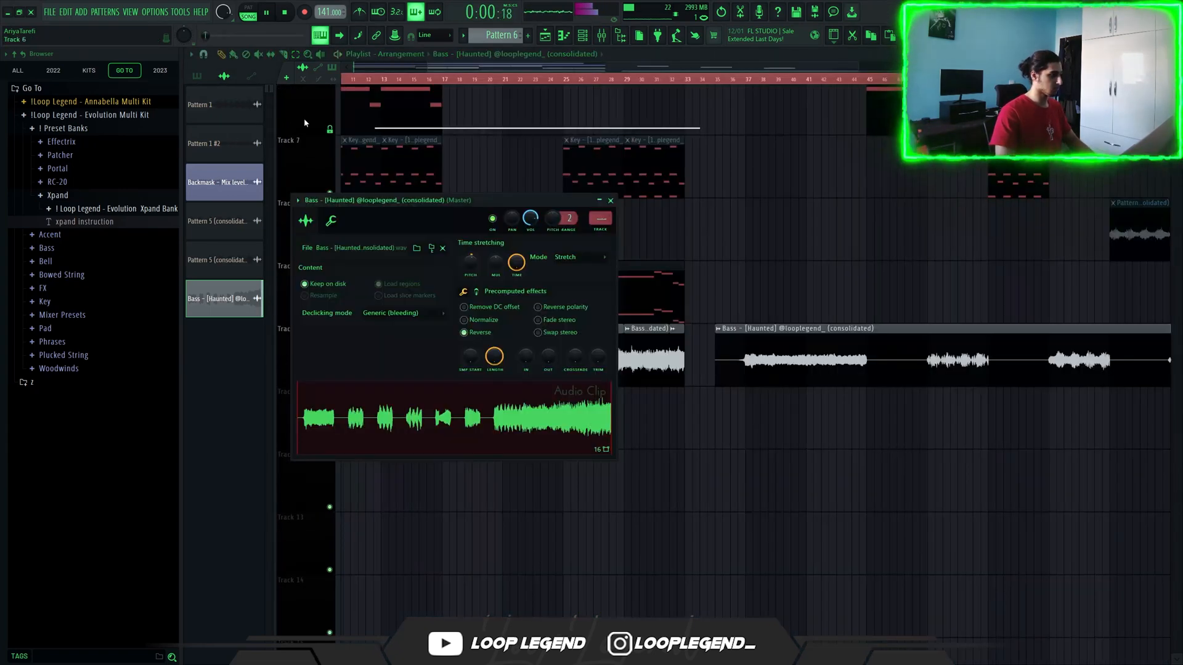
Step: Route the Bass - [Haunted] (consolidated) clip to mixer track 14 and raise the low-cut frequency in its Fruity Parametric EQ 2
key("Escape")
double_click(409, 341)
key("ctrl+l")
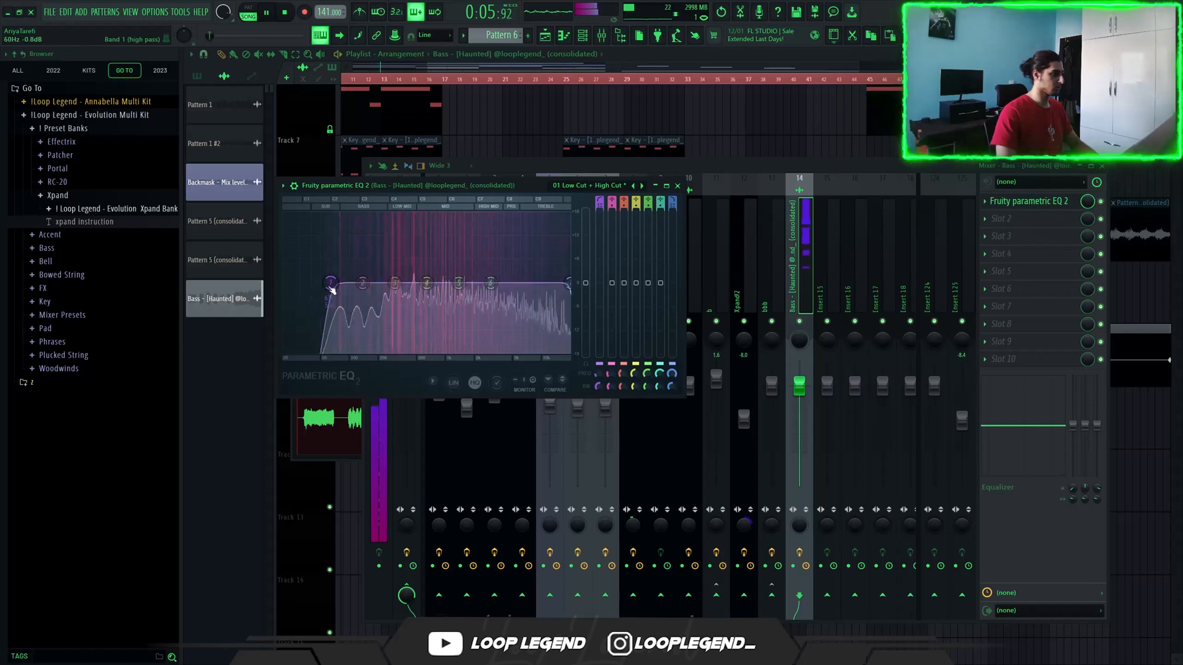
left_click_drag(331, 283, 387, 283)
key("Escape")
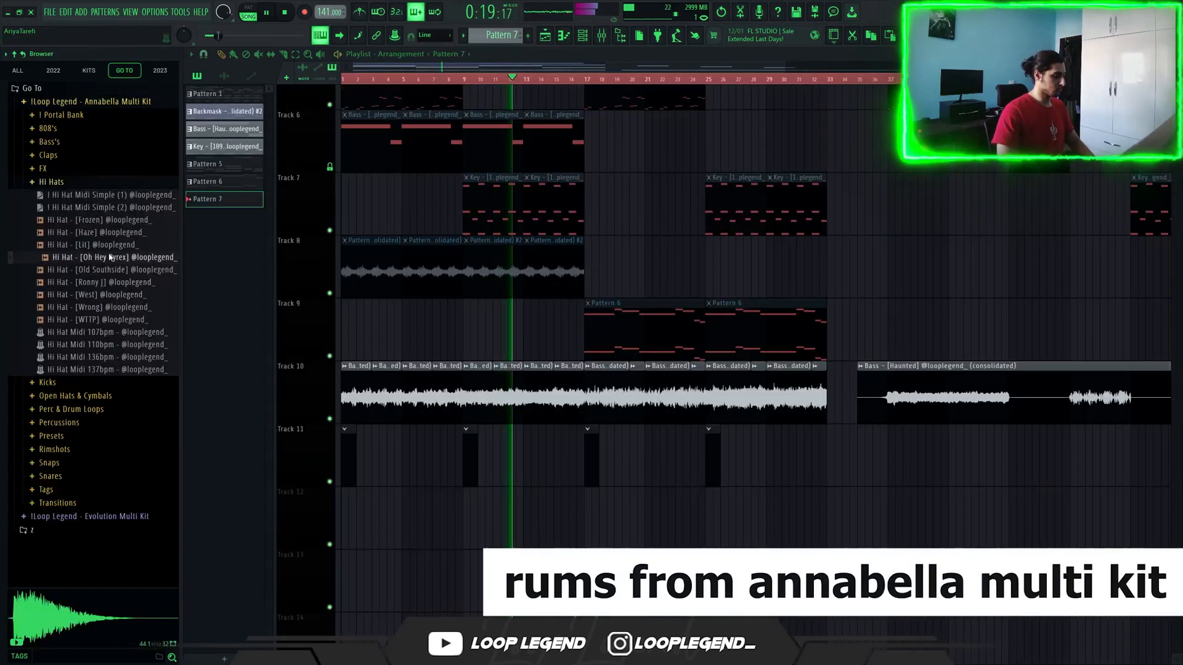
Step: Load Hi Hat - [Oh Hey Pyrex] with the ! Hi Hat Midi Simple (1) notes into Pattern 7 and open its piano roll
middle_click(111, 257)
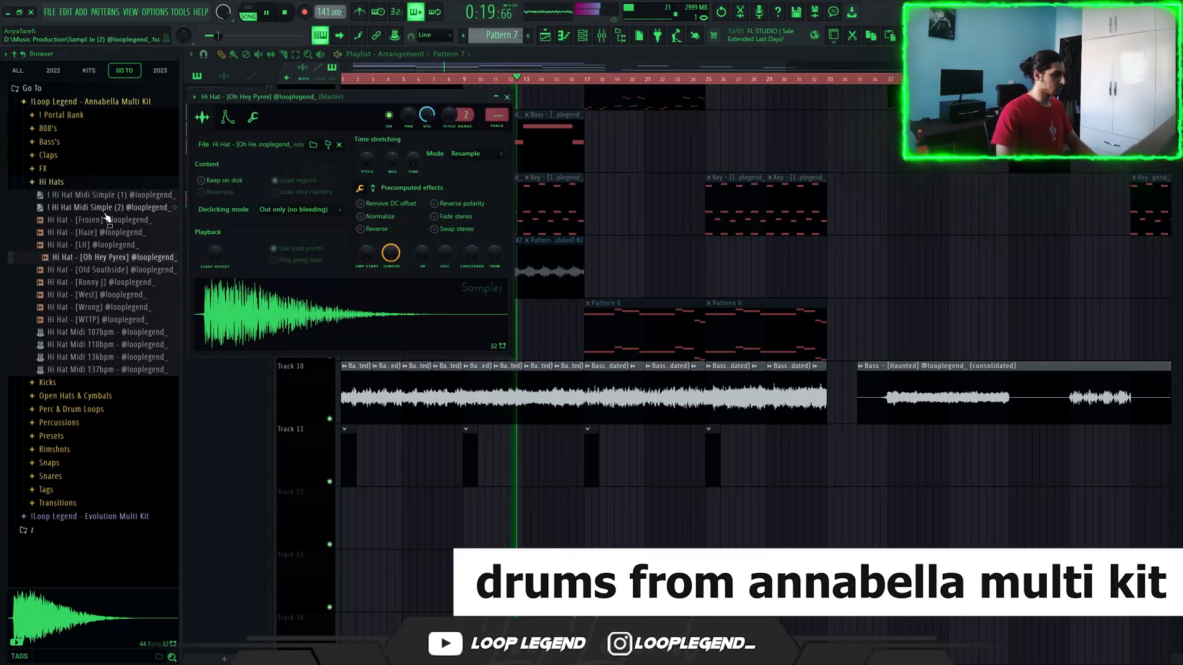
middle_click(103, 196)
key("F7")
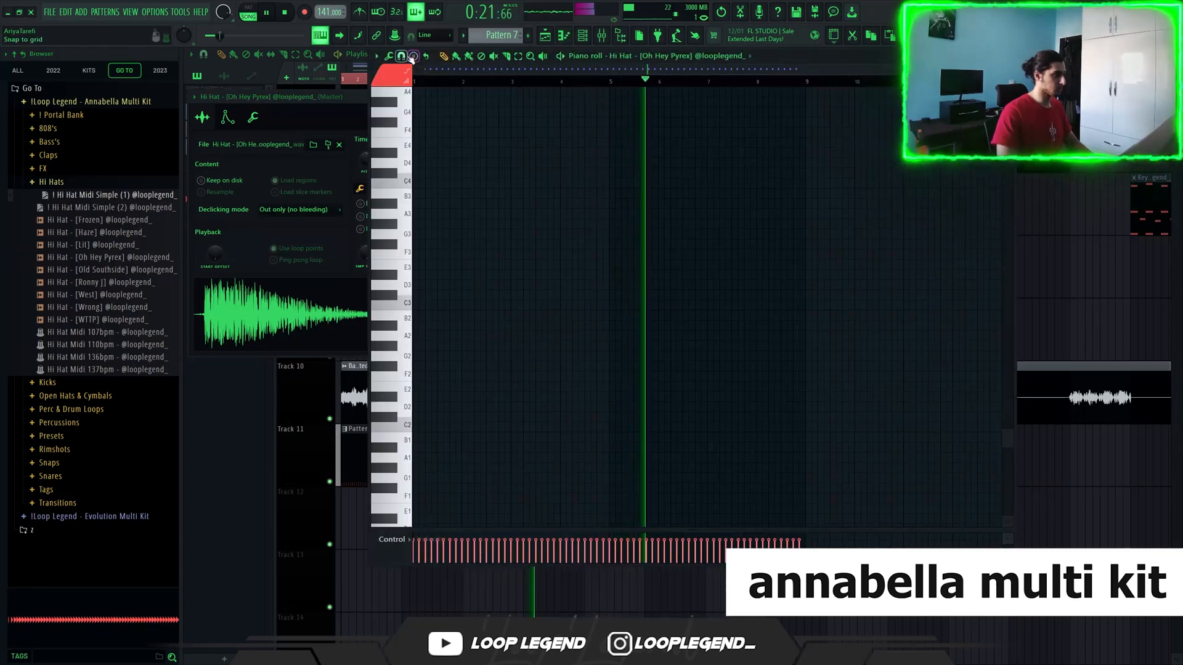
Step: Add a fast B4 hi-hat roll in bar 2 and a short roll stepping from A#4 to A4 in bar 4
scroll(463, 223, "up", 5)
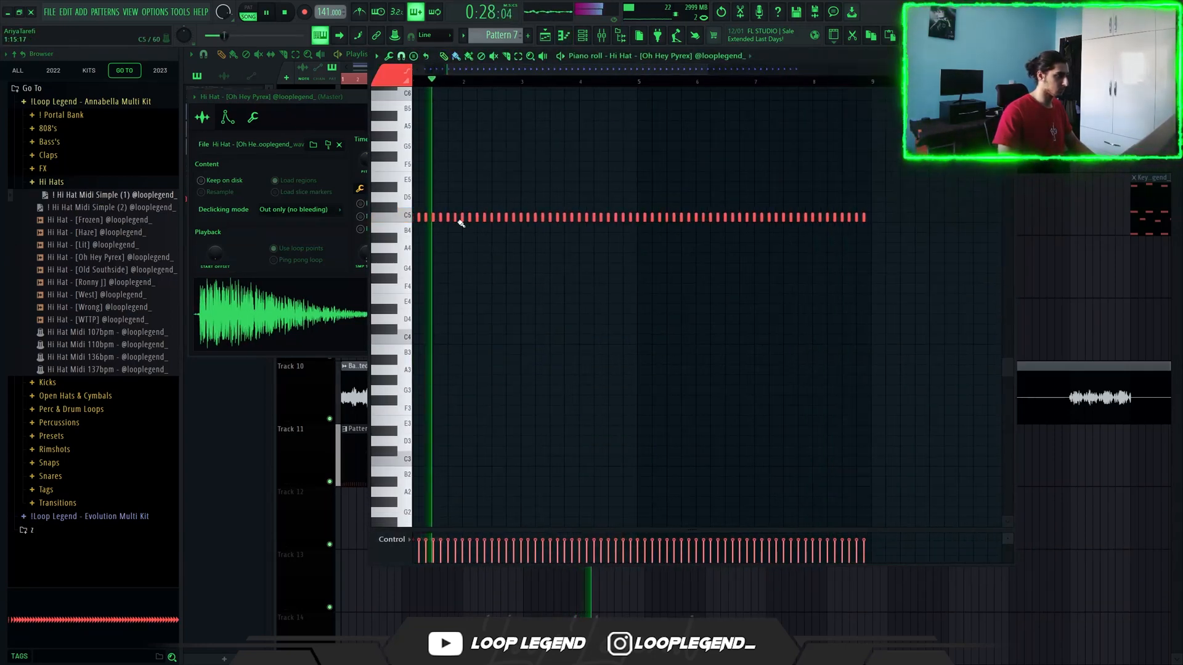
scroll(462, 220, "up", 3)
left_click(507, 229)
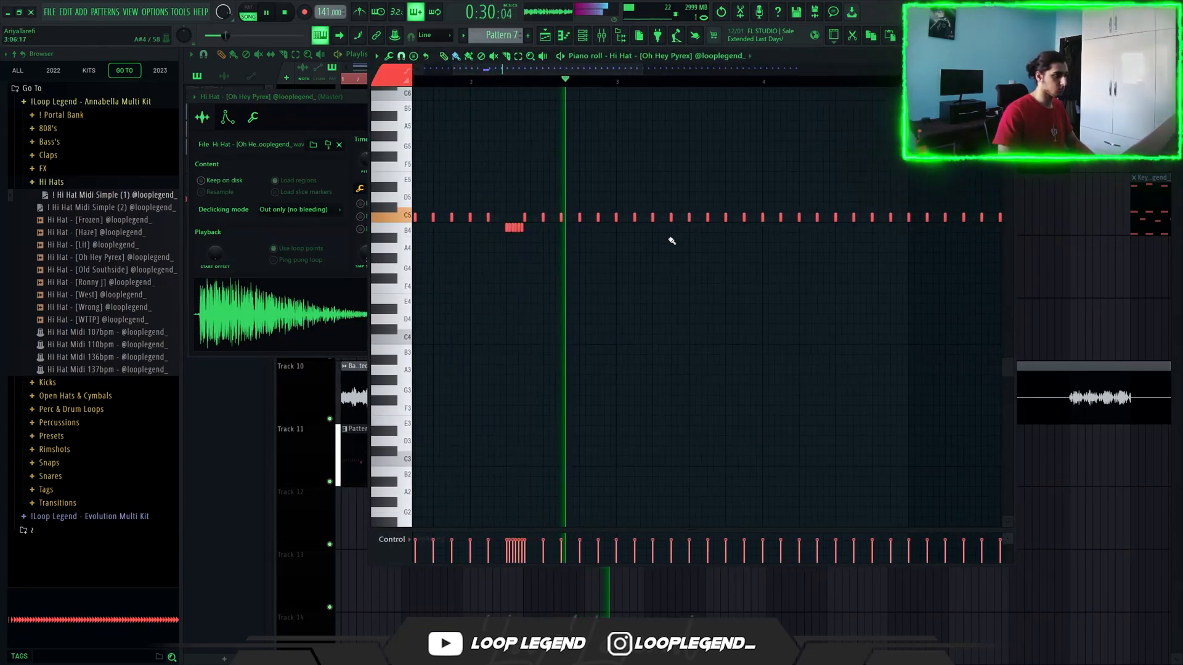
scroll(750, 267, "down", 2)
scroll(750, 252, "up", 3)
left_click_drag(741, 239, 751, 246)
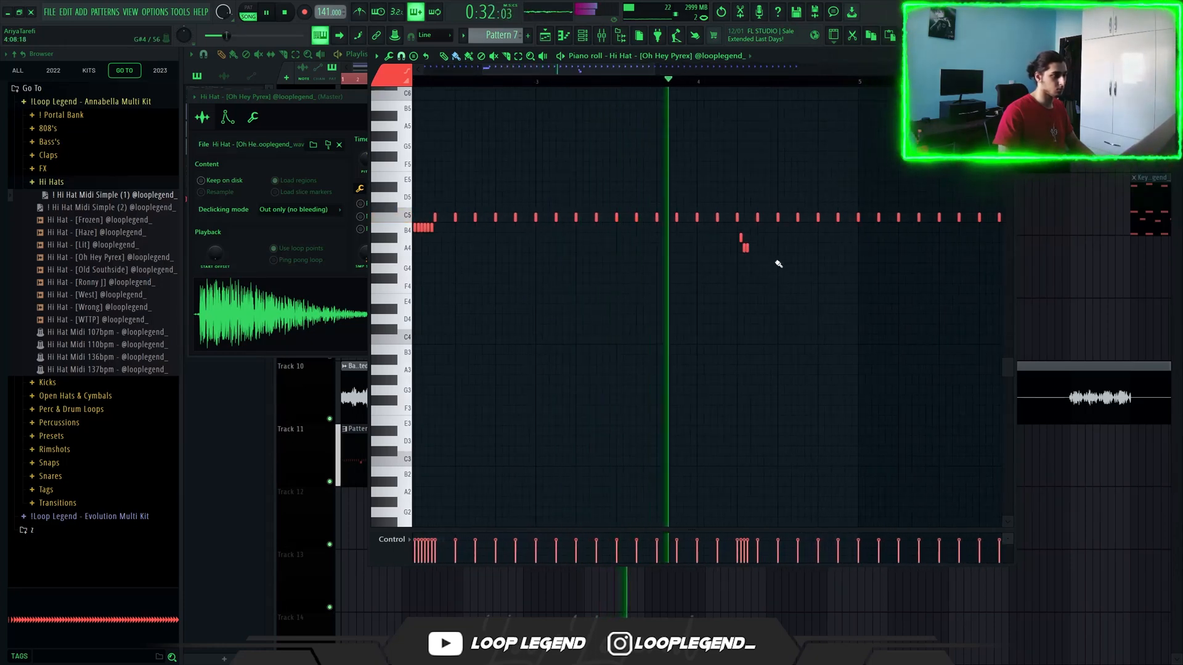
Step: Replace the hi-hat notes of bars 5 to 8 with a duplicate of bars 1 to 4
scroll(779, 264, "up", 1)
left_click_drag(893, 283, 654, 348)
scroll(748, 311, "down", 3)
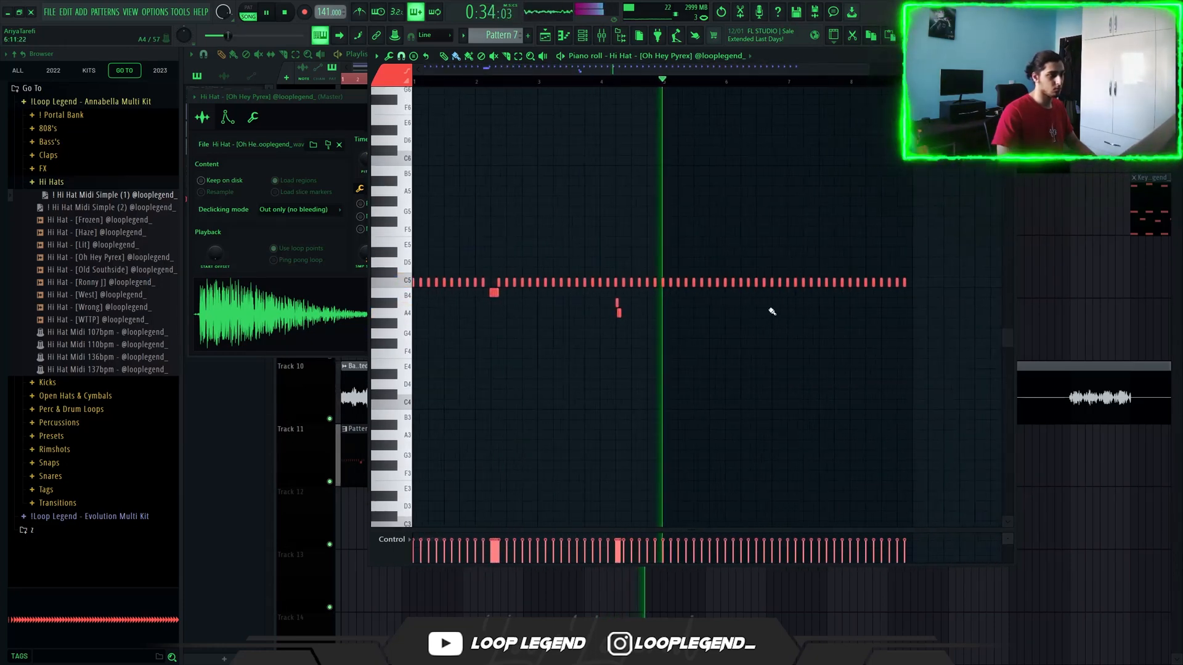
left_click_drag(950, 238, 666, 311)
key("Delete")
key("ctrl+a")
key("ctrl+b")
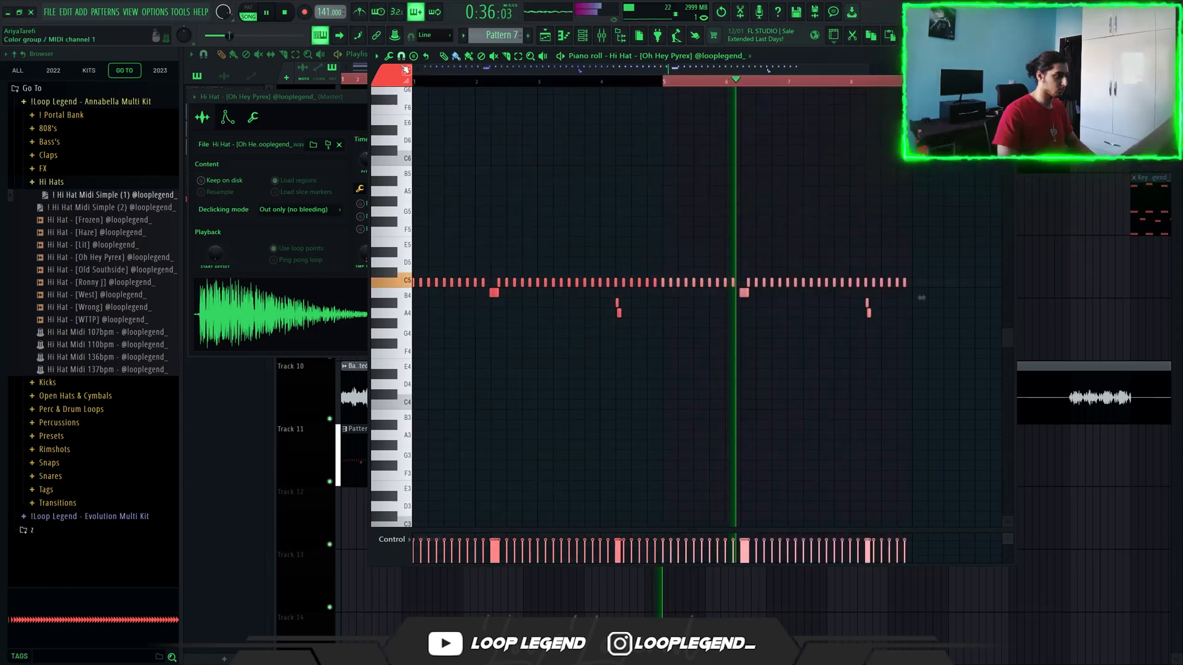
Step: Draw a five-note hi-hat roll in bar 1 with two B4 notes followed by three A#4 notes
left_click_drag(448, 293, 454, 304)
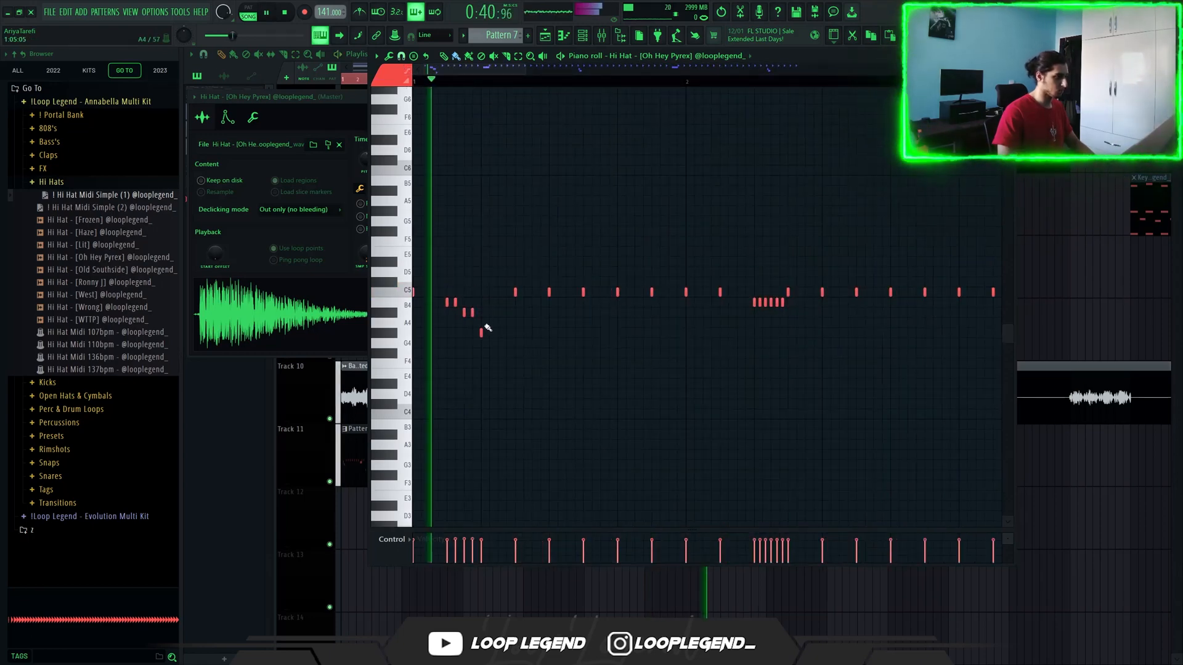
left_click_drag(487, 327, 486, 314)
Step: Replace two C5 hi-hat hits in bar 5 with short B4 rolls
scroll(485, 320, "down", 4)
left_click(703, 320, "ctrl")
scroll(704, 321, "up", 3)
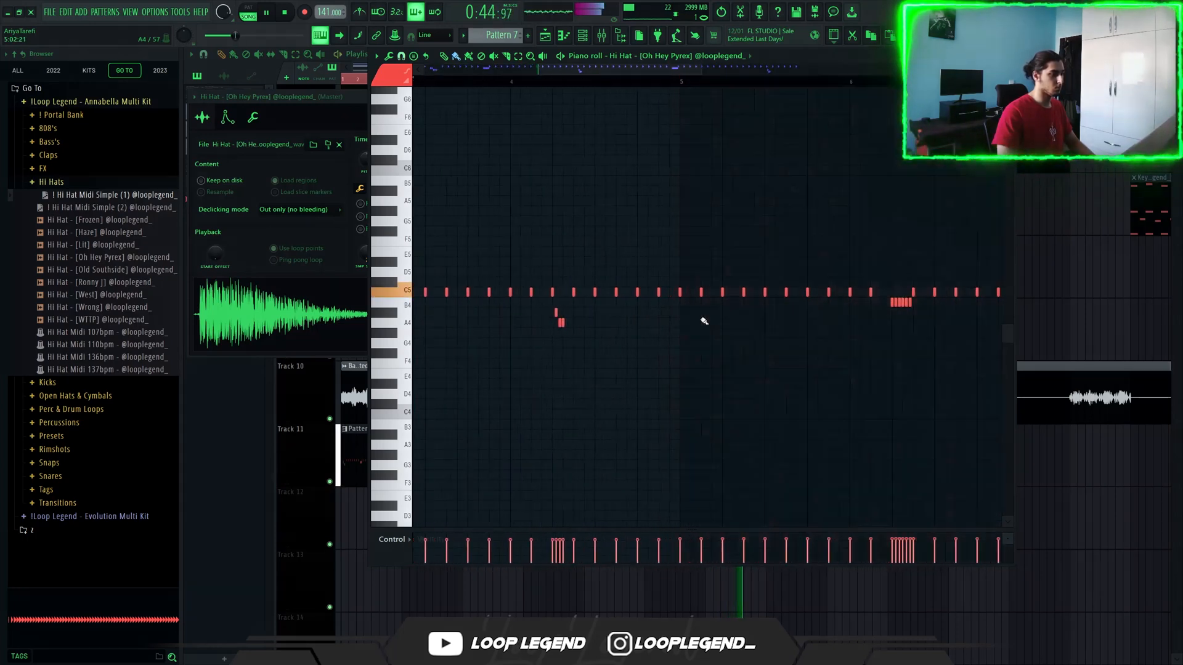
scroll(697, 318, "up", 3)
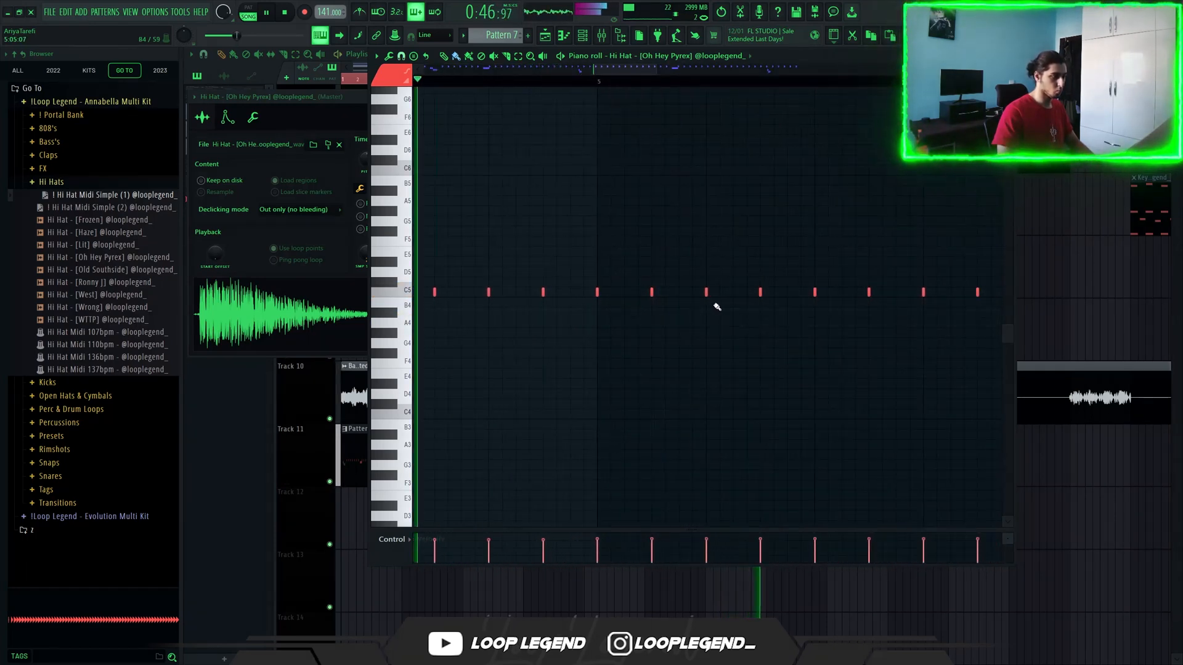
left_click_drag(706, 292, 706, 302)
left_click(720, 302)
left_click(733, 302)
left_click_drag(815, 292, 815, 302)
left_click(828, 302)
left_click(842, 302)
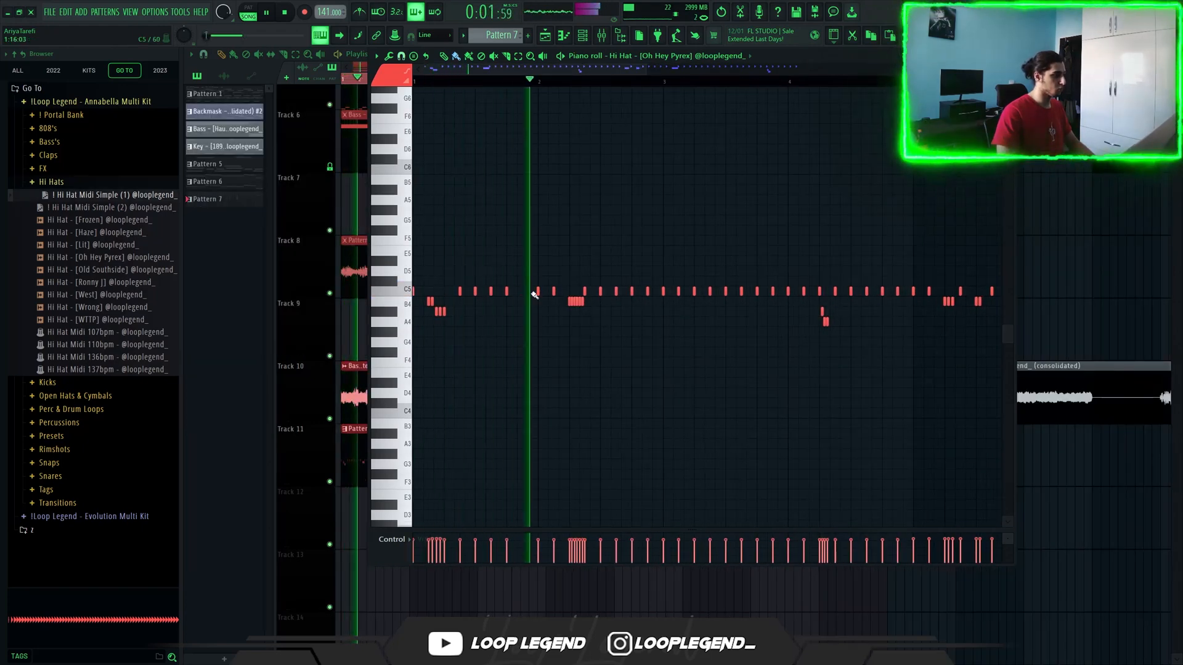
Step: Turn another single C5 hi-hat hit into a short B4 roll
scroll(673, 304, "up", 3)
left_click_drag(658, 292, 650, 302)
left_click_drag(654, 301, 659, 302)
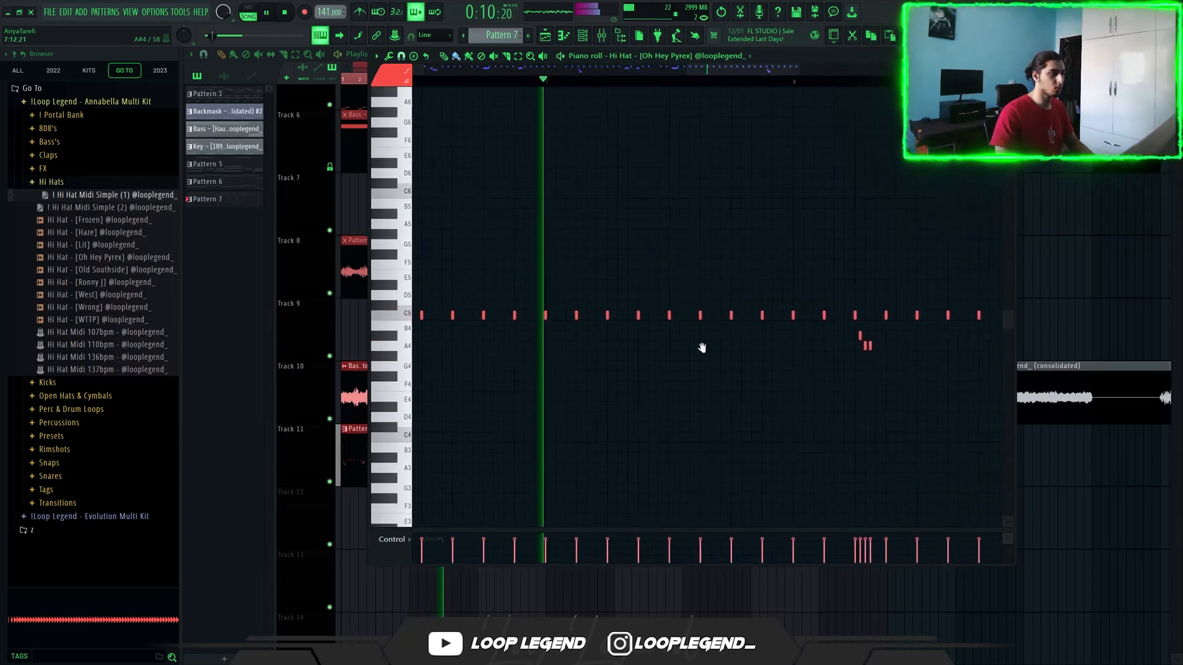
Step: Delete the last C5 hi-hat hit of bar 7 and build a five-note A4 roll in bar 8
left_click_drag(701, 349, 668, 357)
right_click(729, 324)
mouse_move(869, 349)
left_mouse_down()
mouse_move(666, 301)
mouse_move(713, 308)
left_mouse_up()
left_click_drag(718, 307, 733, 308)
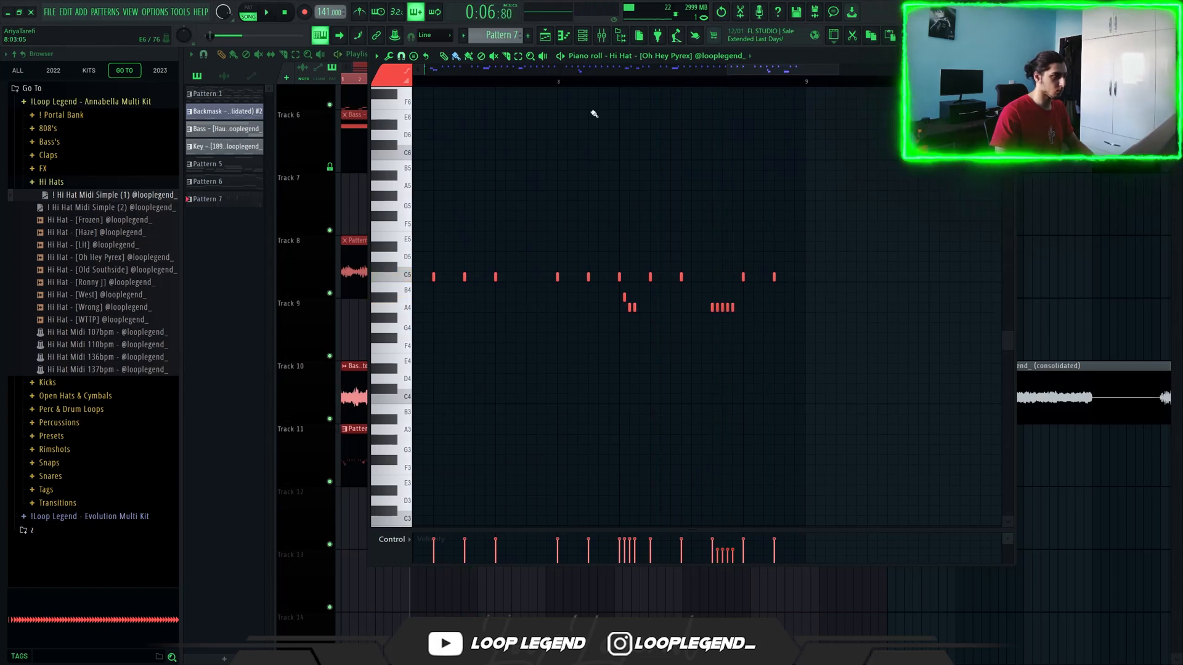
Step: Raise the last hi-hat note of bar 8 by one octave to G3
key("space")
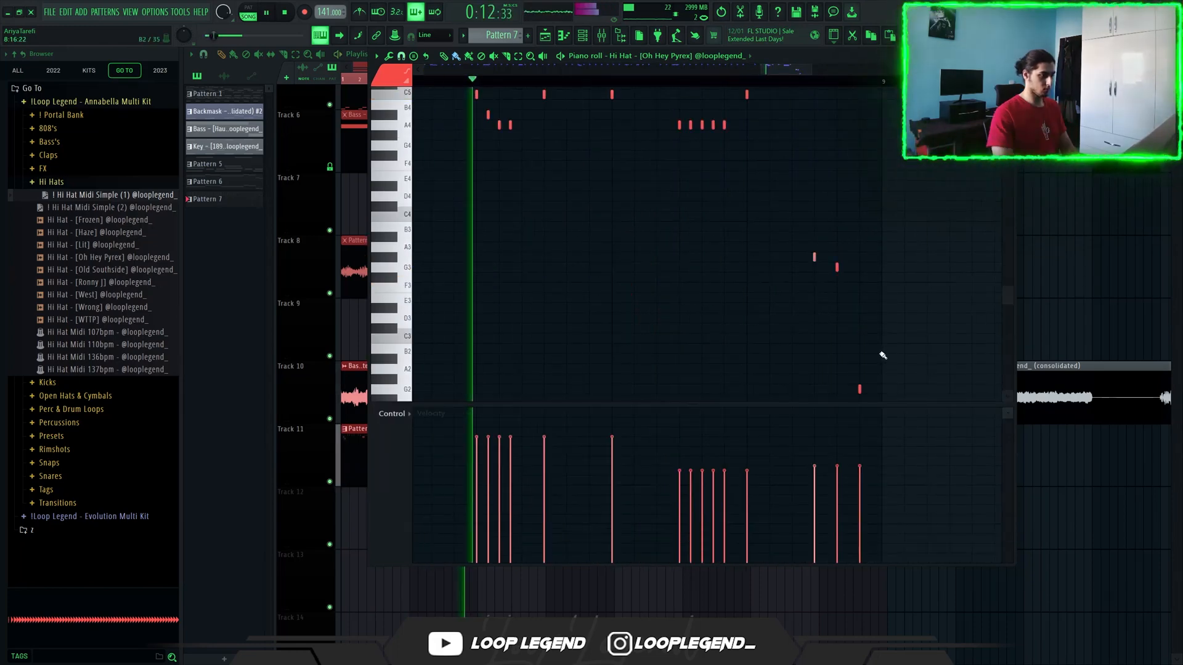
left_click_drag(908, 333, 826, 427)
key("ctrl+Up")
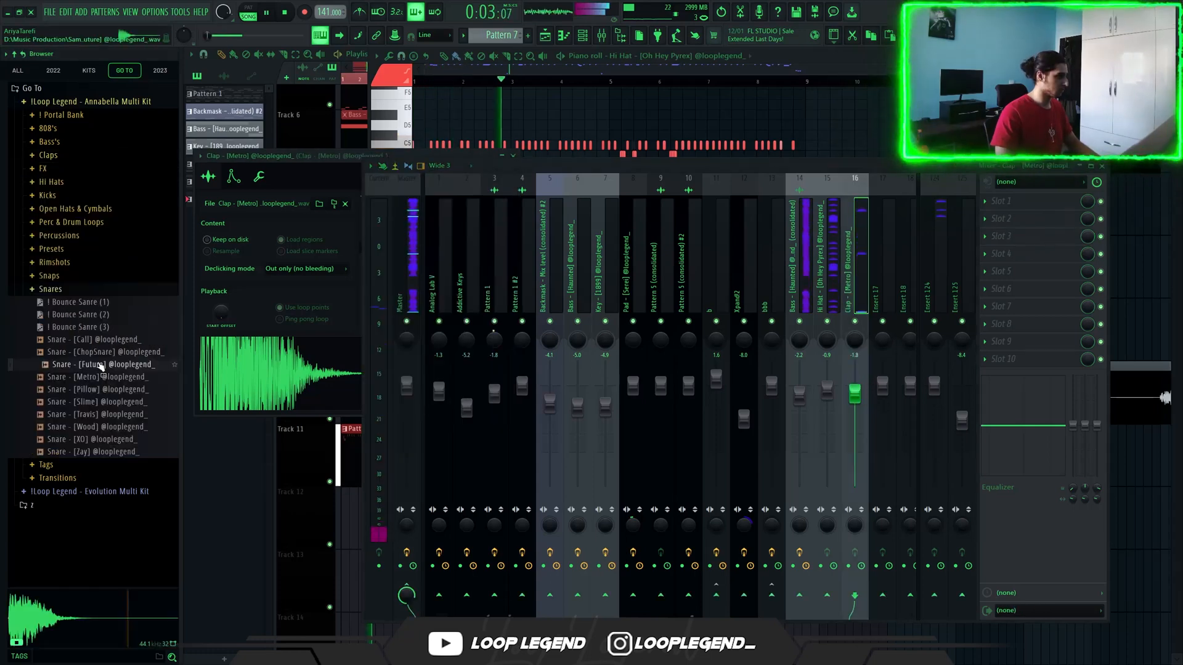
Step: Load Snare - [Future] from the Annabella Multi Kit and route its channel to mixer track 17
middle_click(98, 364)
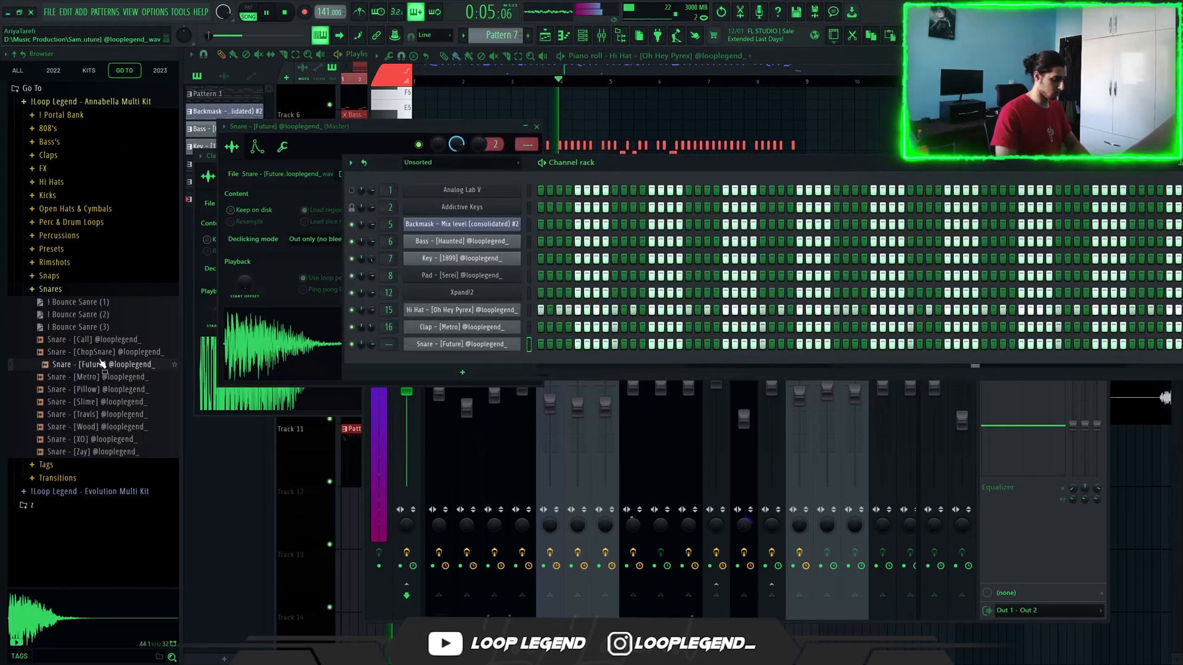
key("ctrl+l")
key("F6")
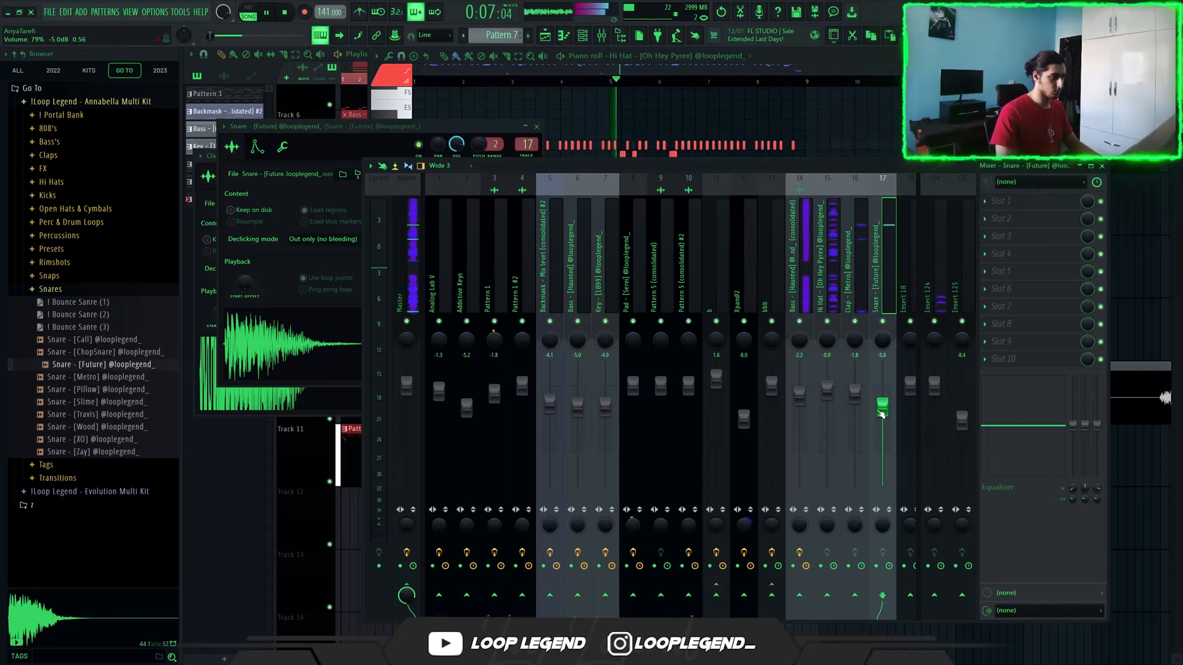
Step: Audition claps from the Annabella Multi Kit and load Clap - [Sunk] as a new channel
left_click(62, 156)
left_click(105, 231)
left_click(114, 268)
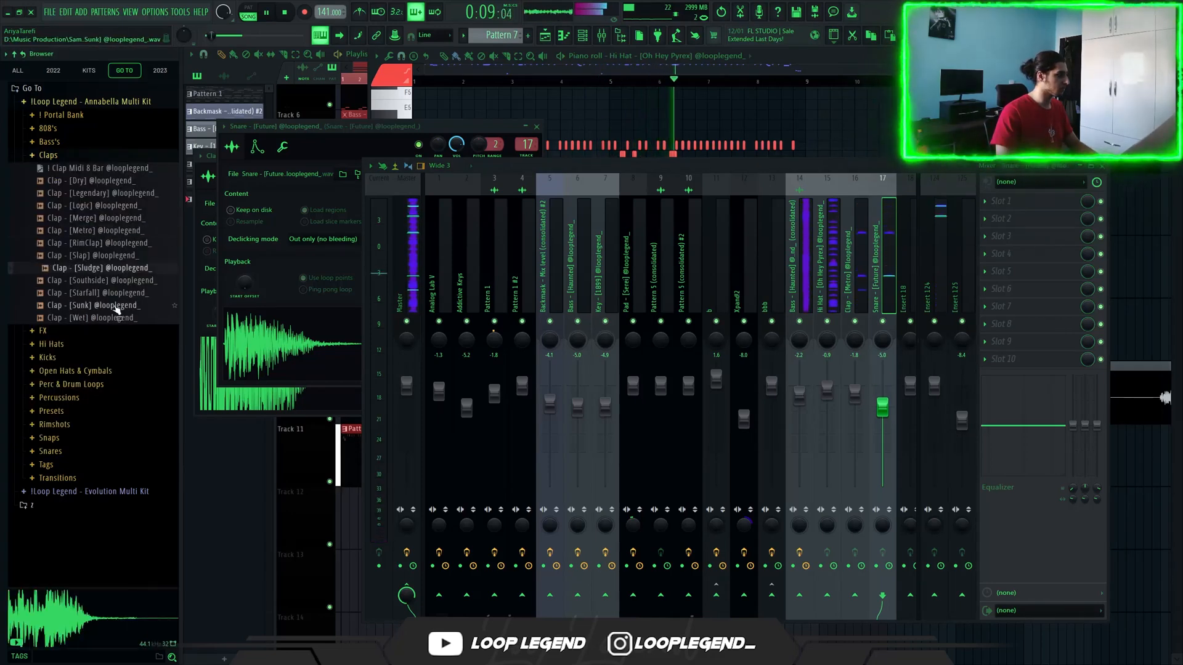
left_click(115, 294)
left_click(120, 306)
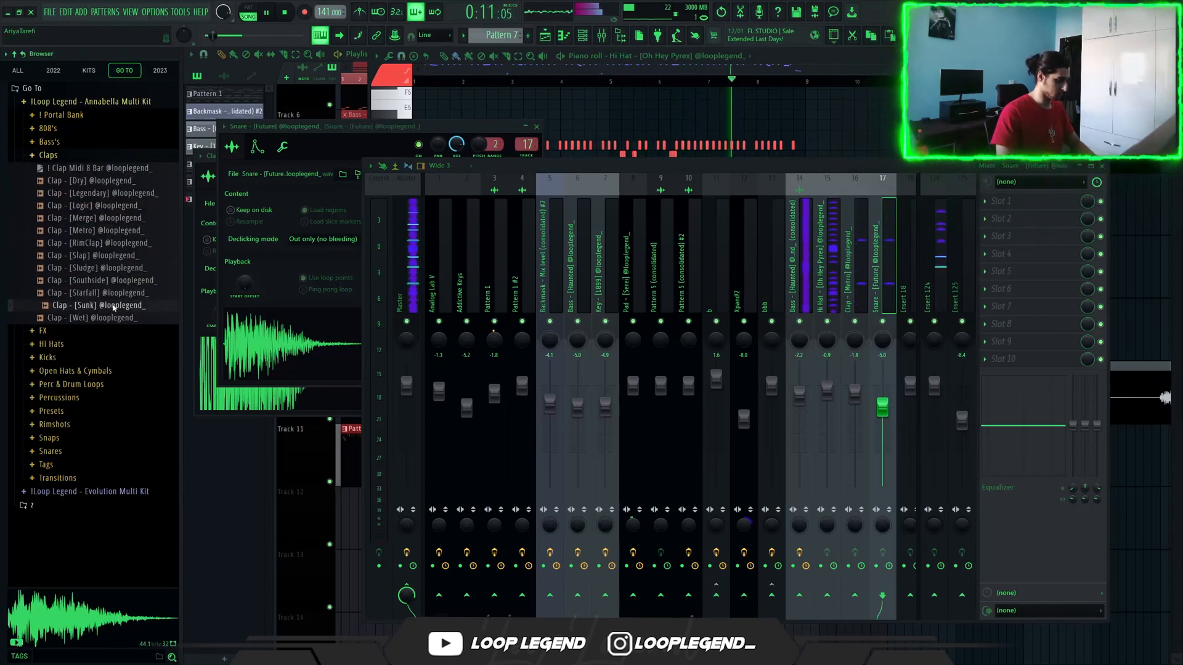
middle_click(114, 308)
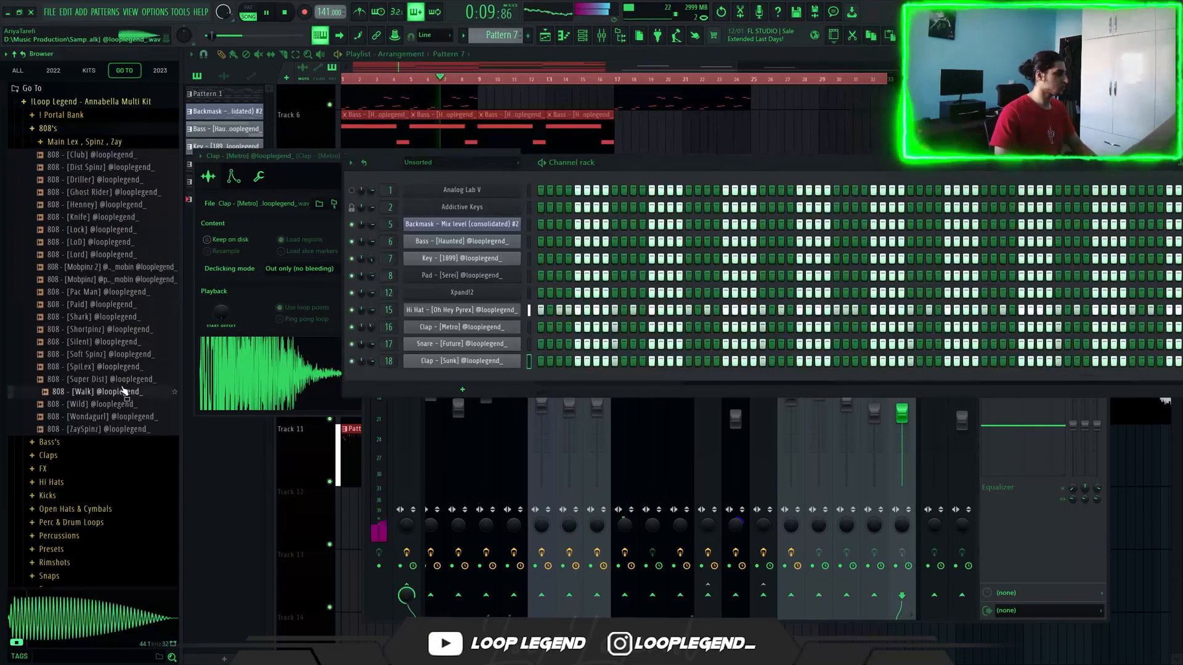
Step: Load 808 - [SpiLex] from the 808's folder and place C#5 notes in bars 2 and 3 of its pattern
left_click(96, 368)
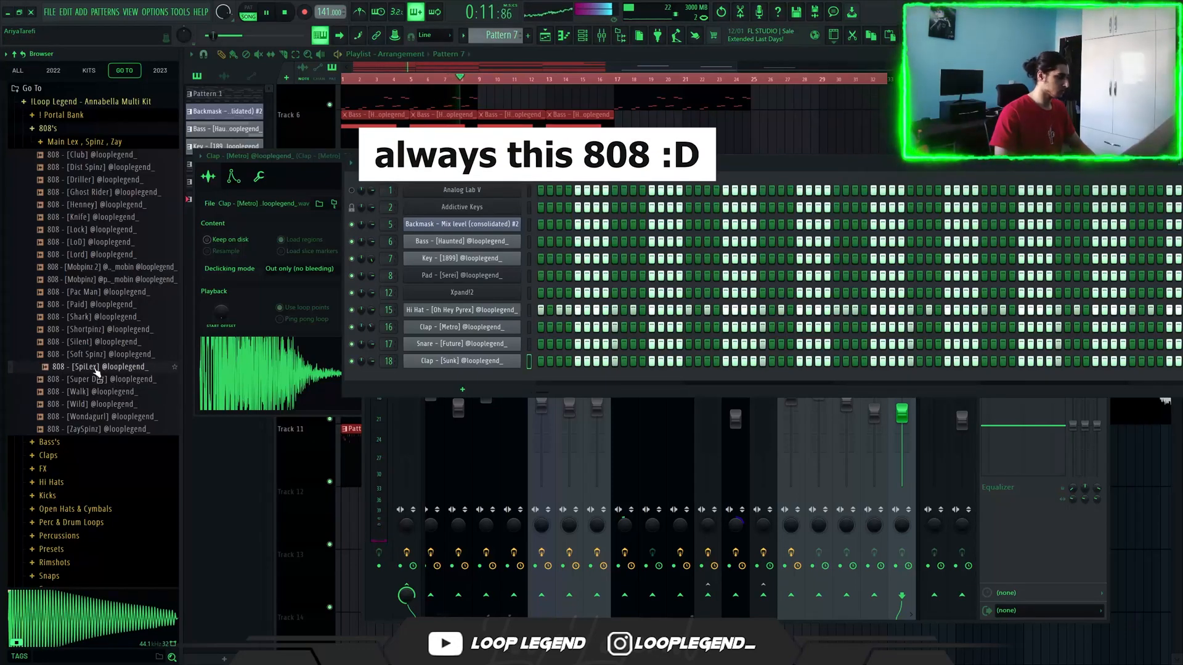
middle_click(96, 366)
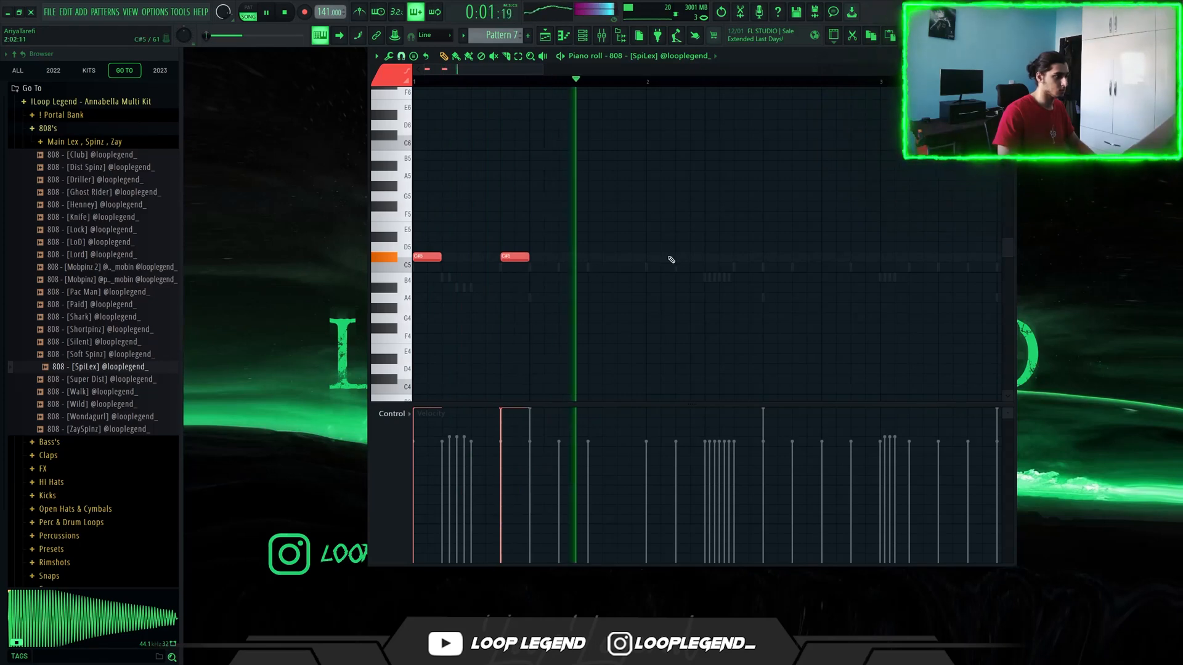
left_click(709, 258)
left_click(883, 258)
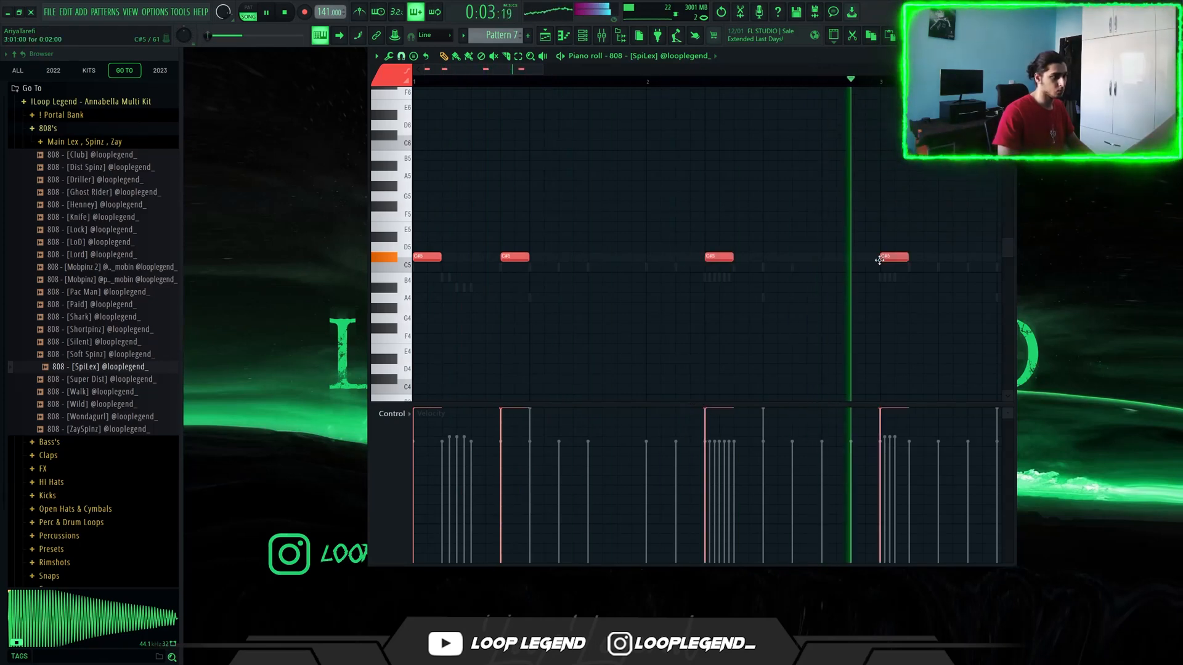
Step: Continue the 808 line with two D#5 notes in bar 3, two E5 notes in bar 4 and one E5 at bar 5
scroll(883, 258, "down", 3)
left_click(620, 238)
key("space")
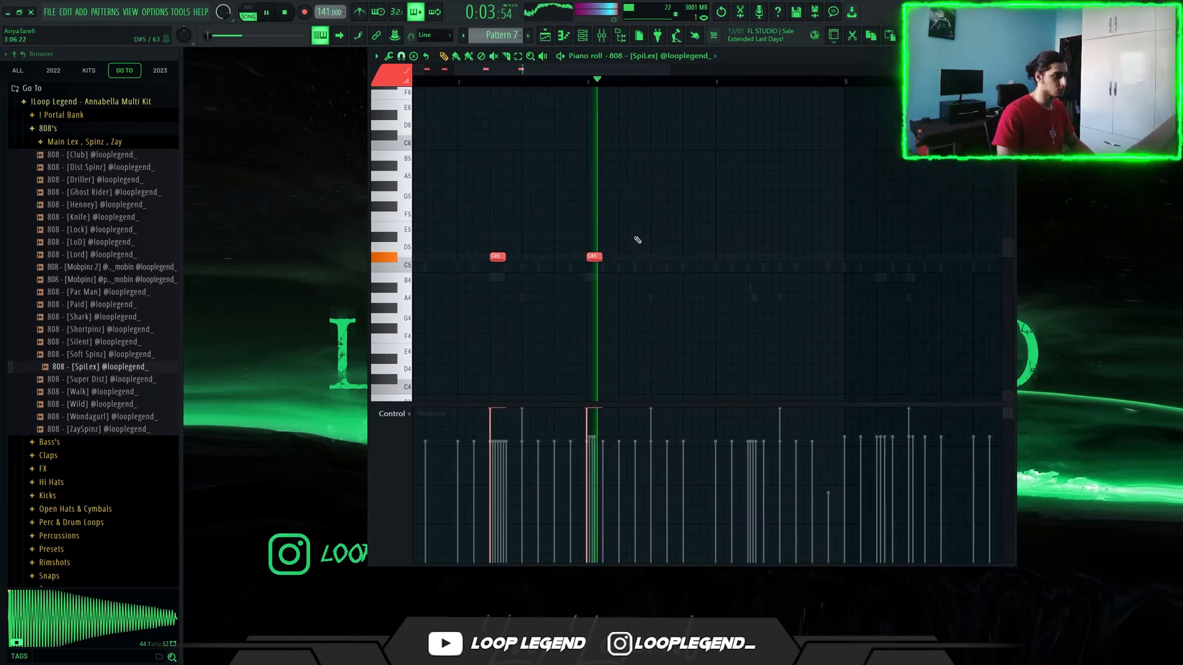
left_click(639, 236)
left_click(687, 237)
left_click(751, 227)
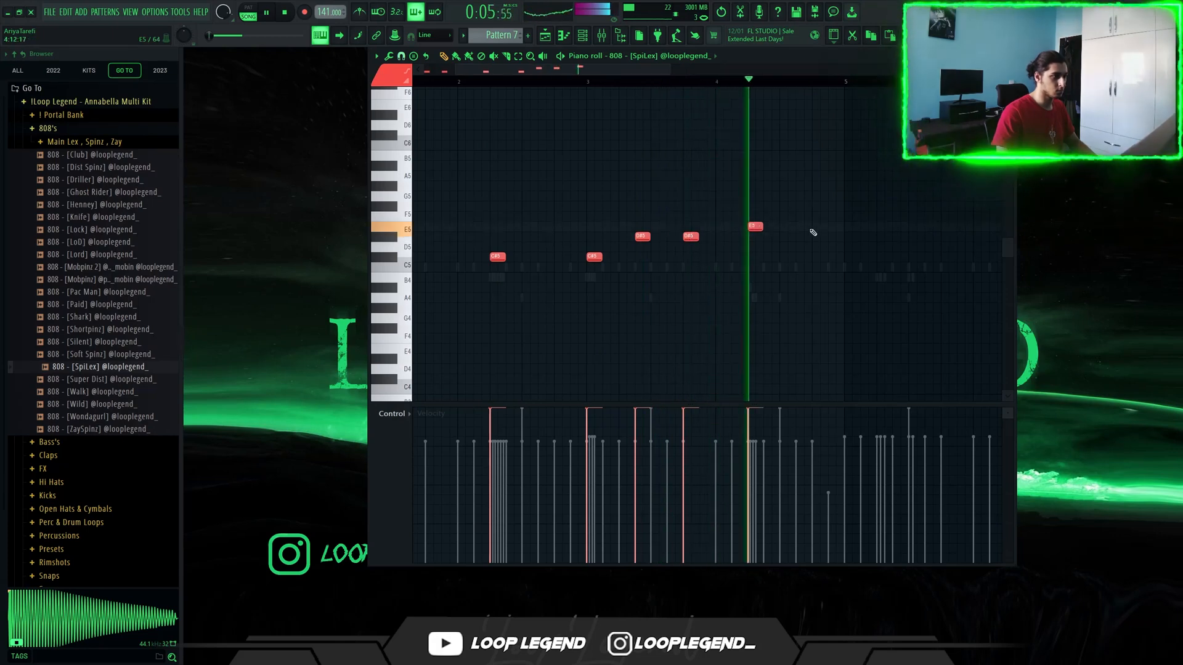
left_click(800, 227)
left_click(832, 237)
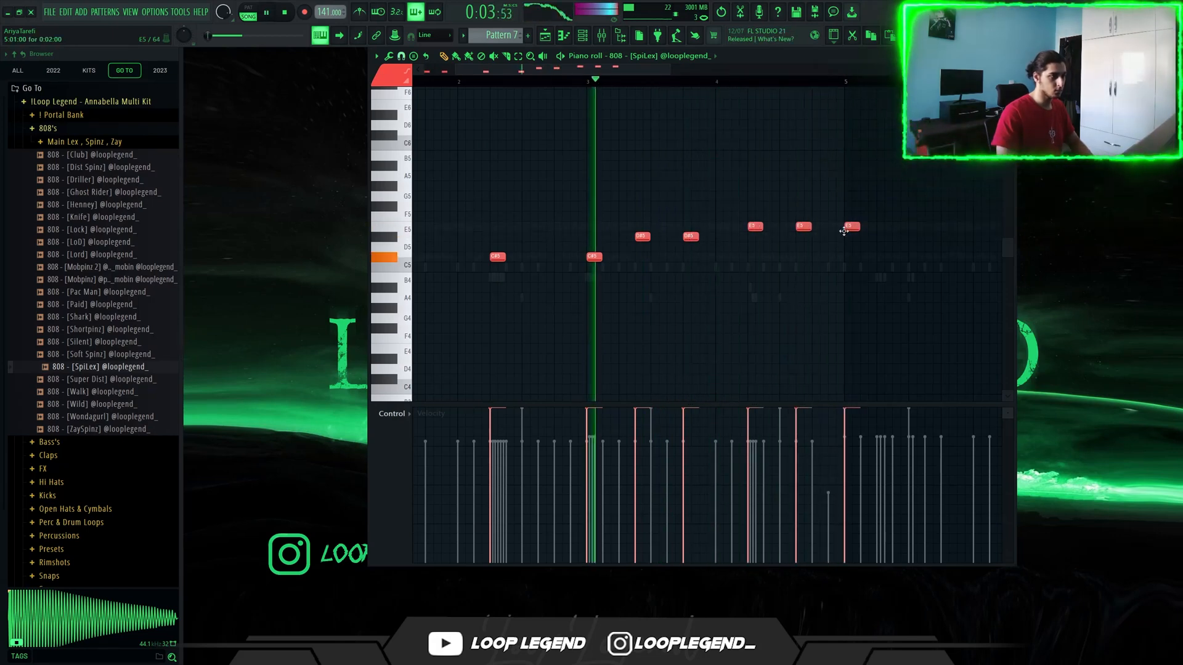
Step: Delete the extra E5 note at bar 5 and duplicate the four-bar 808 phrase into bars 5 to 8
key("ctrl+l")
right_click(850, 227)
scroll(826, 249, "down", 2)
key("ctrl+b")
key("shift+d")
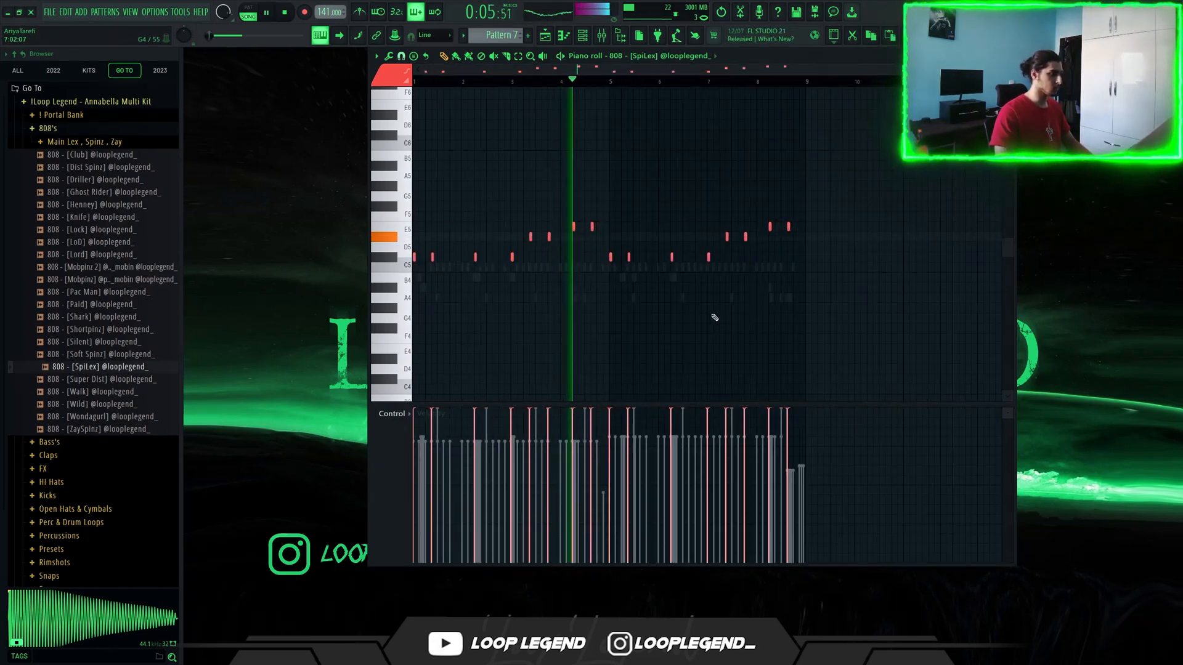
Step: Lower the last four 808 notes in bars 7 and 8 by six semitones, to A4 and A#4
scroll(715, 317, "up", 2)
left_click_drag(841, 192, 684, 262)
key("shift+Down")
key("shift+Down")
key("shift+Down")
key("shift+Down")
key("shift+Down")
key("shift+Down")
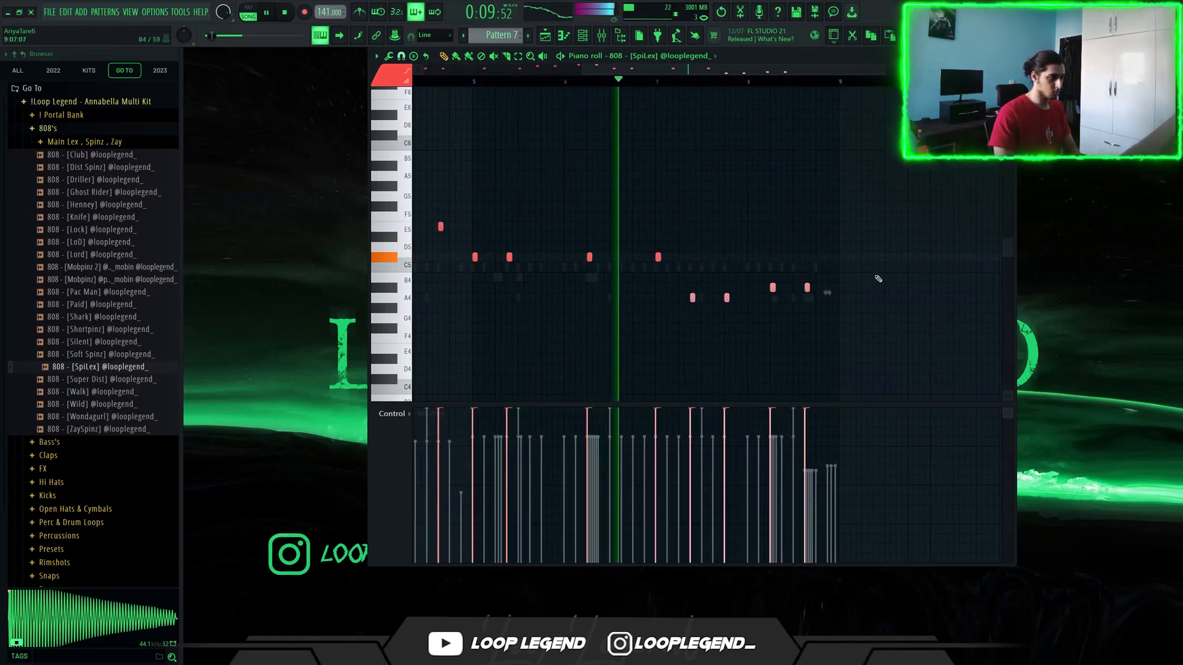
Step: Lower the two 808 notes in bar 8 by two semitones to G#4
left_click_drag(870, 253, 771, 319)
key("shift+Down")
key("shift+Down")
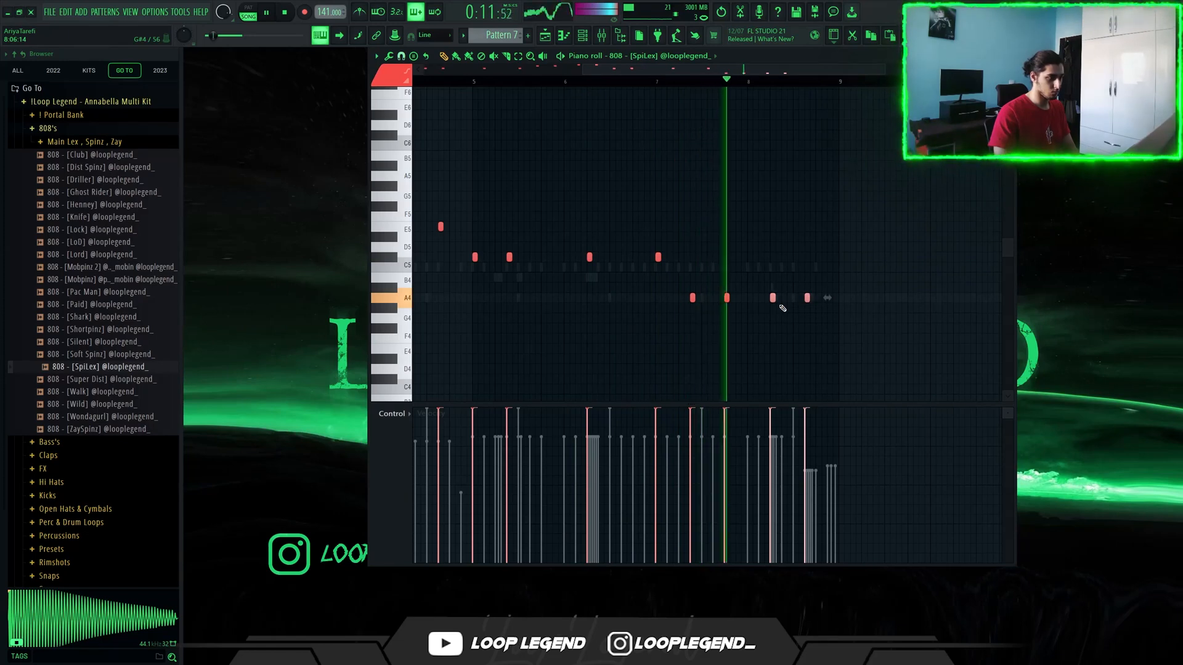
key("shift+Down")
left_click_drag(856, 321, 656, 278)
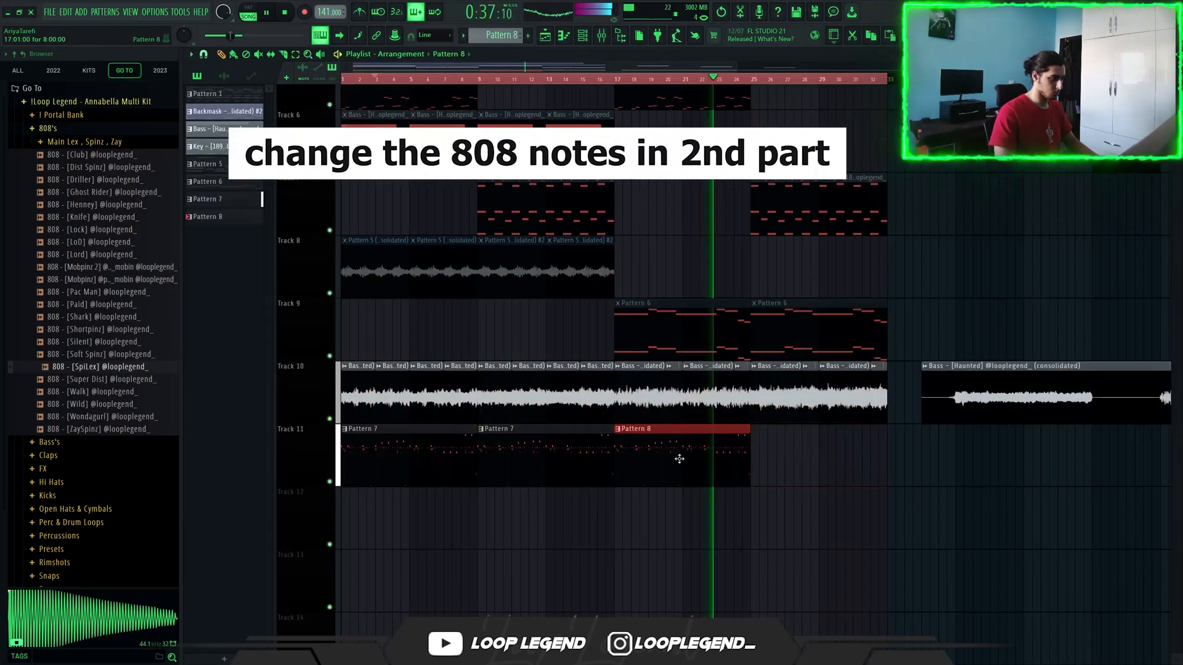
Step: Place another Pattern 8 clip at bar 25 on Track 11 and lower the last four 808 notes of bars 3 and 4 by two semitones
left_click_drag(855, 452, 820, 453)
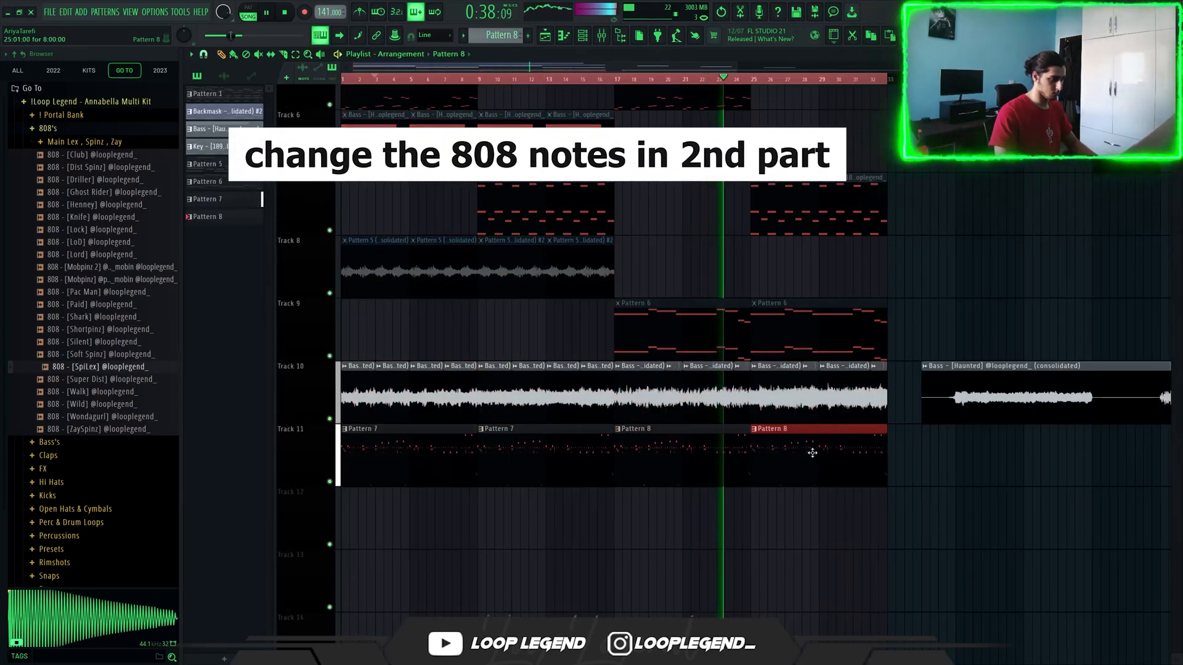
double_click(812, 453)
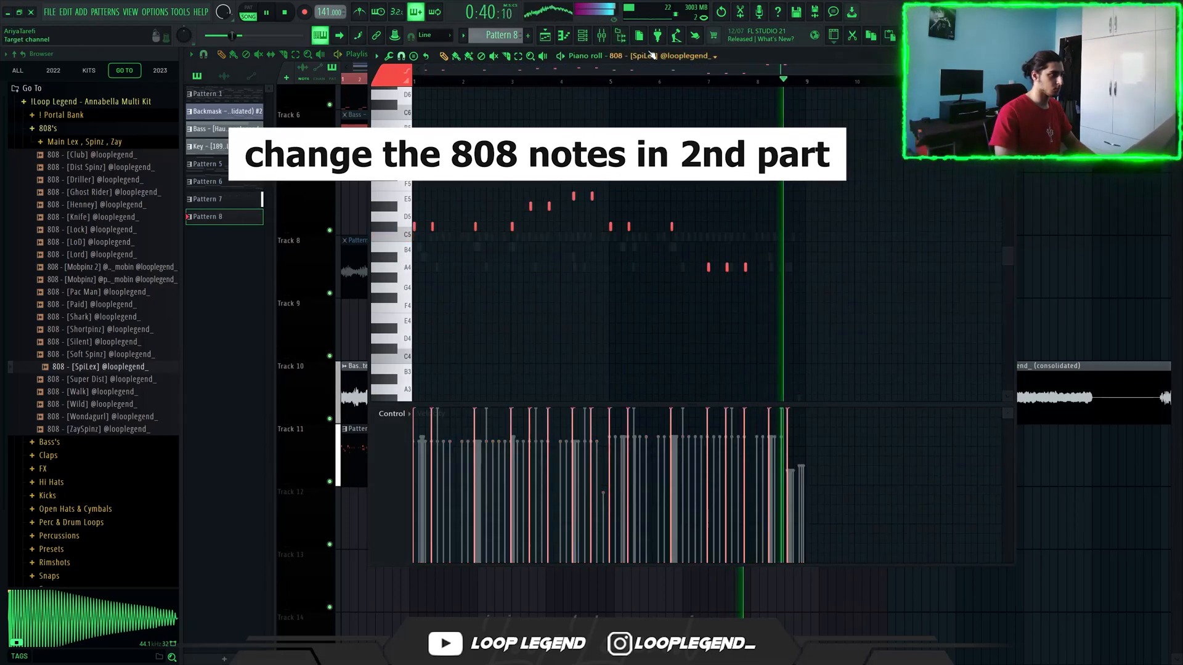
left_click_drag(602, 164, 528, 211)
key("shift+Down")
key("shift+Down")
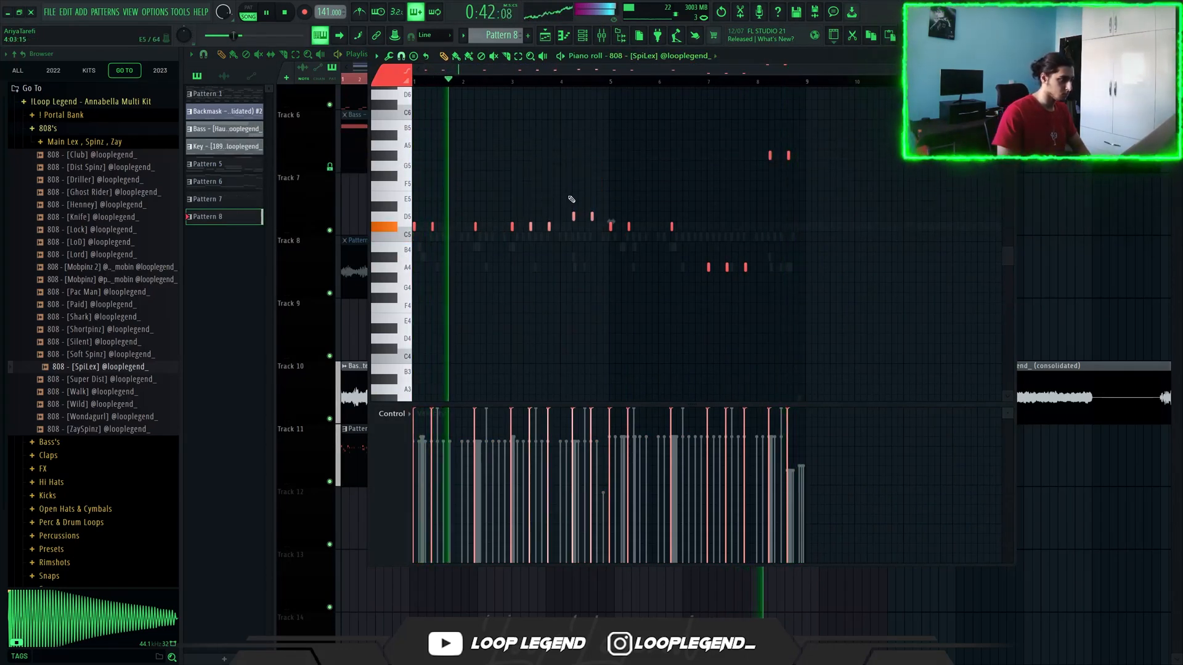
Step: Lower the two bar 4 808 notes in Pattern 8 by five semitones to A4
mouse_move(608, 191)
left_mouse_down()
mouse_move(601, 212)
mouse_move(562, 222)
left_mouse_up()
key("shift+Down")
key("shift+Down")
key("shift+Down")
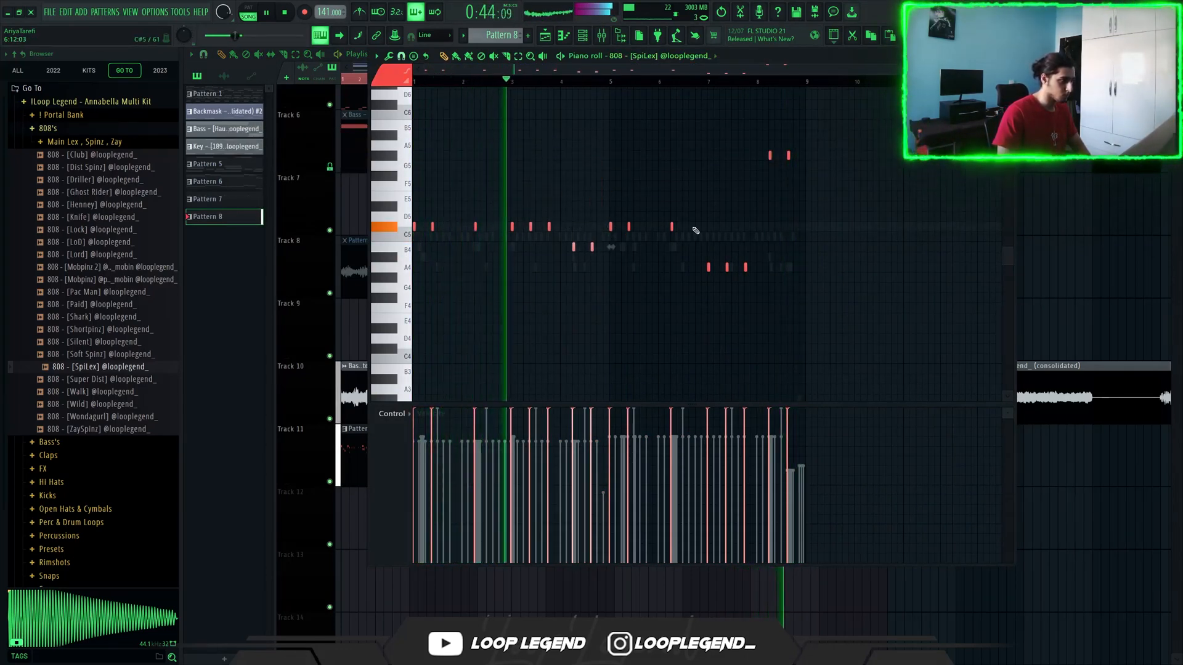
key("shift+Down")
key("shift+Down")
Step: Raise the three A4 808 notes in bar 7 of Pattern 8 to C#5
left_click_drag(796, 233, 698, 304)
key("shift+Up")
key("shift+Up")
key("shift+Up")
key("shift+Up")
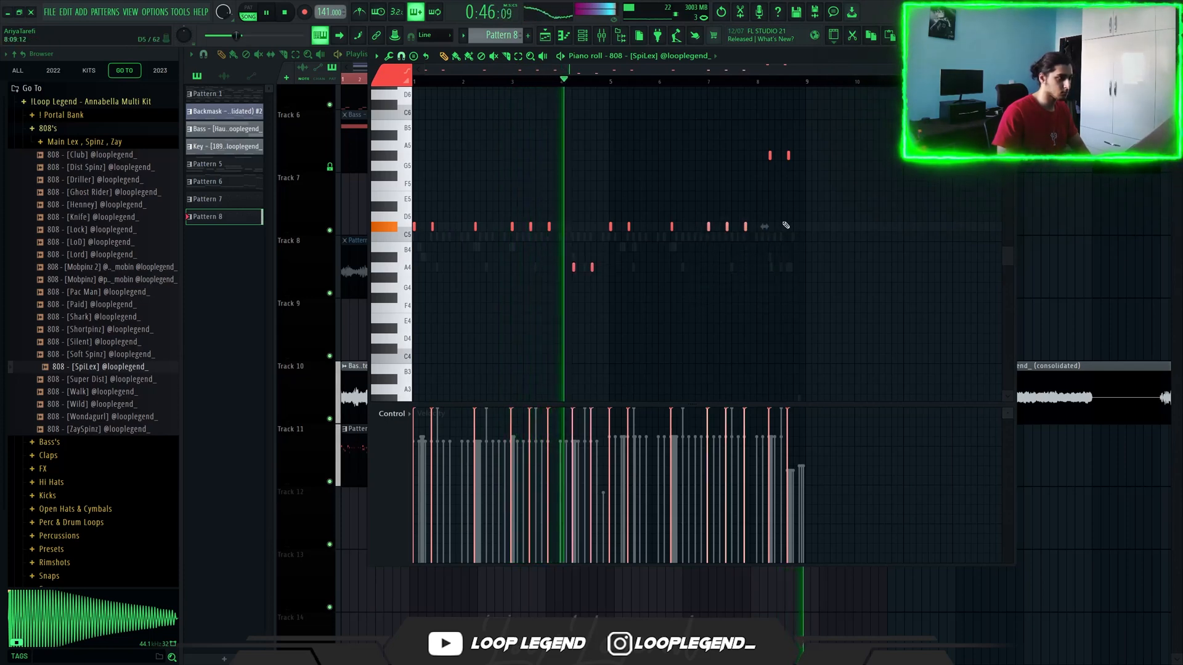
Step: Transpose the last two 808 notes in bar 8 down an octave and up five semitones to C#5
left_click_drag(831, 130, 756, 162)
key("ctrl+Down")
key("shift+Up")
key("shift+Up")
key("shift+Up")
key("shift+Up")
key("shift+Up")
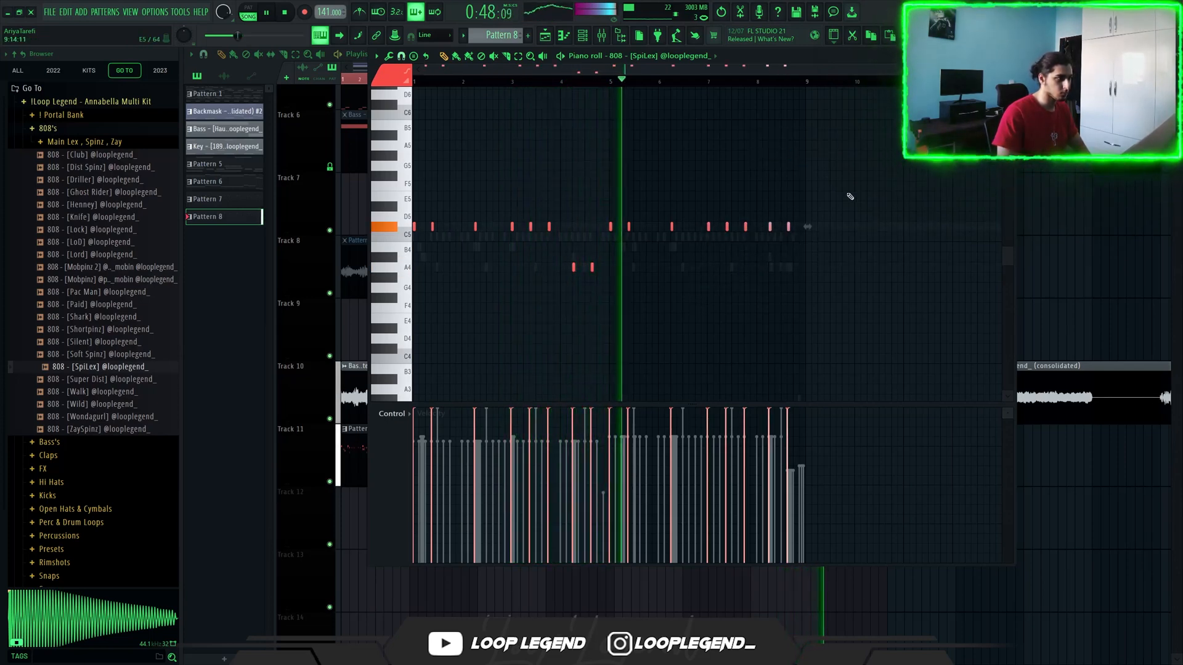
Step: Lower the two bar 8 808 notes by four semitones to A4 and add another A4 between them
mouse_move(850, 197)
left_mouse_down()
mouse_move(784, 230)
mouse_move(770, 255)
left_mouse_up()
key("shift+Down")
key("shift+Down")
key("shift+Down")
key("shift+Down")
scroll(786, 217, "up", 3)
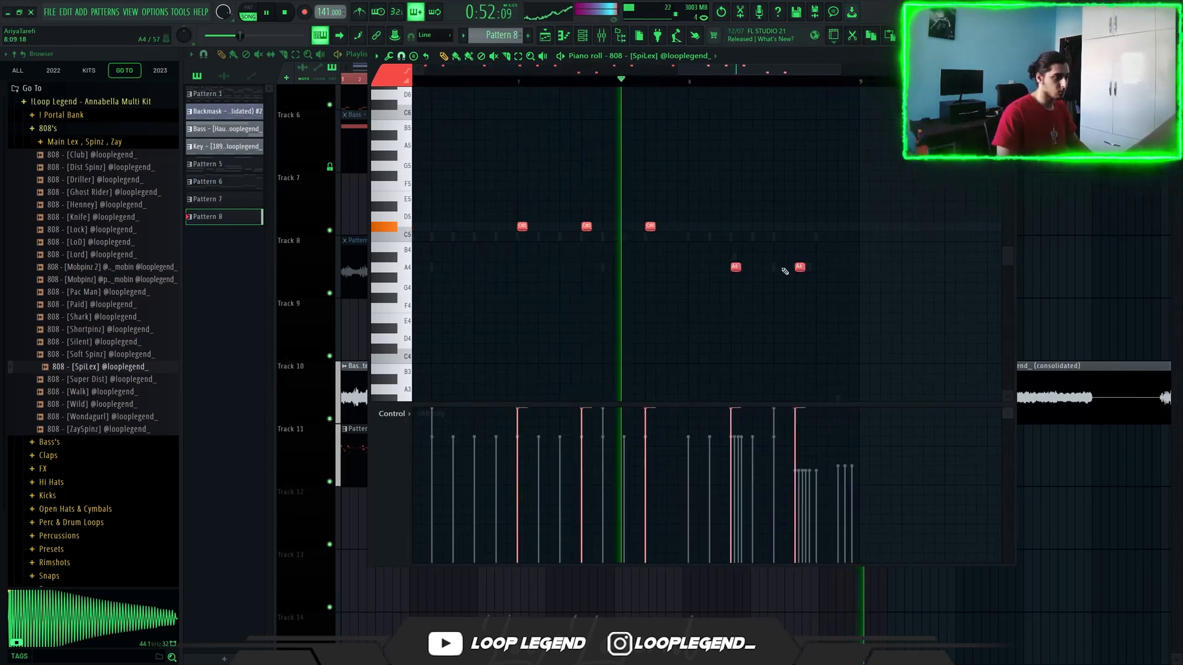
left_click(758, 267)
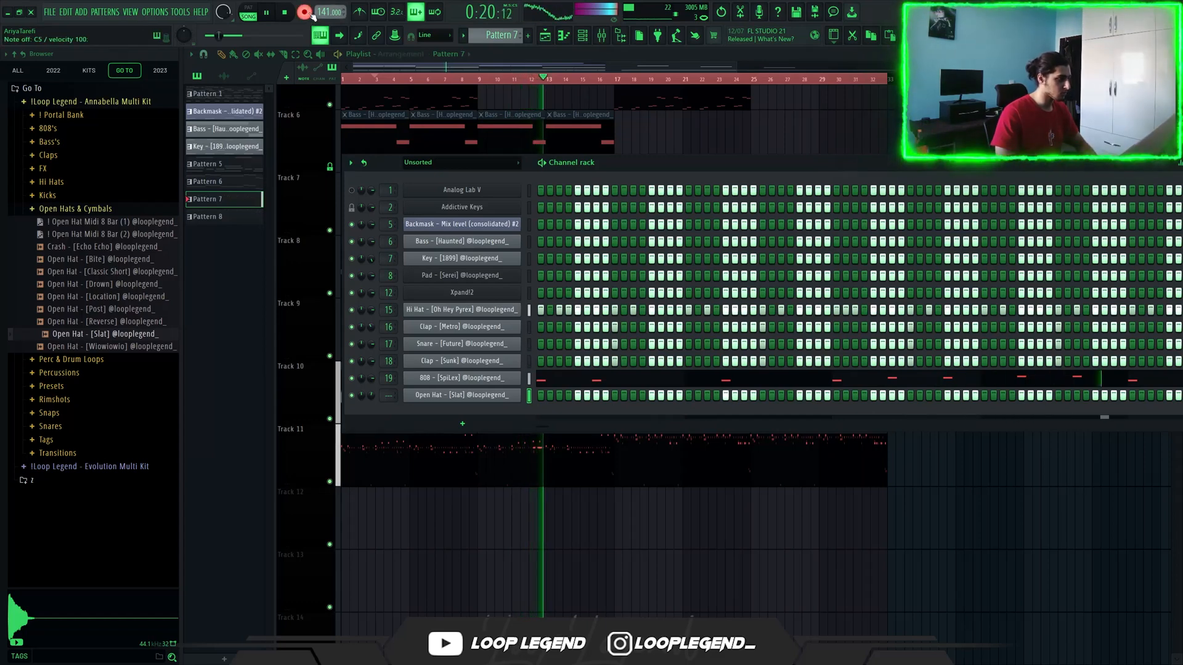
Step: Quantize the recorded Open Hat - [Slat] notes and duplicate the first four bars into bars 5 to 8
key("F7")
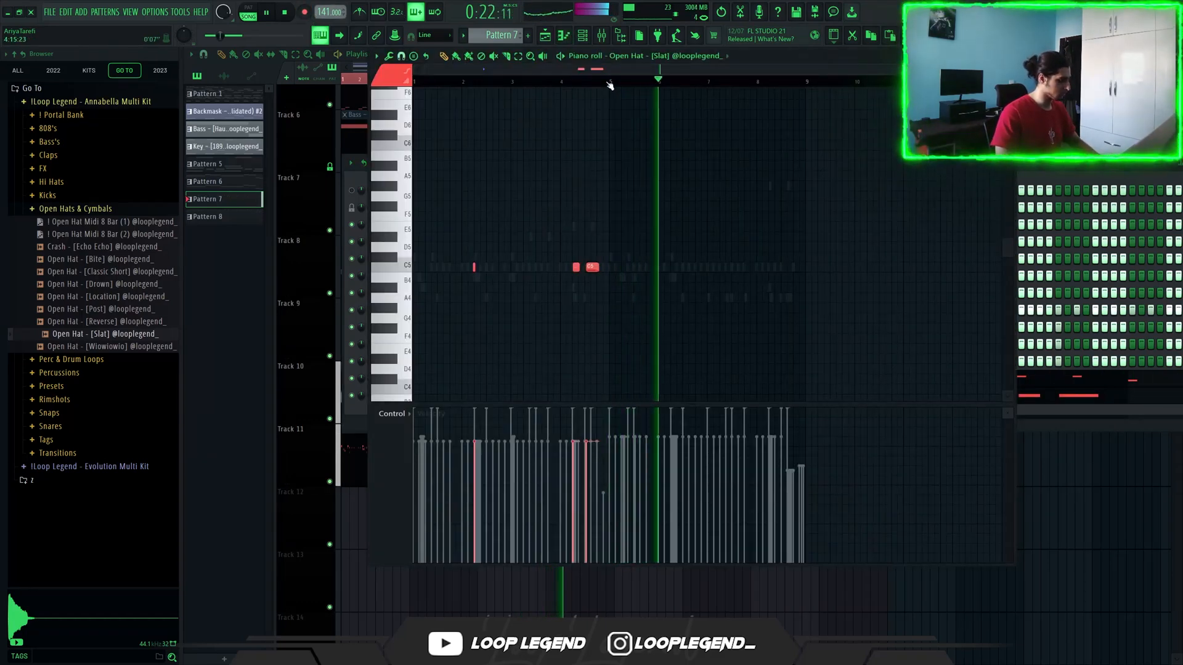
key("ctrl+q")
key("ctrl+a")
left_click_drag(675, 84, 615, 90)
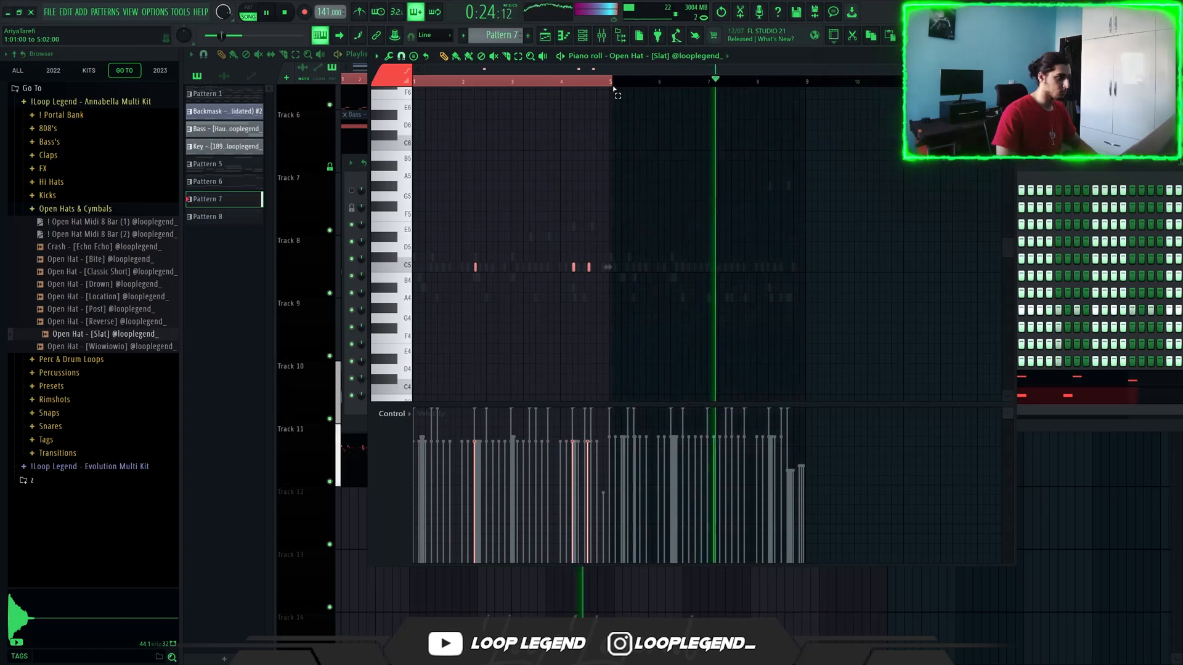
key("ctrl+b")
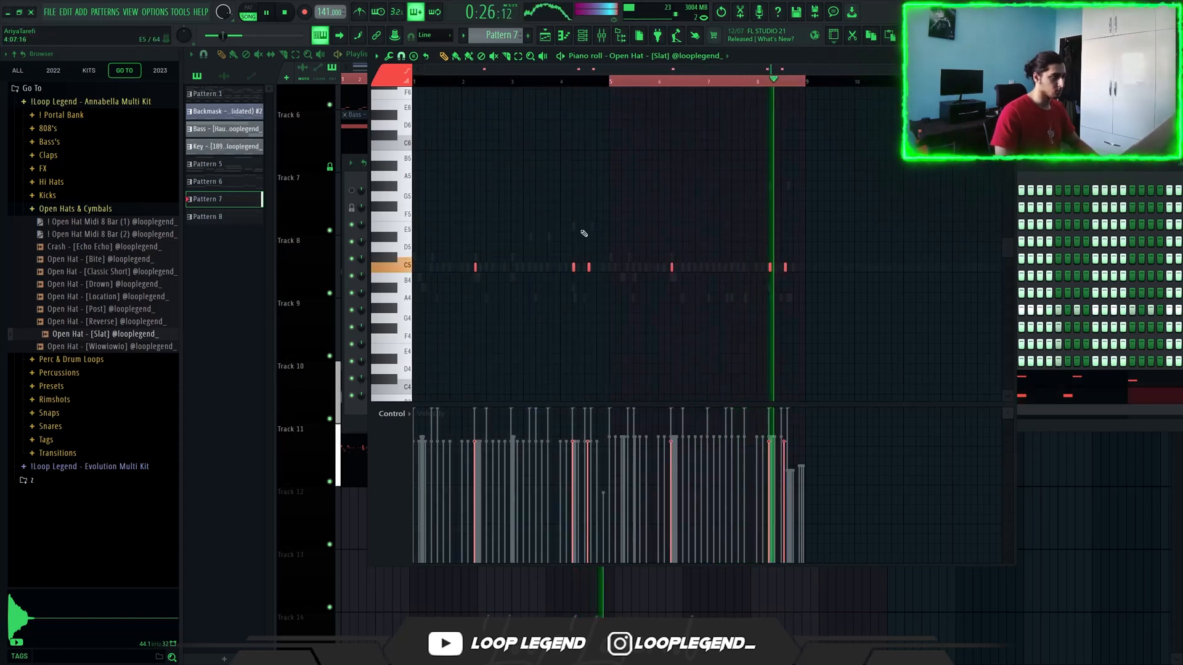
Step: Move the second open hat note of bar 4 one step earlier
scroll(610, 289, "up", 5)
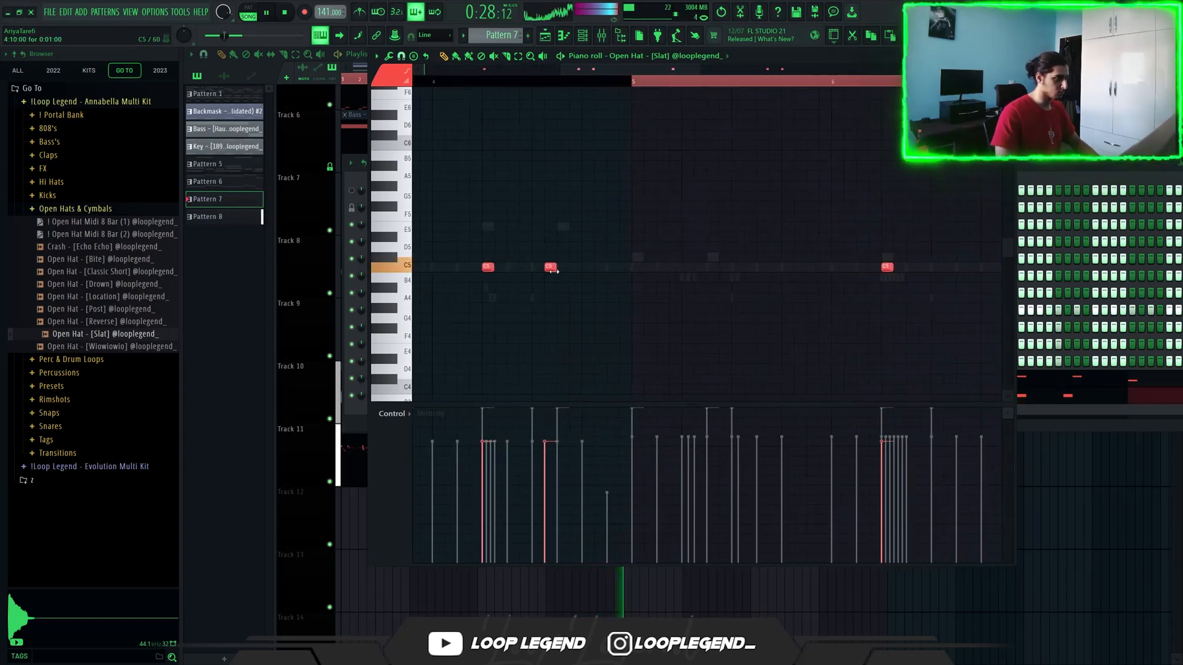
left_click_drag(550, 269, 540, 270)
scroll(697, 272, "down", 5)
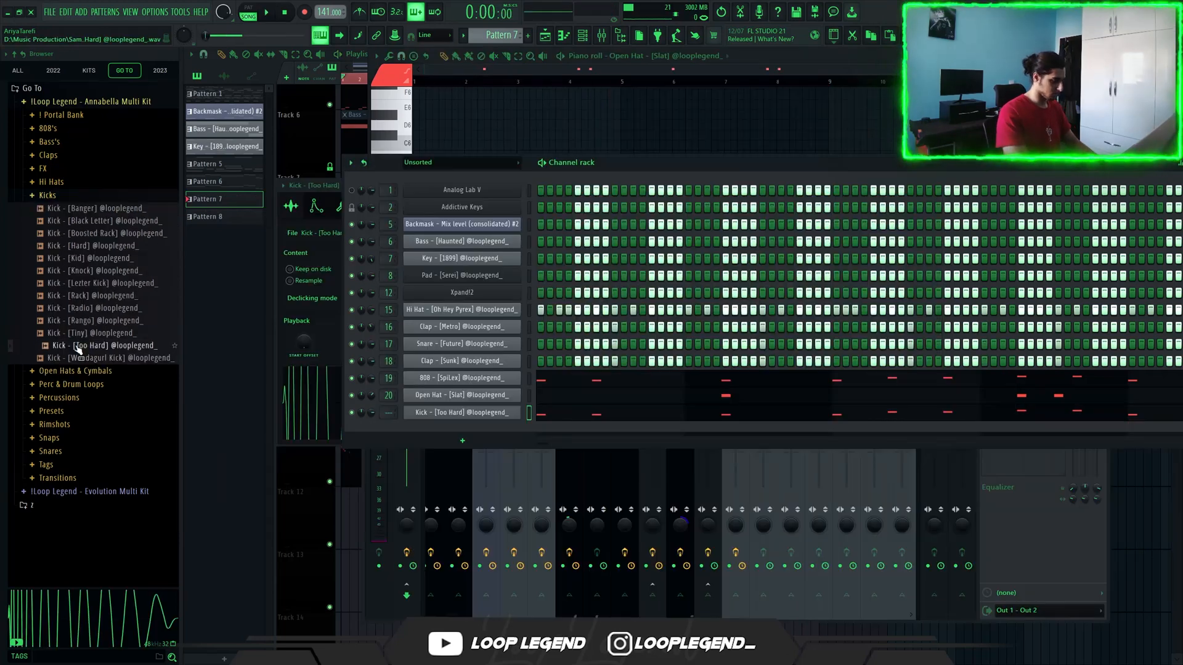
Step: Put all Kick - [Too Hard] notes on C5 and lower the kick's mixer track to about -0.9 dB
key("F7")
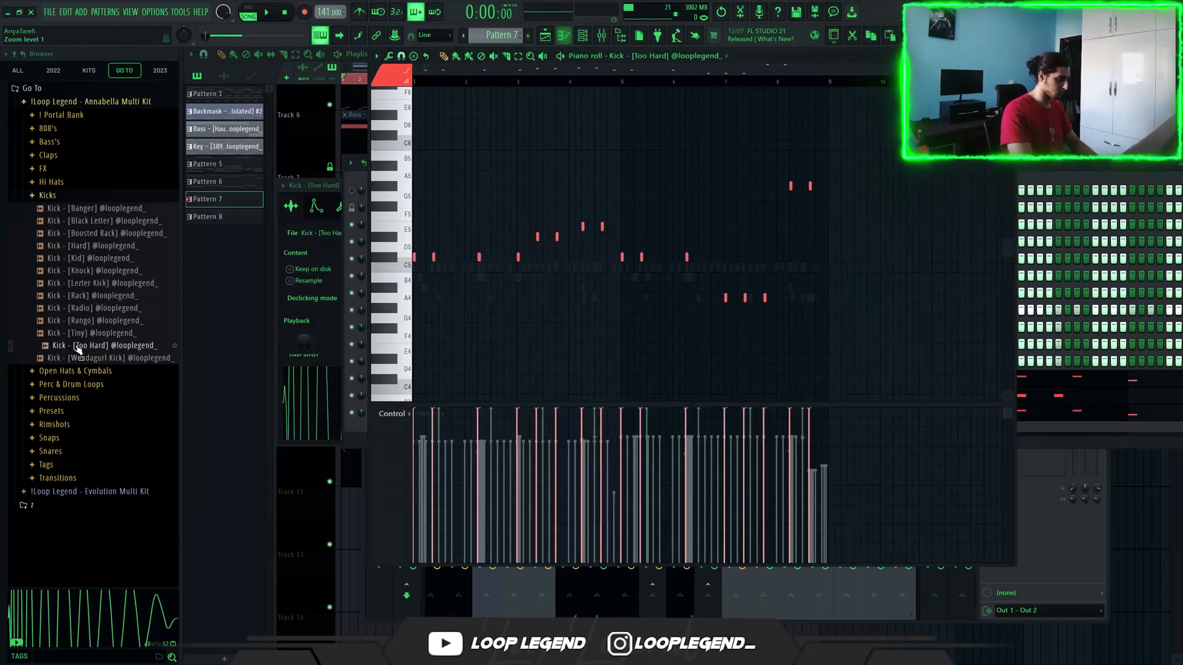
key("space")
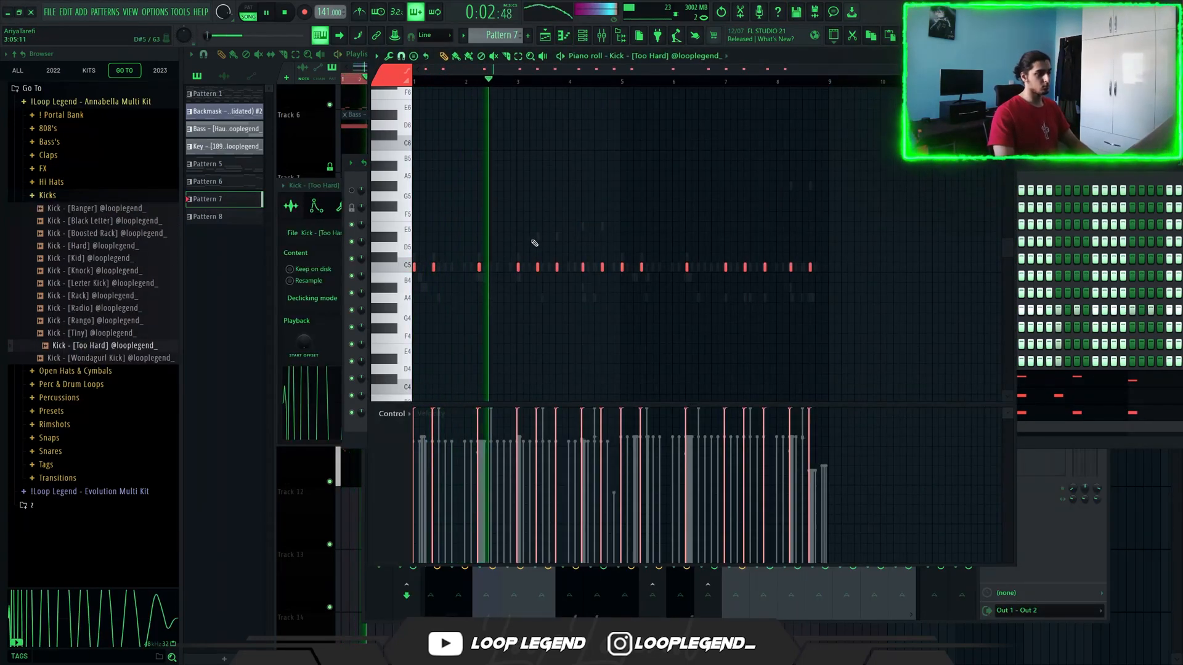
key("F6")
key("F9")
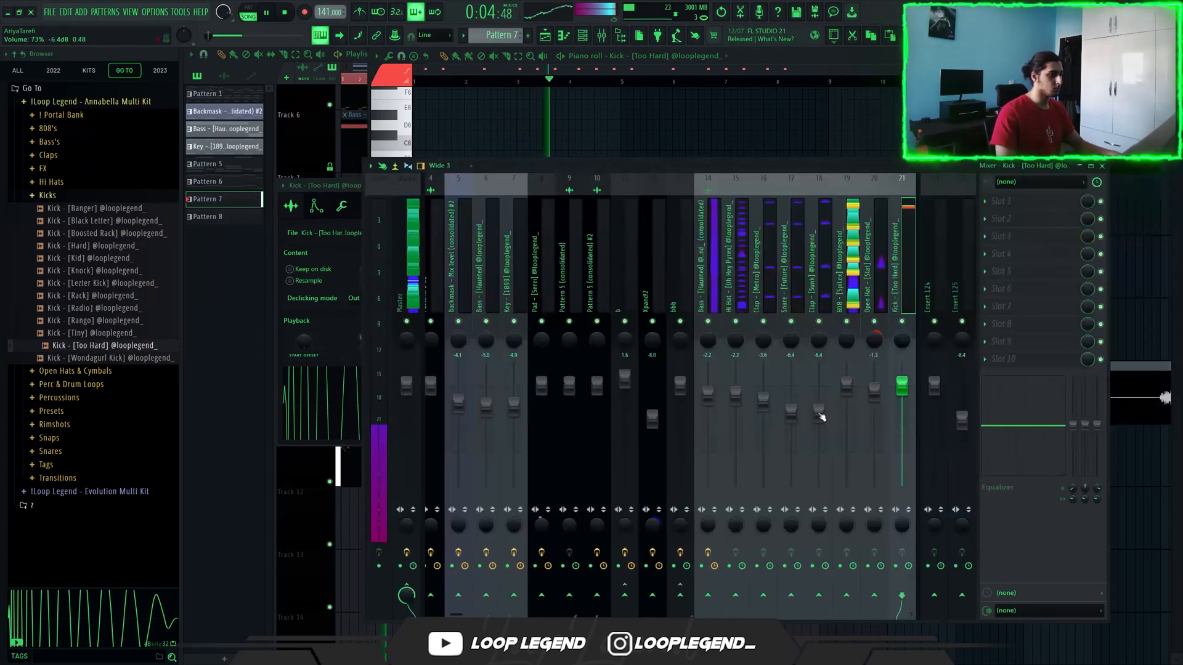
left_click_drag(905, 405, 905, 403)
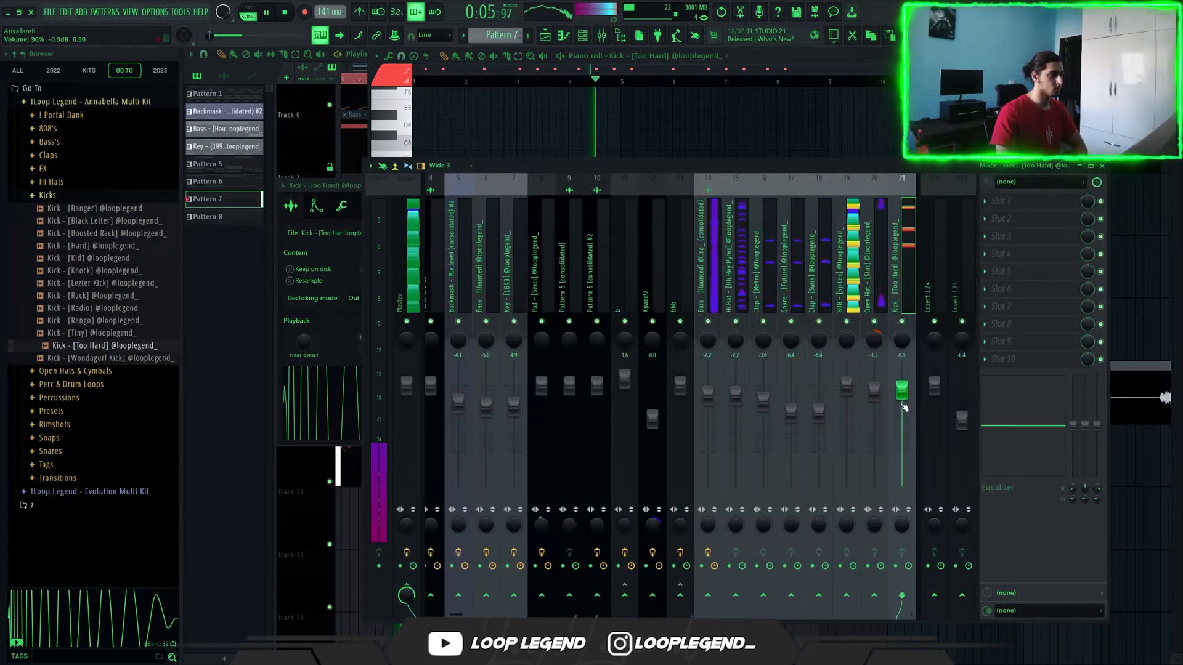
Step: Disable Fruity soft clipper on the master and add Fruity Limiter in slot 1 with the 01 master preset
left_click(412, 278)
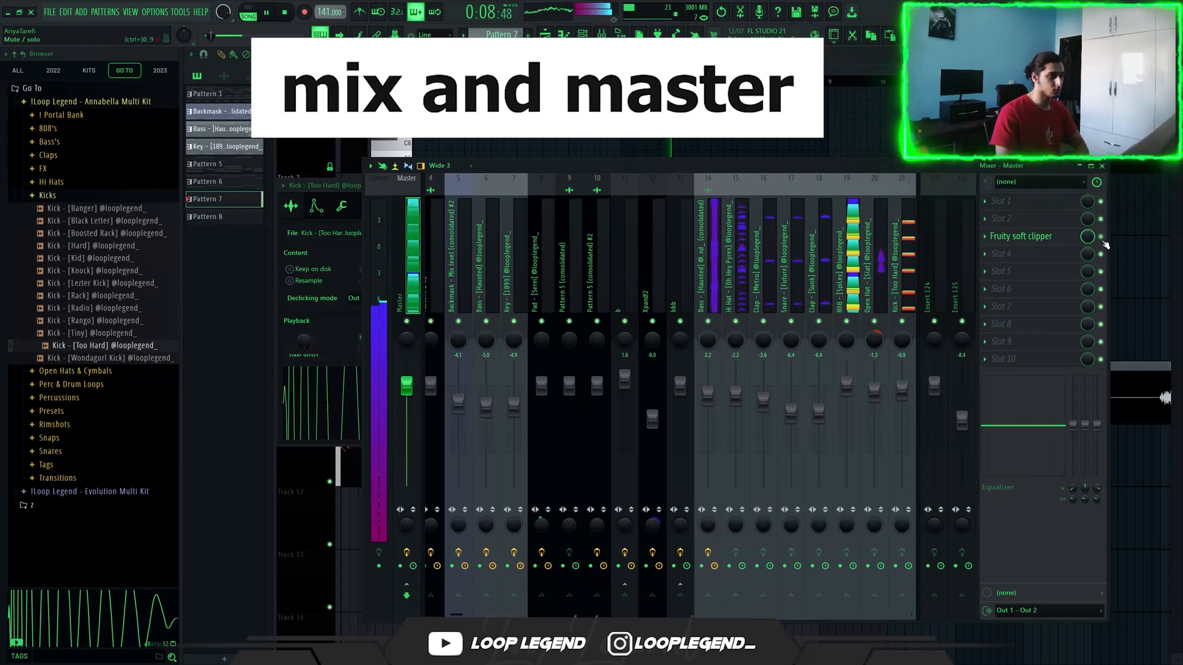
left_click(666, 168)
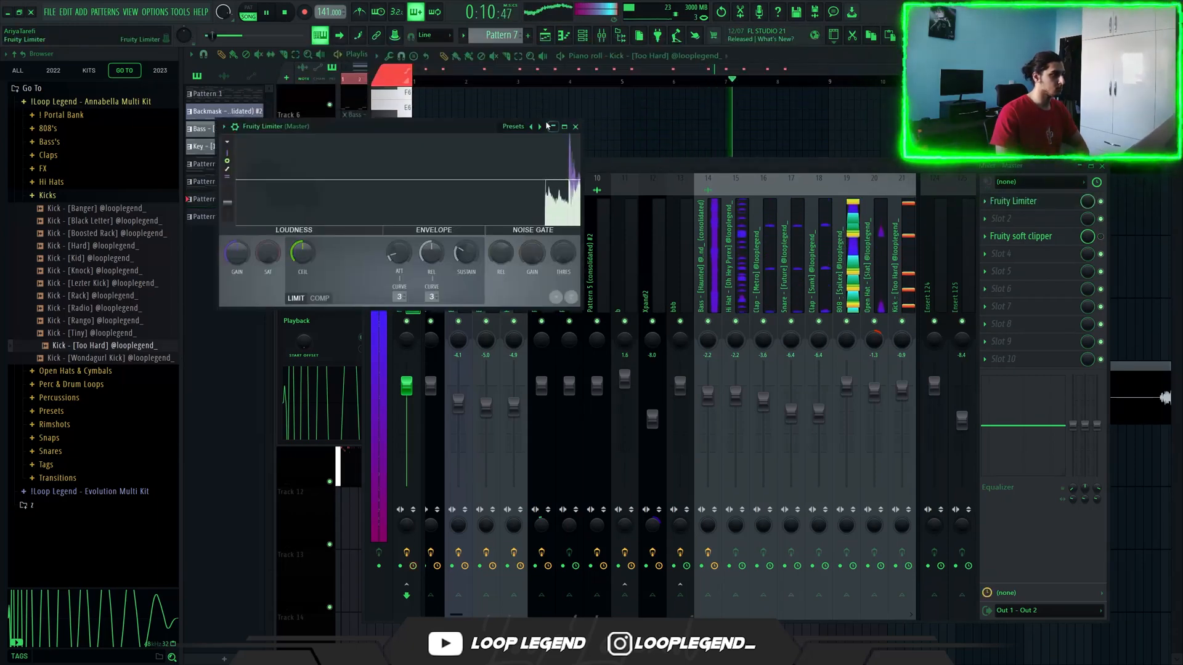
left_click(541, 126)
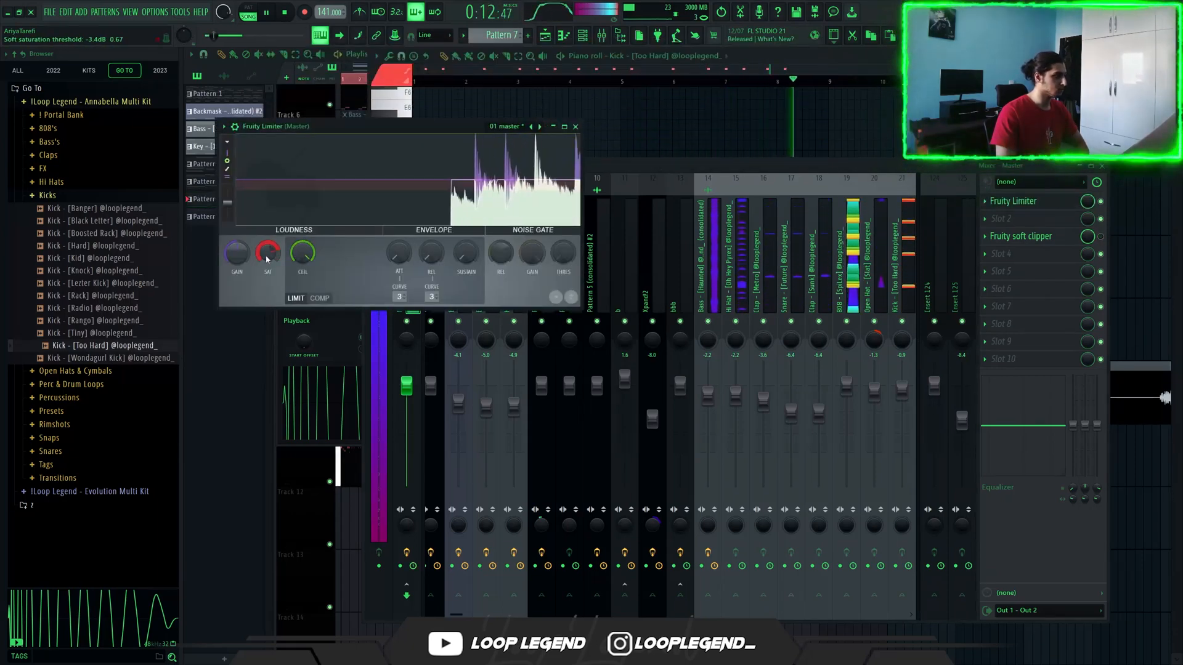
Step: Raise the Fruity Limiter gain on the master to about 1.9 dB and close the limiter
scroll(241, 254, "up", 3)
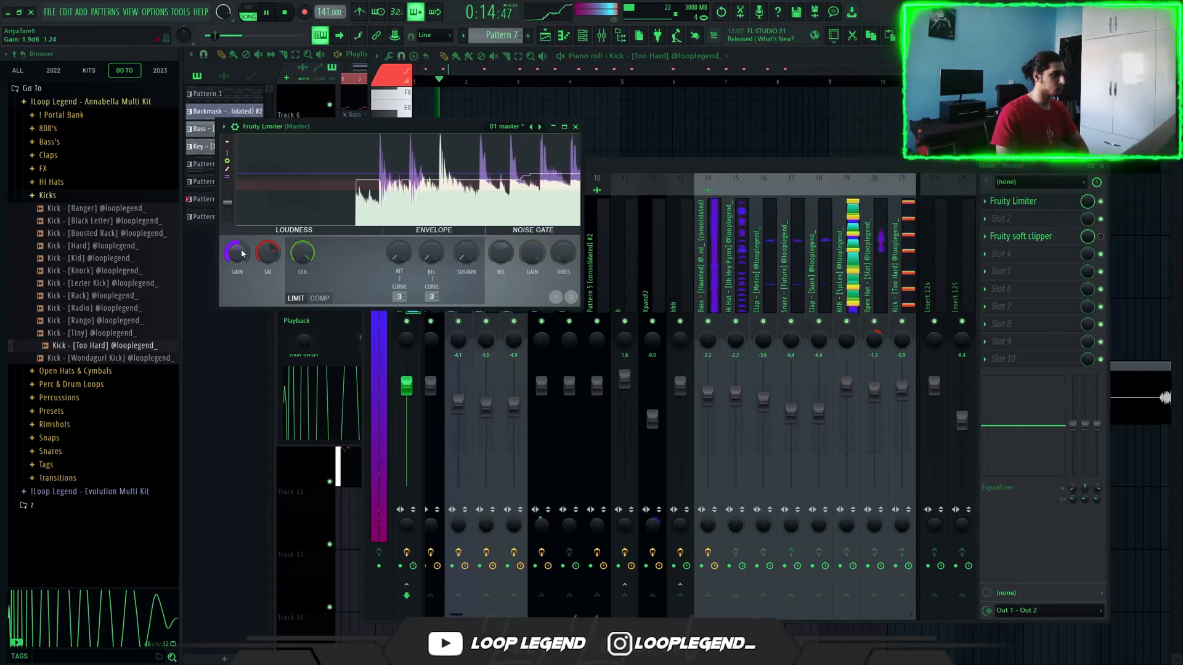
left_click_drag(278, 127, 388, 182)
key("Escape")
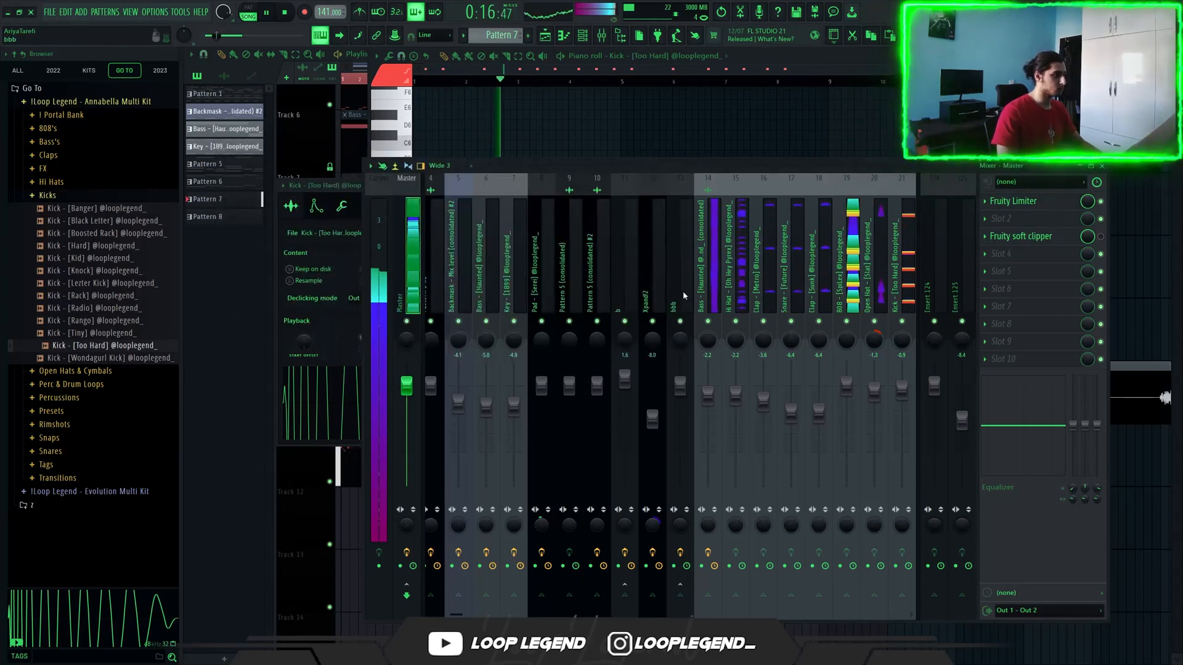
Step: Rebalance the mixer, setting Bass - [Haunted] to about -3.6 dB, the hi hat to -5.5, Clap - [Metro] to -7.6 and the snare to -10.4
left_click(732, 291)
scroll(867, 258, "down", 4)
left_click(593, 279)
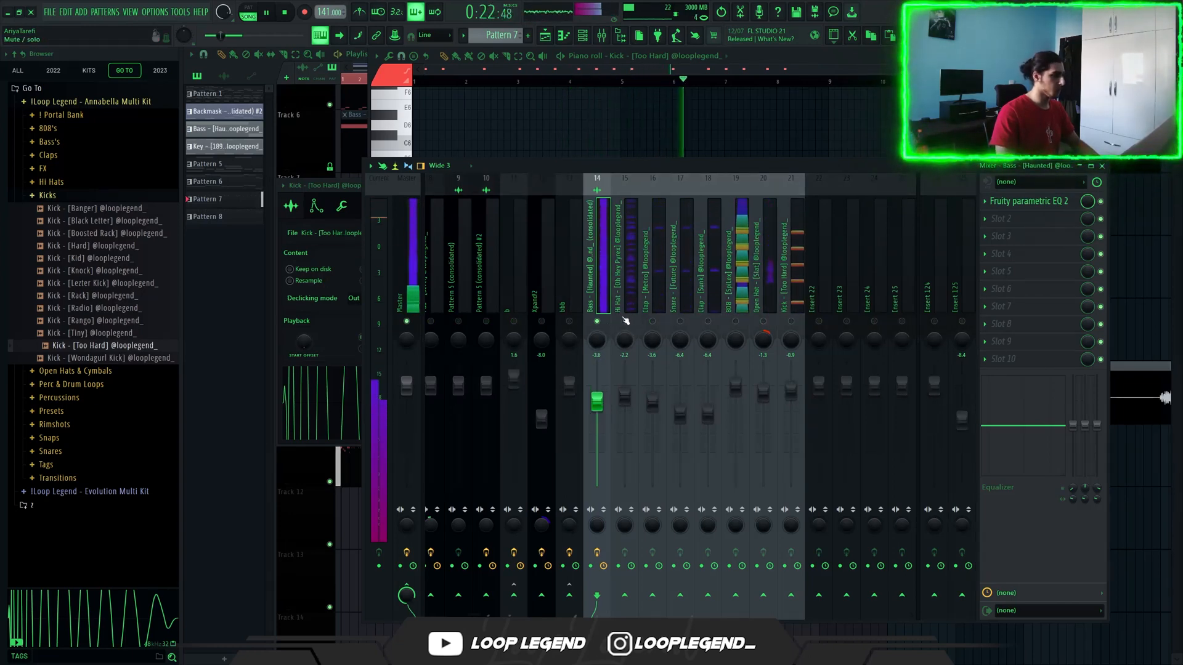
left_click(628, 277)
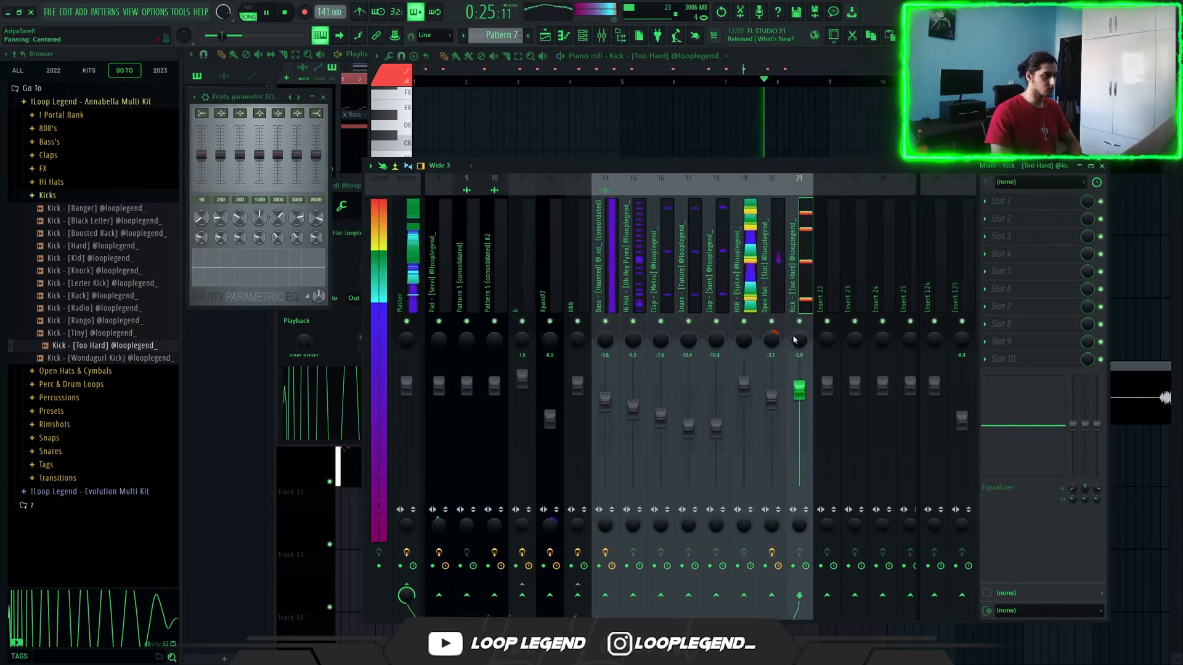
left_click(751, 287)
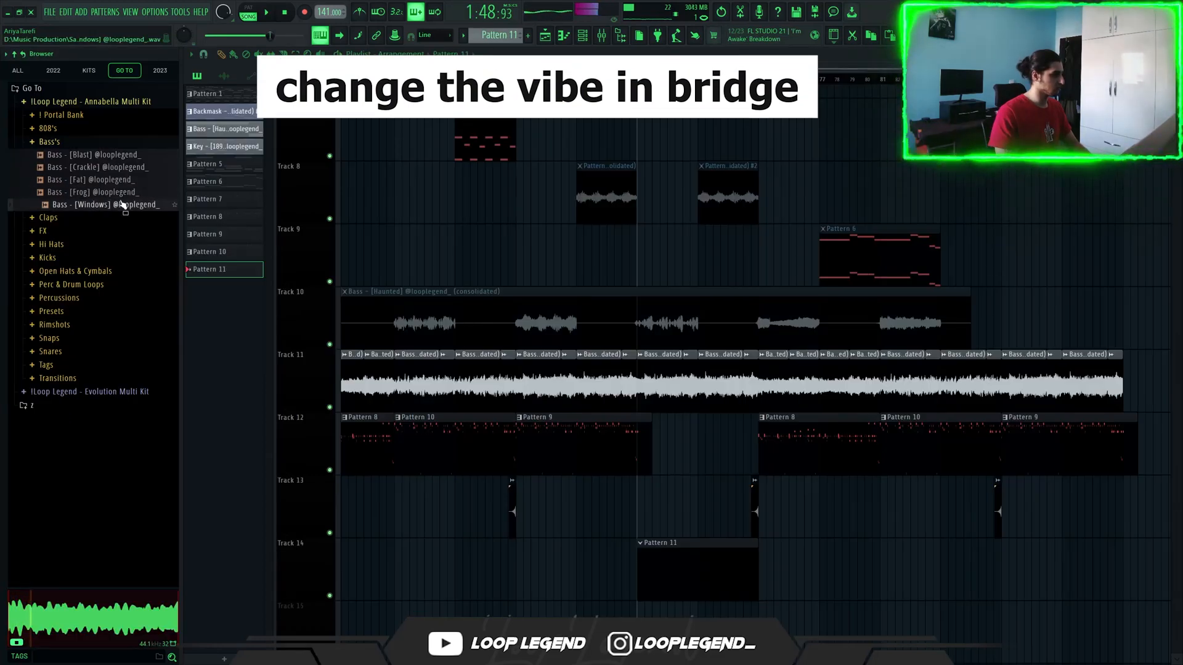
Step: Load Bass - [Windows] into Pattern 11 and lay out four consecutive two-bar notes on A5, G#5, C#6 and C#6
left_click_drag(121, 205, 264, 219)
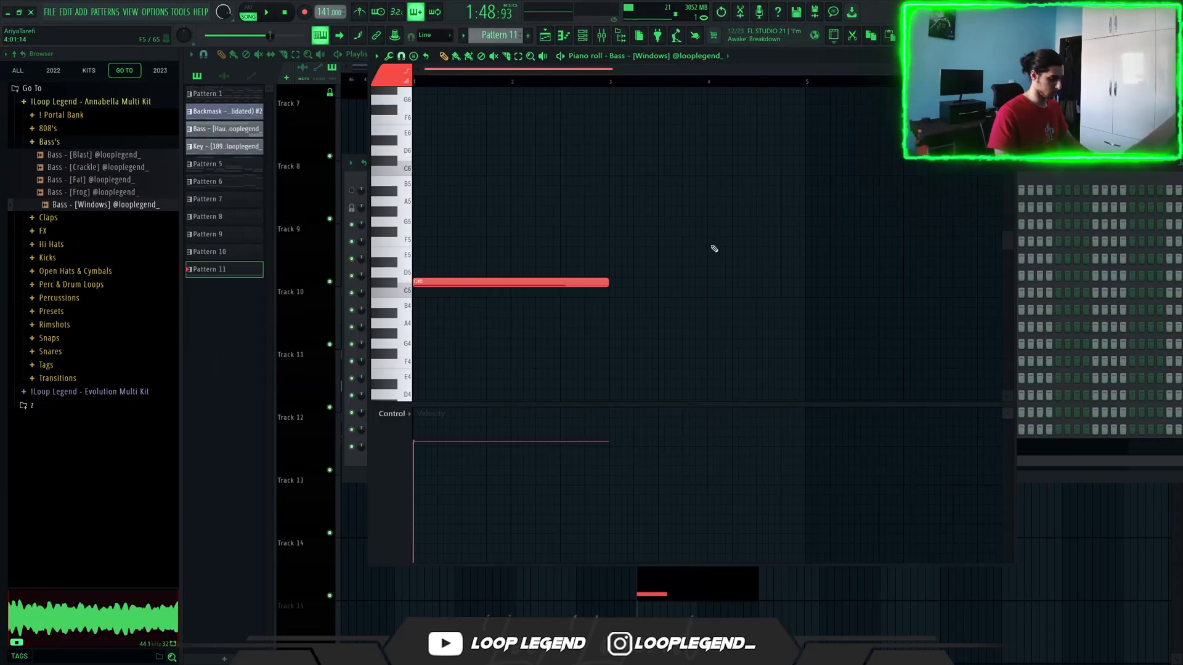
key("ctrl+b")
key("ctrl+b")
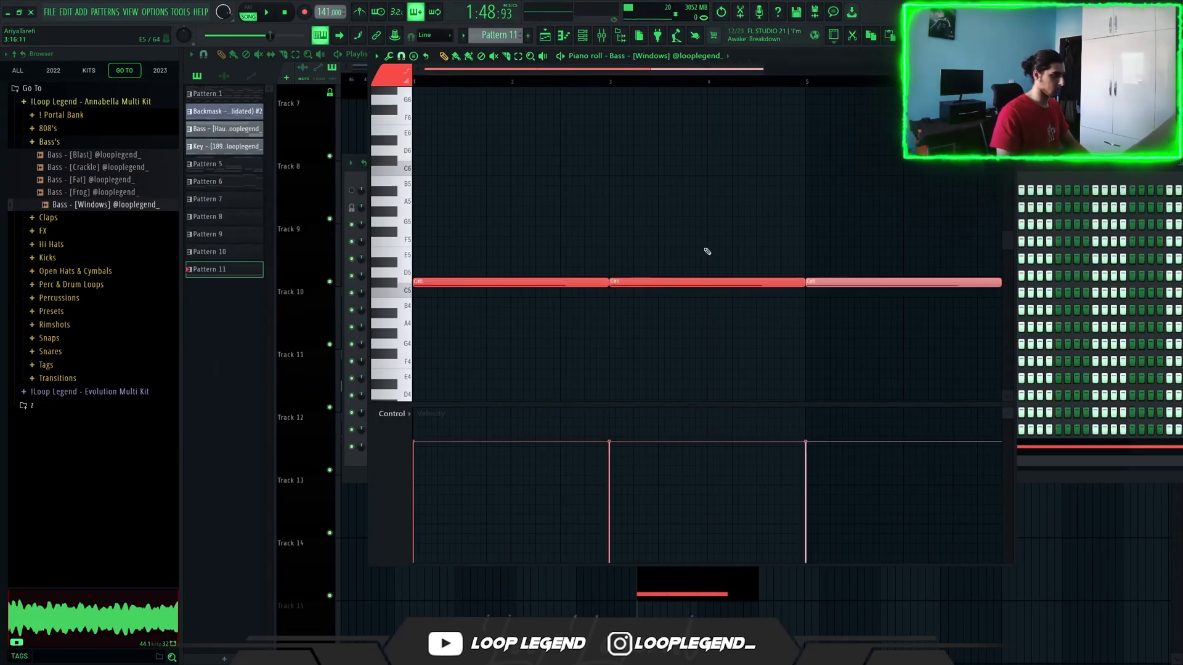
key("Down")
key("Down")
key("Down")
key("Down")
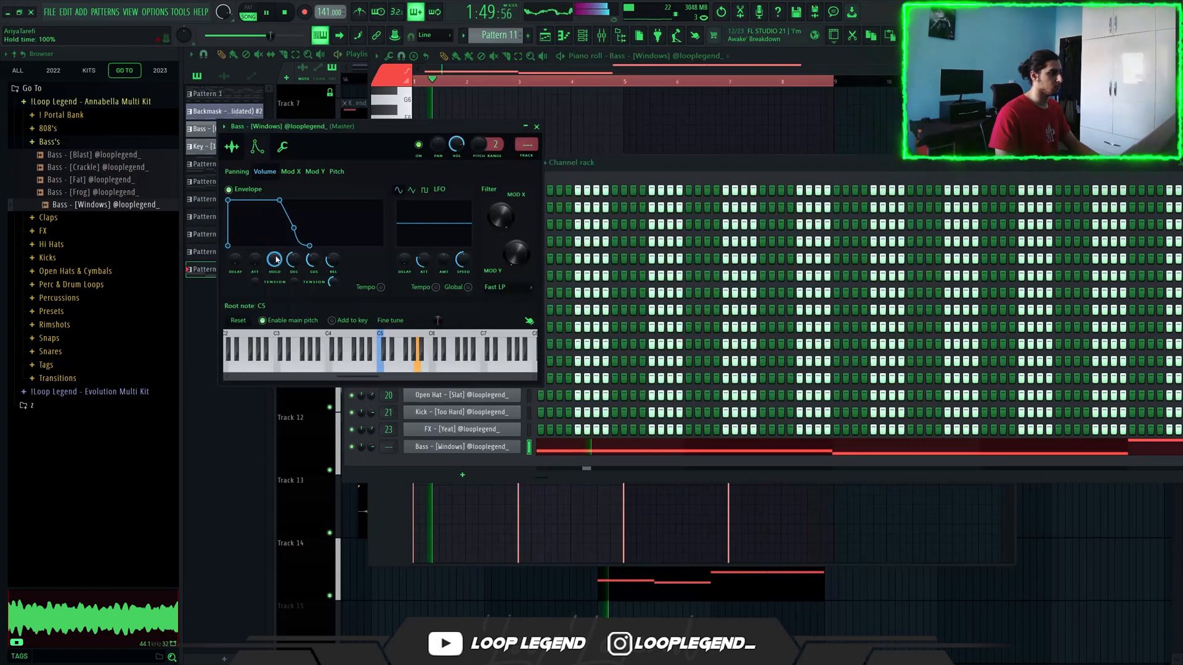
Step: Enable the volume envelope on Bass - [Windows] with about 31% attack and route the channel to mixer track 24
key("Escape")
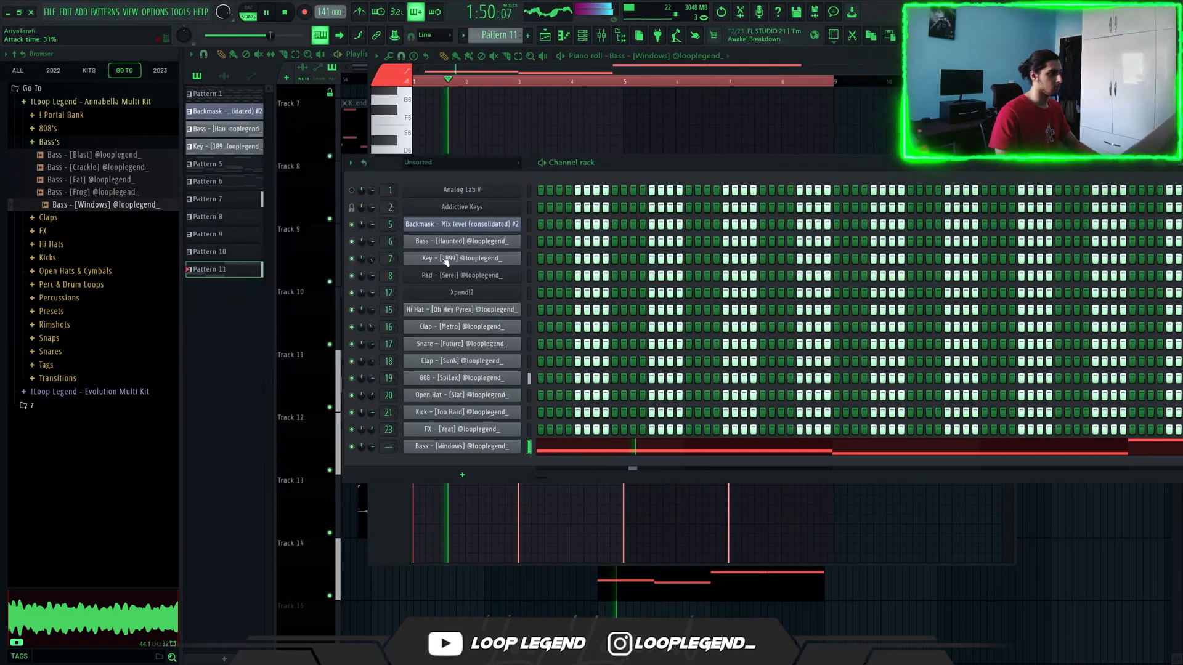
key("F9")
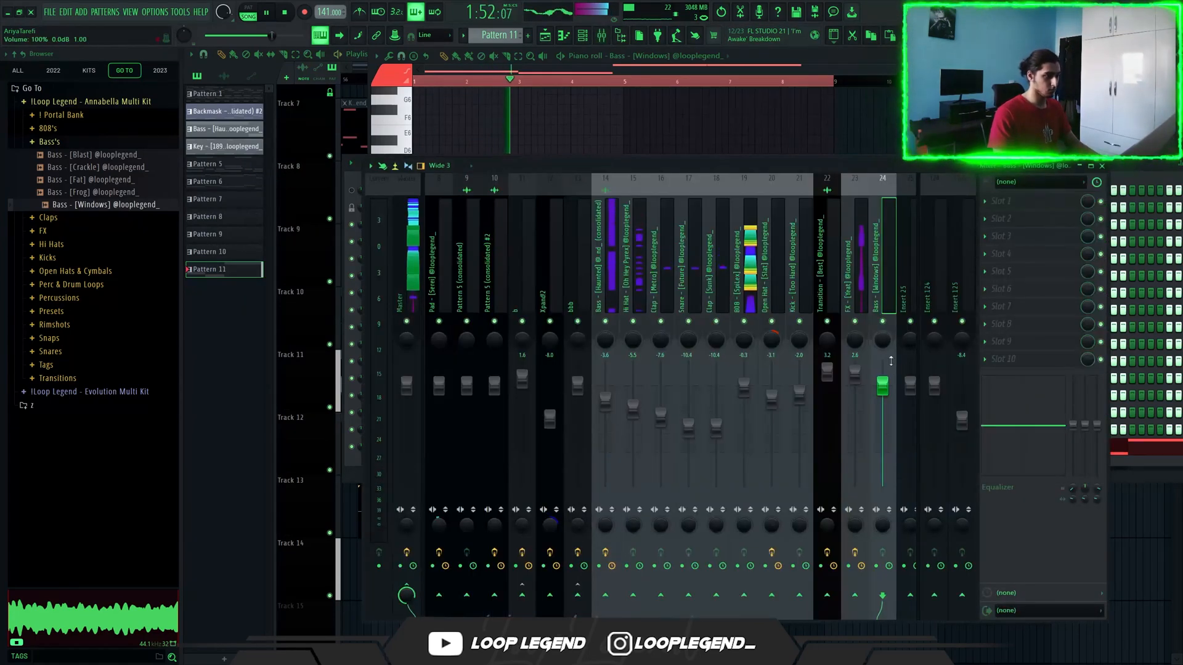
left_click(882, 269)
key("F9")
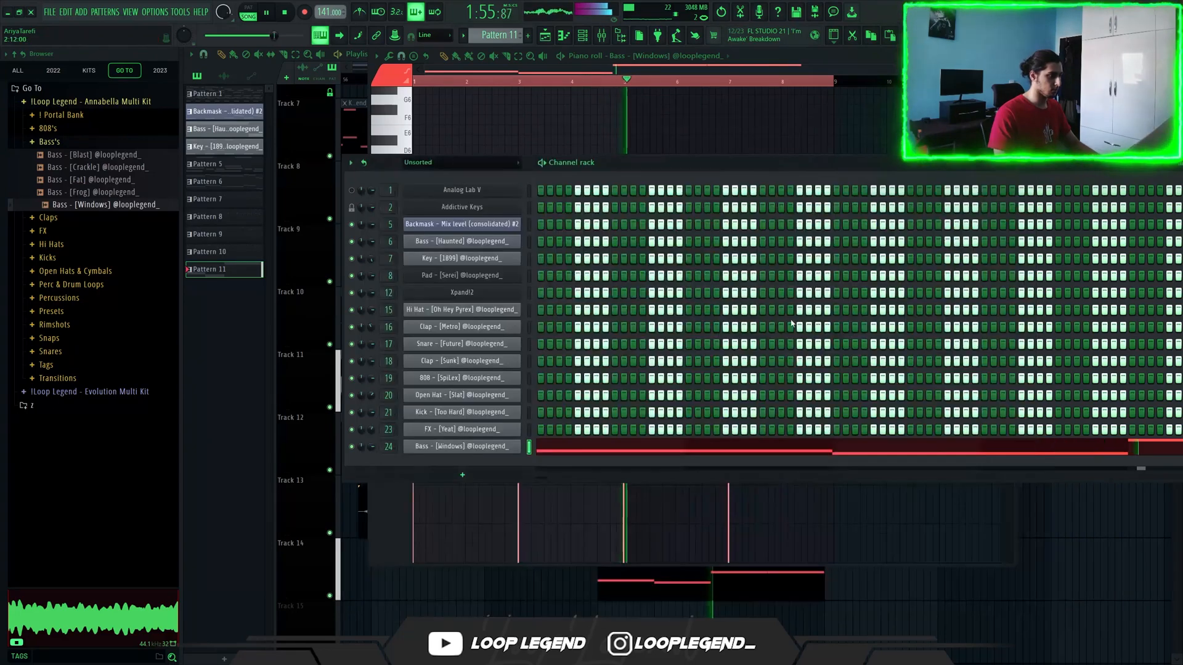
Step: Drop the last Bass - [Windows] note of Pattern 11 one octave to C#5 and return to the playlist arrangement
key("F6")
key("ctrl+Down")
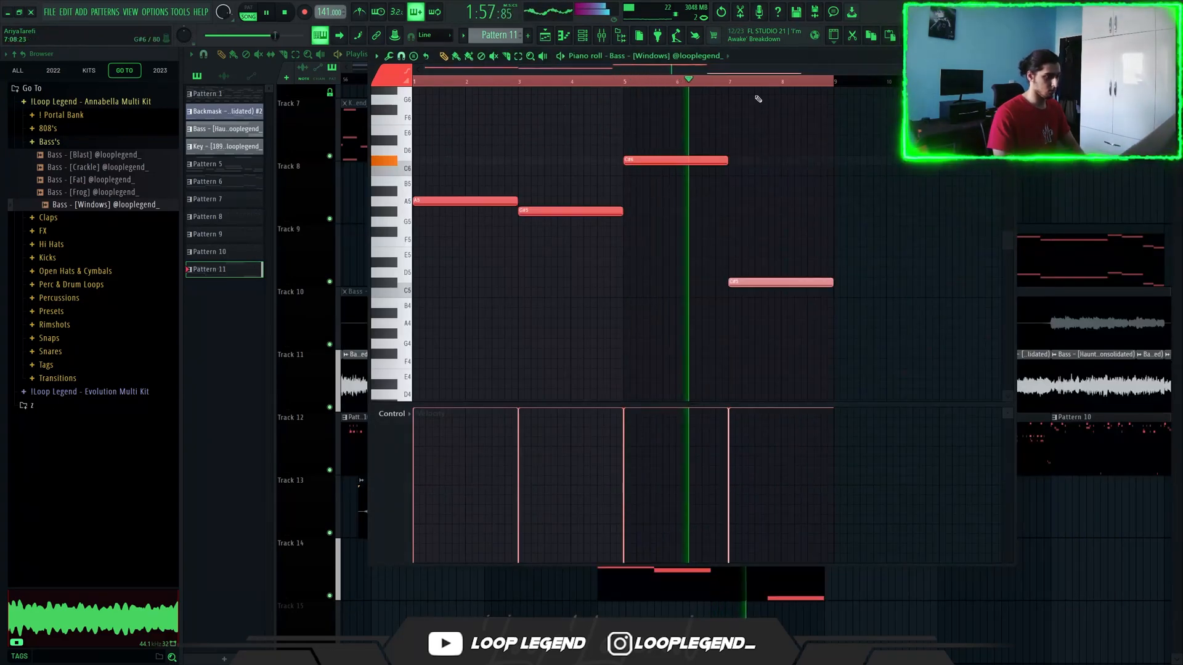
key("F12")
key("F5")
scroll(804, 407, "down", 4)
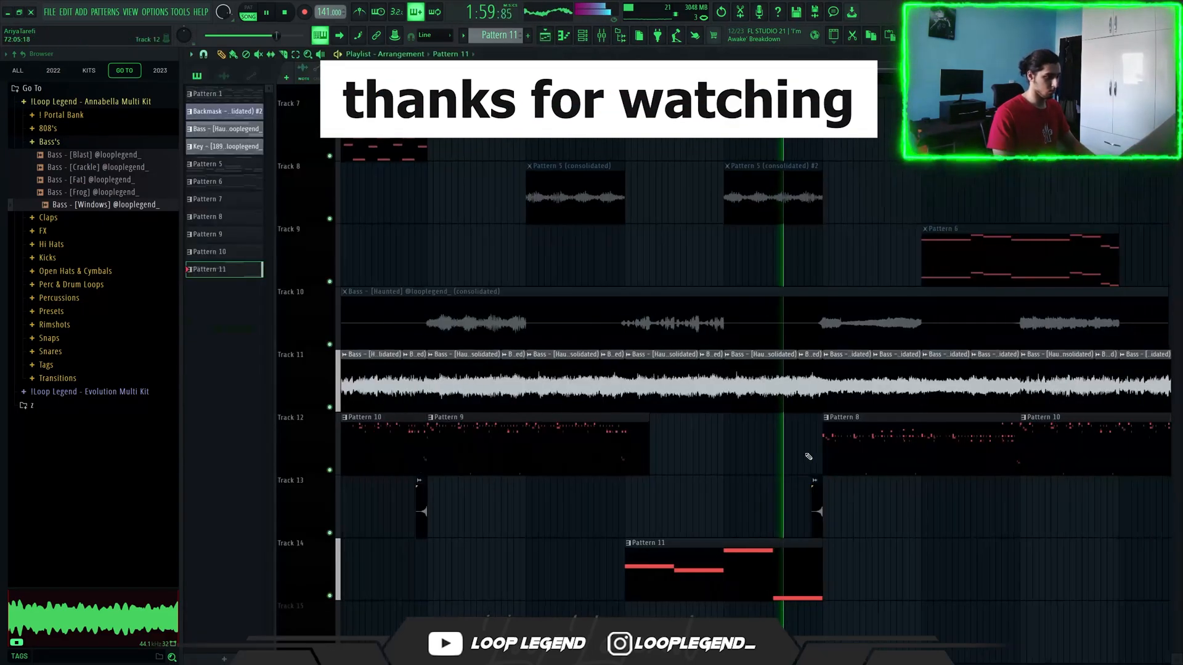
left_click_drag(853, 548, 865, 555)
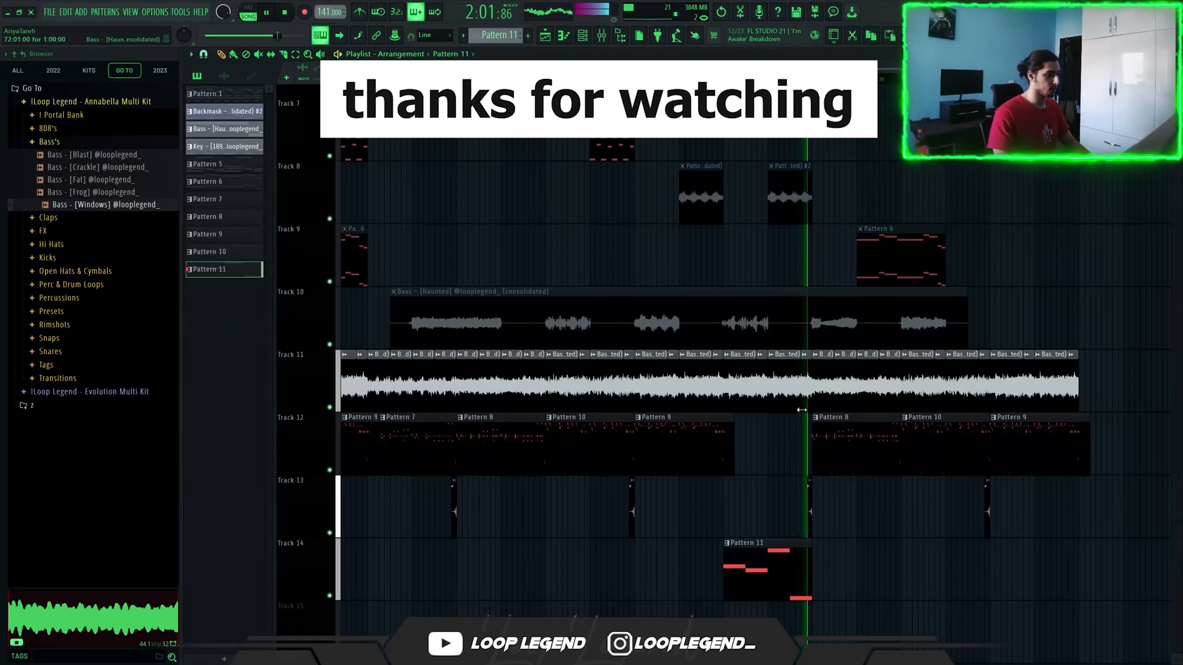